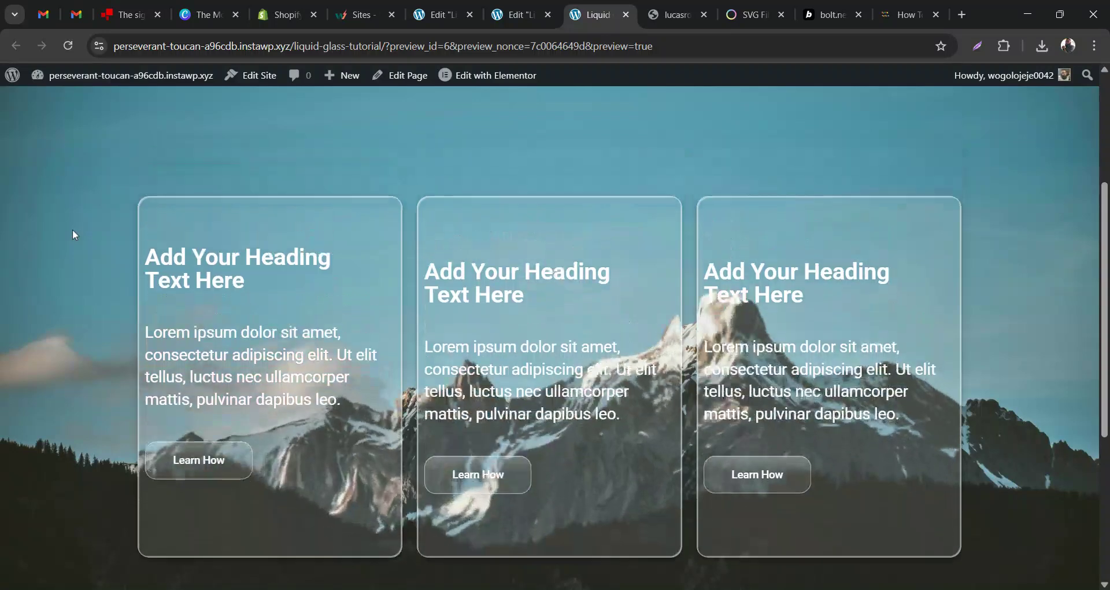
# Examine the three liquid glass cards over the mountain background in the page preview
pyautogui.scroll(2, 72, 229)
pyautogui.scroll(-3, 72, 229)
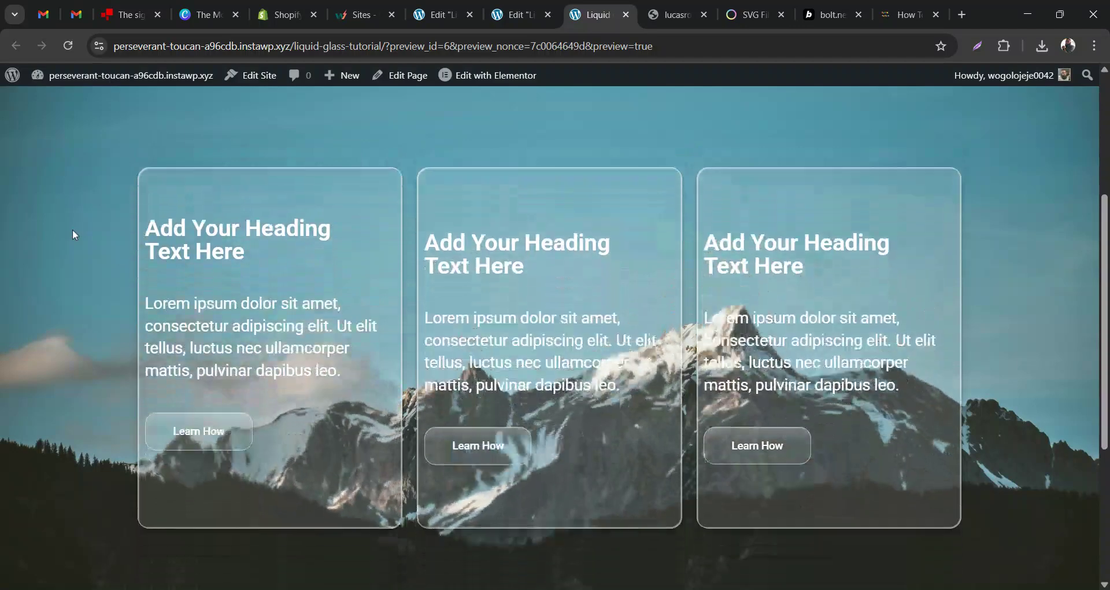
pyautogui.scroll(3, 72, 234)
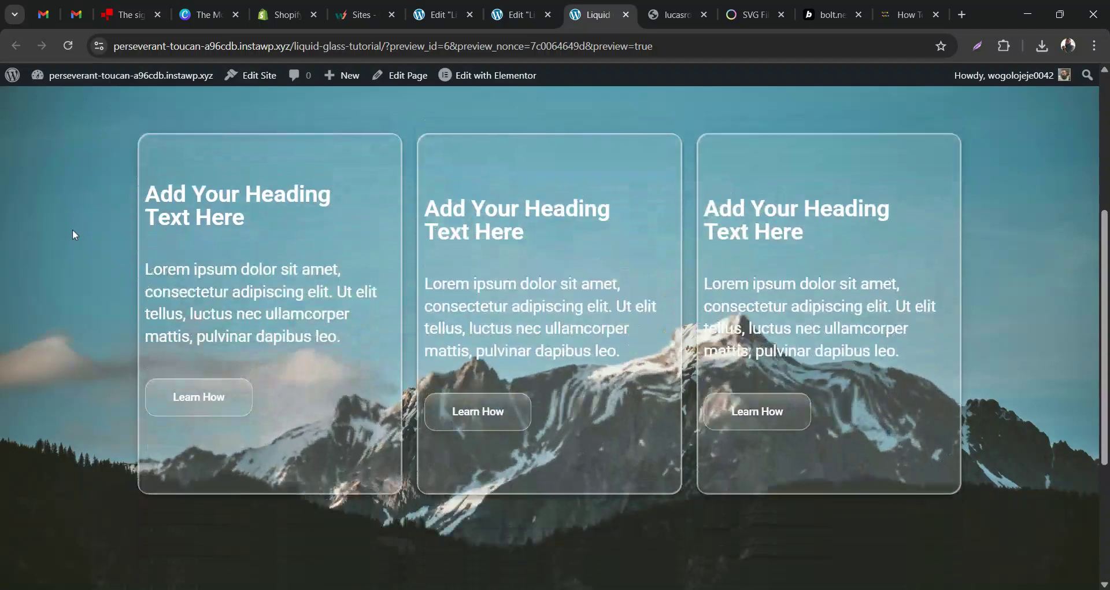
pyautogui.scroll(-1, 73, 234)
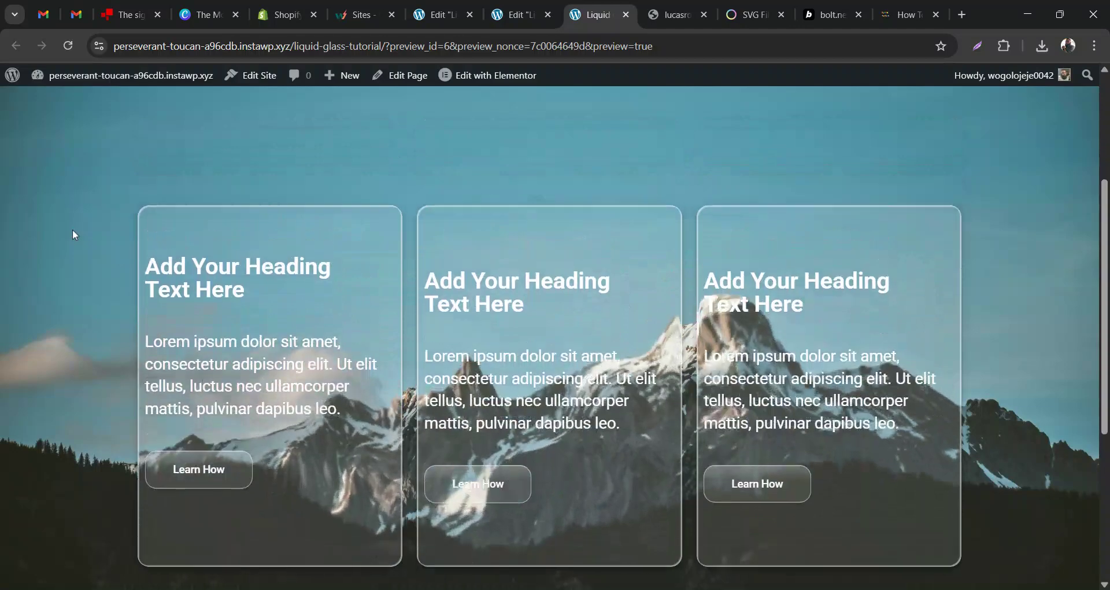
pyautogui.scroll(1, 73, 234)
pyautogui.scroll(-2, 73, 234)
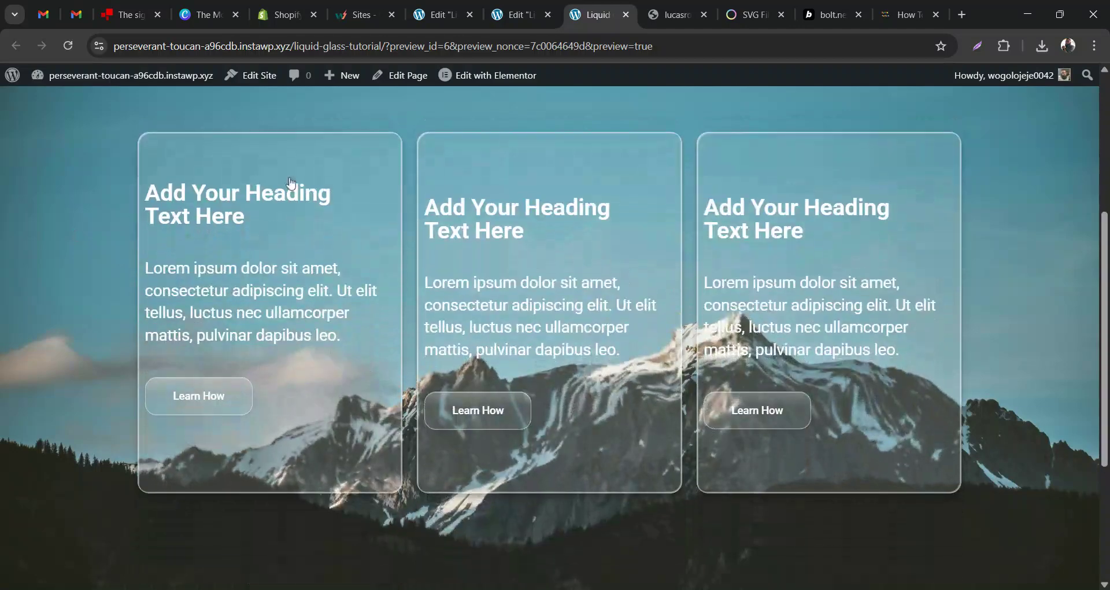
# Read through the liquid glass effect article on cr8vstacks.com from its title to the SVG filter code in the implementation steps
pyautogui.click(906, 6)
pyautogui.scroll(15, 339, 203)
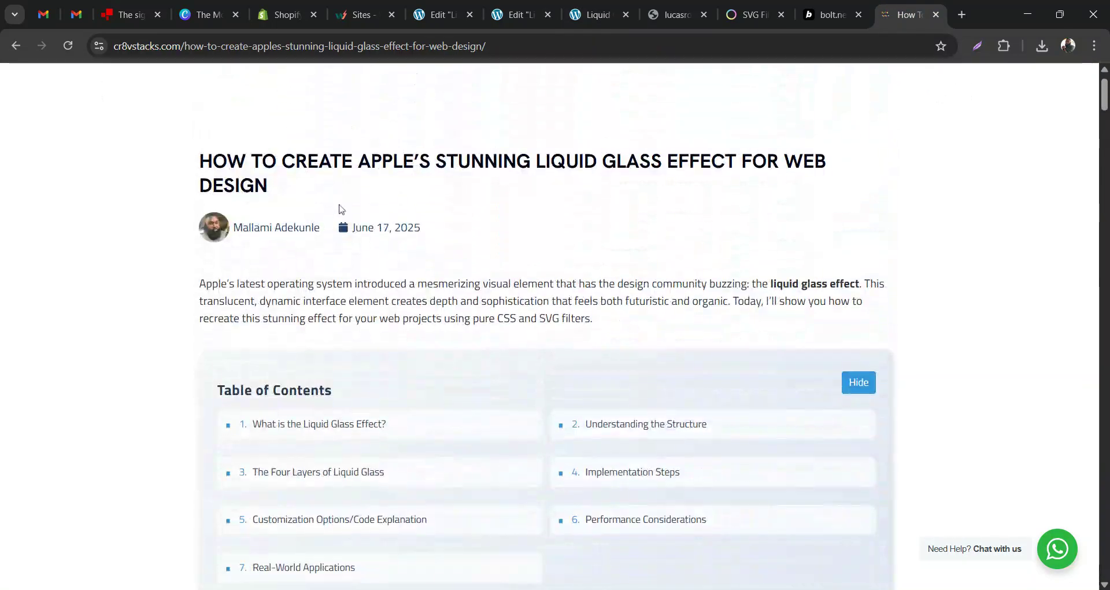
pyautogui.scroll(-3, 341, 208)
pyautogui.scroll(-4, 342, 209)
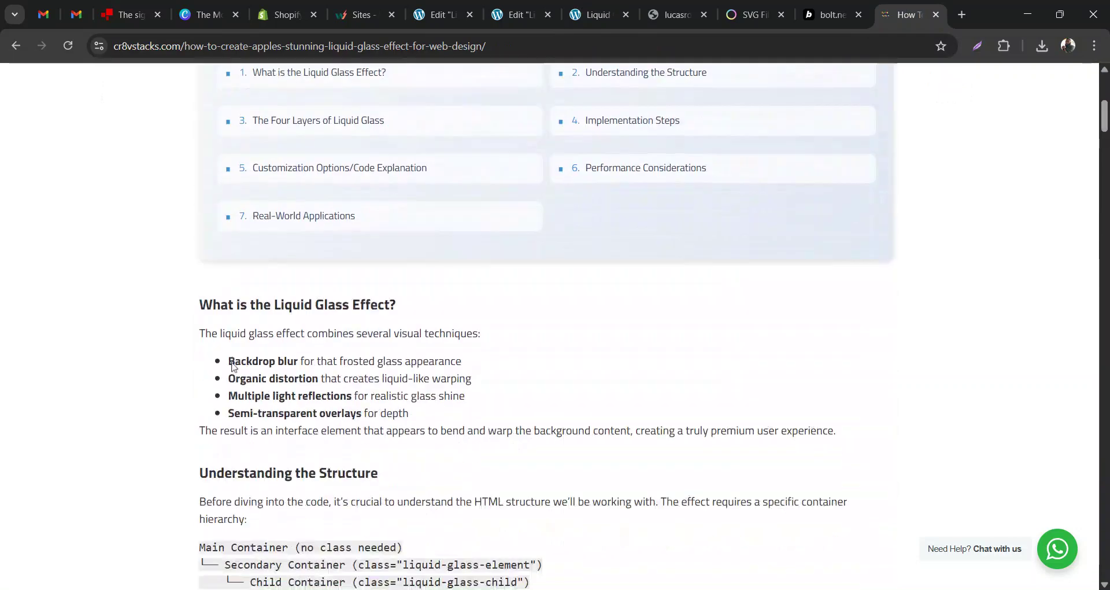
pyautogui.scroll(-4, 595, 384)
pyautogui.scroll(-5, 345, 238)
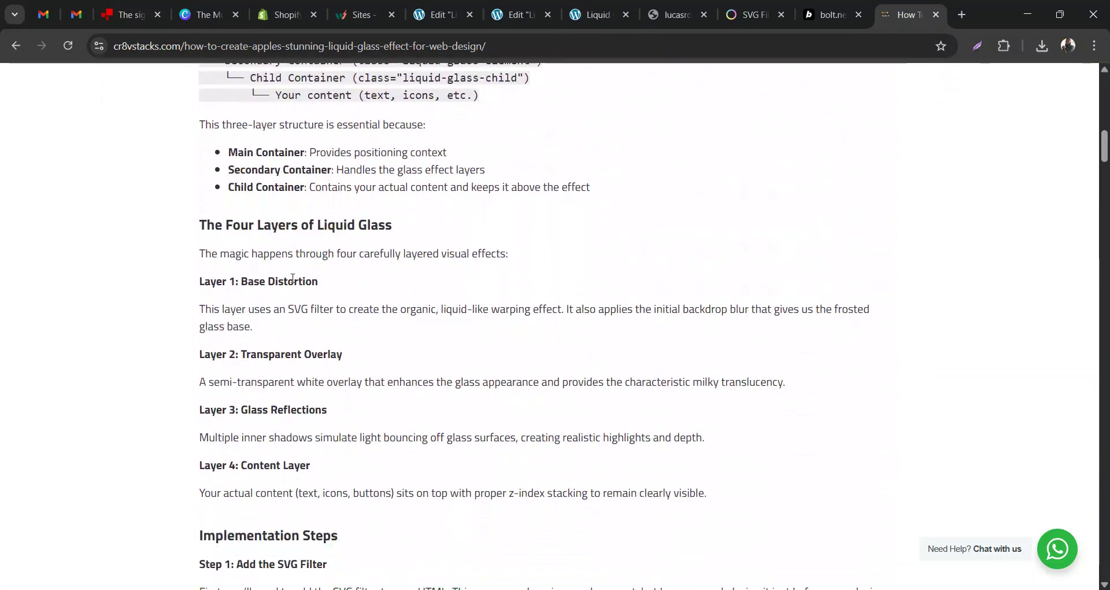
pyautogui.scroll(-3, 292, 279)
pyautogui.scroll(-4, 292, 280)
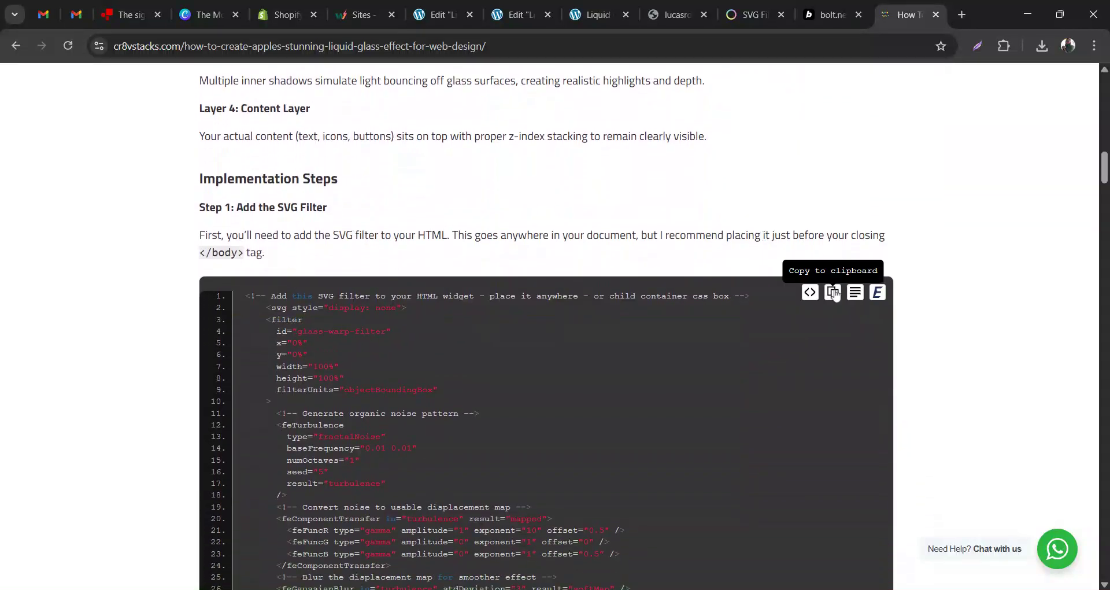
# Review the required container hierarchy and class names under "Understanding the Structure" in the article
pyautogui.click(528, 7)
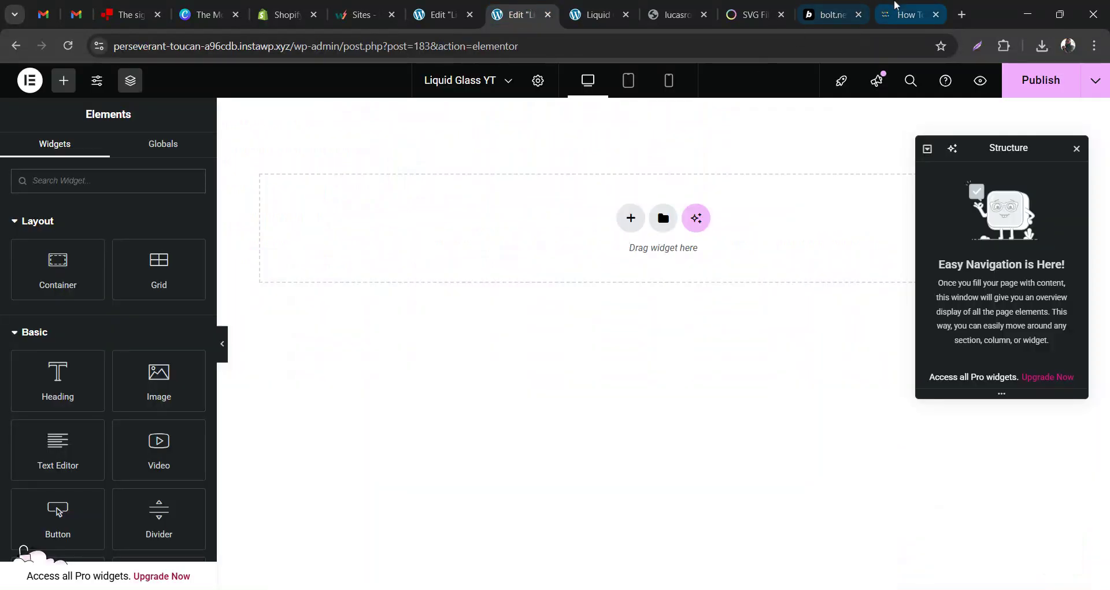
pyautogui.click(895, 4)
pyautogui.scroll(10, 504, 264)
pyautogui.scroll(-3, 504, 265)
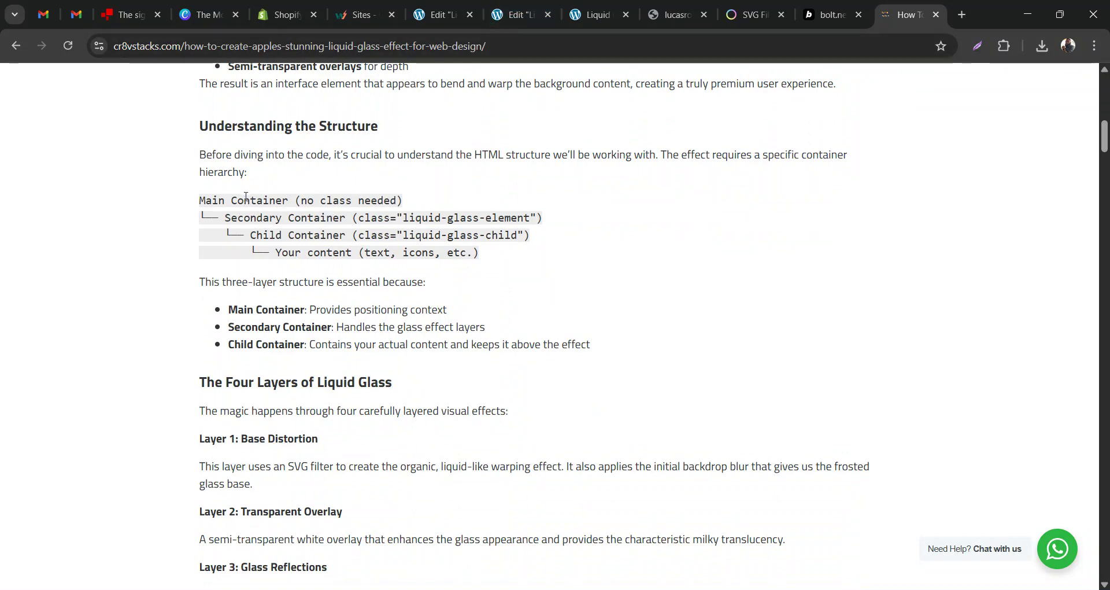
# Switch to the Elementor editor of the Liquid Glass YT page and add a main container with the single-column structure
pyautogui.click(516, 15)
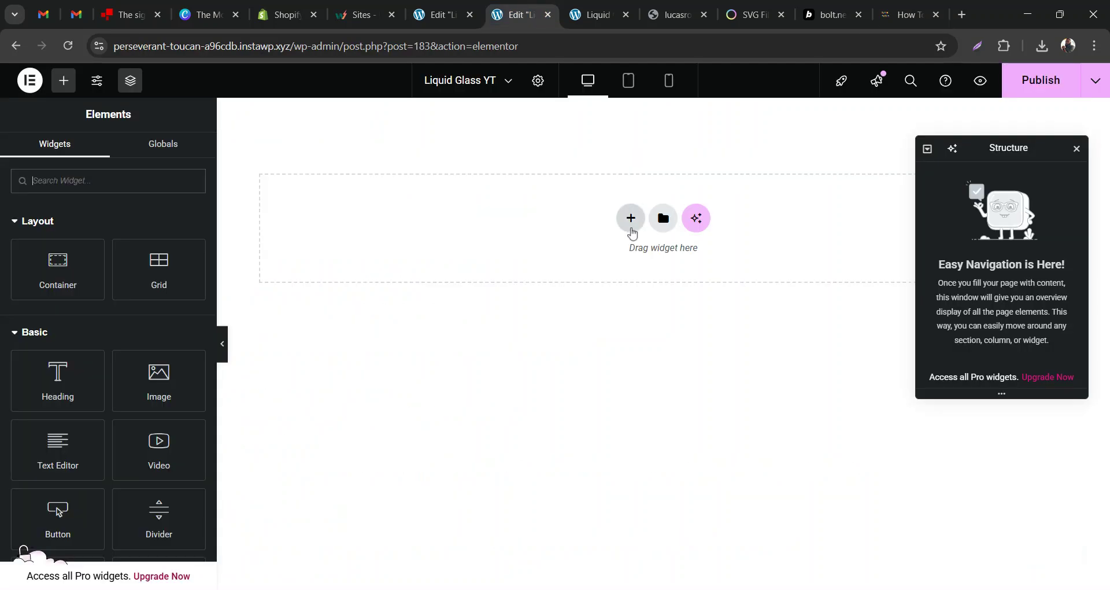
pyautogui.click(631, 229)
pyautogui.click(628, 258)
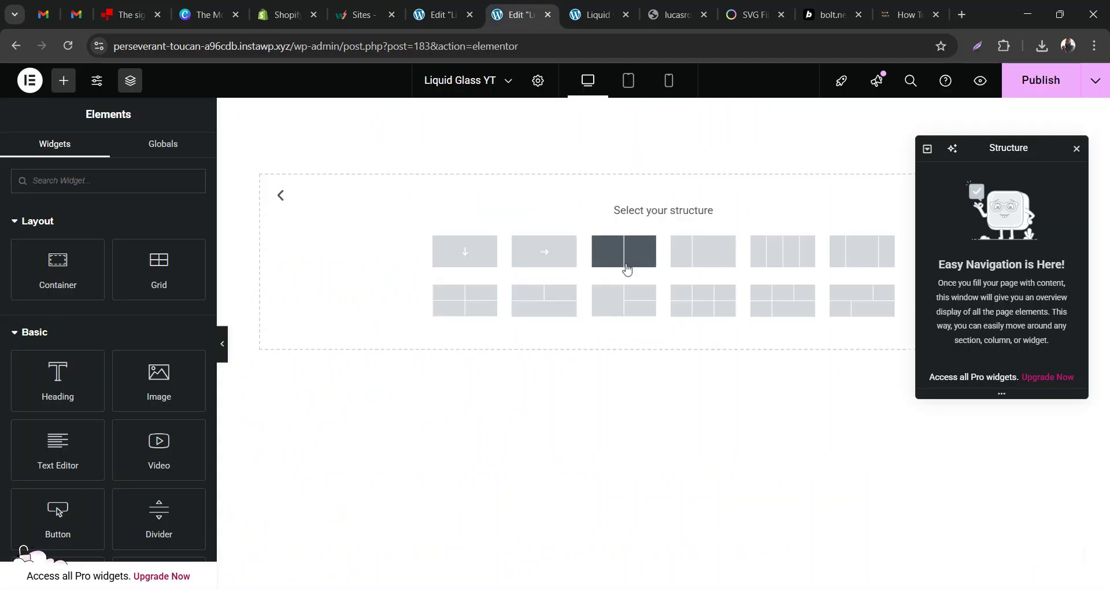
pyautogui.click(456, 259)
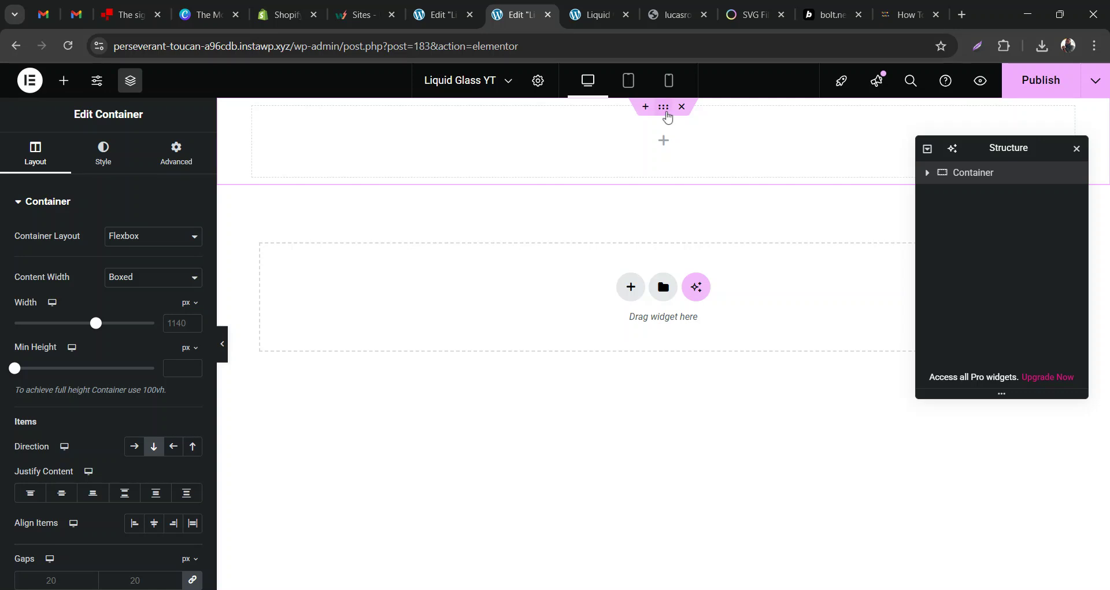
# Nest a container with 0 px padding on all sides inside the main container, and add a further container inside it
pyautogui.click(64, 81)
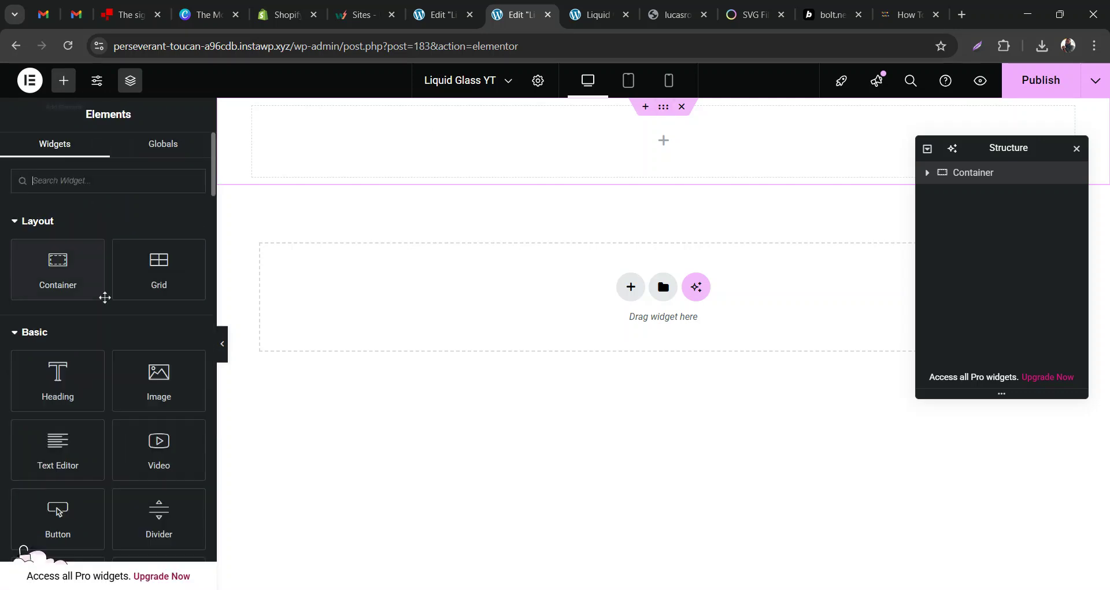
pyautogui.moveTo(55, 270); pyautogui.dragTo(545, 215)
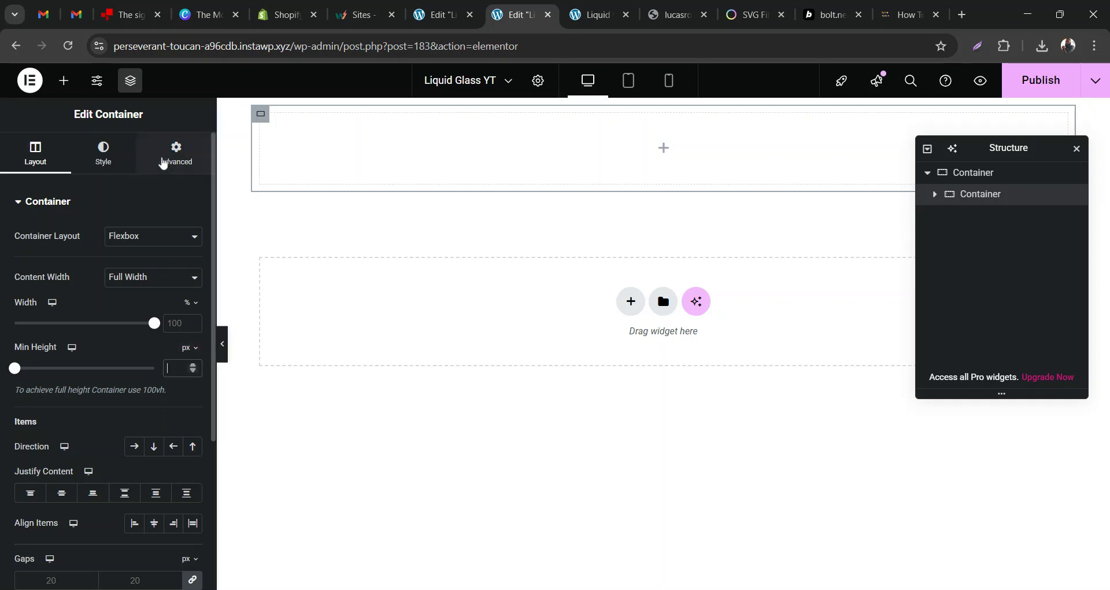
pyautogui.click(193, 163)
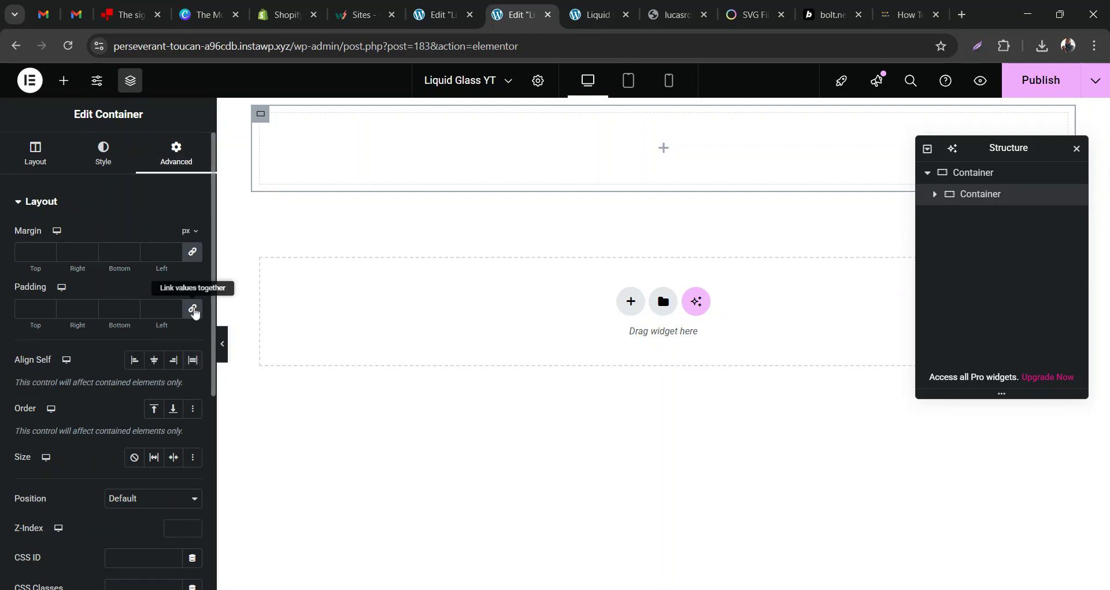
pyautogui.click(194, 310)
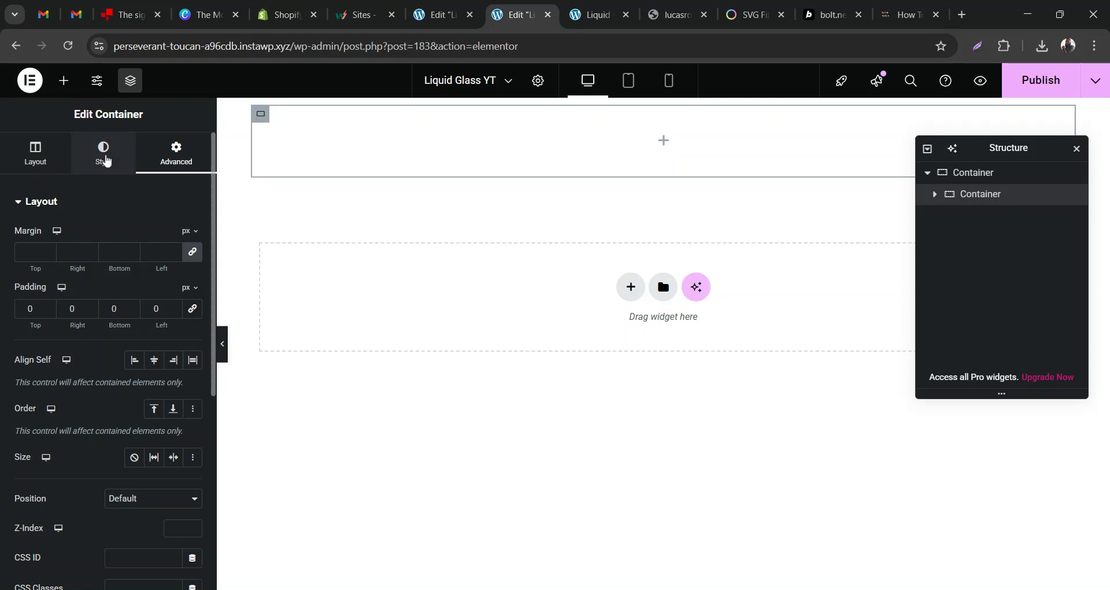
pyautogui.click(69, 83)
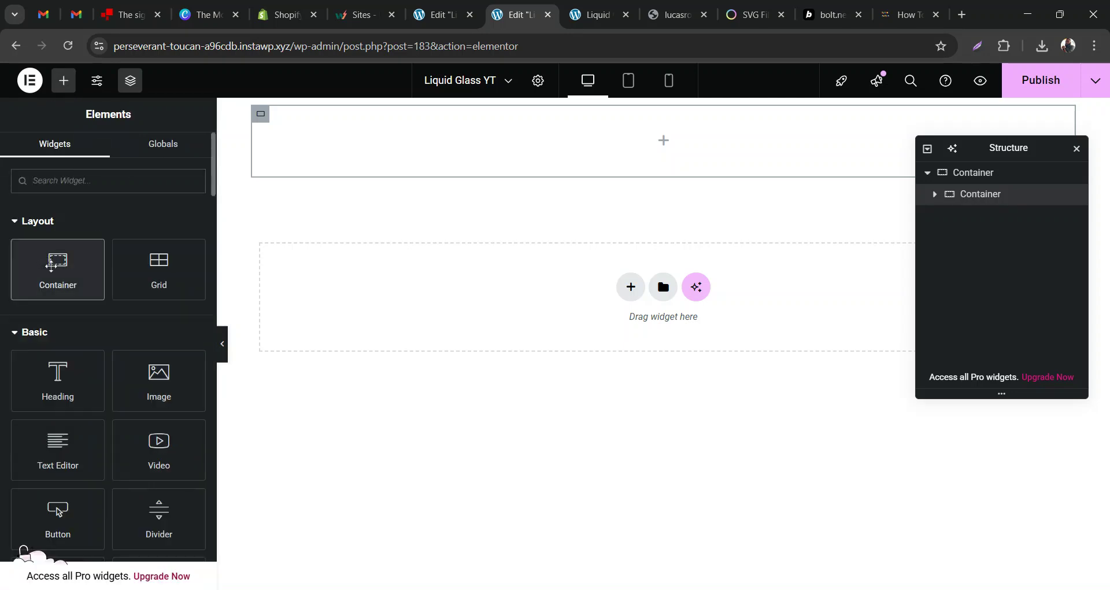
pyautogui.click(51, 263)
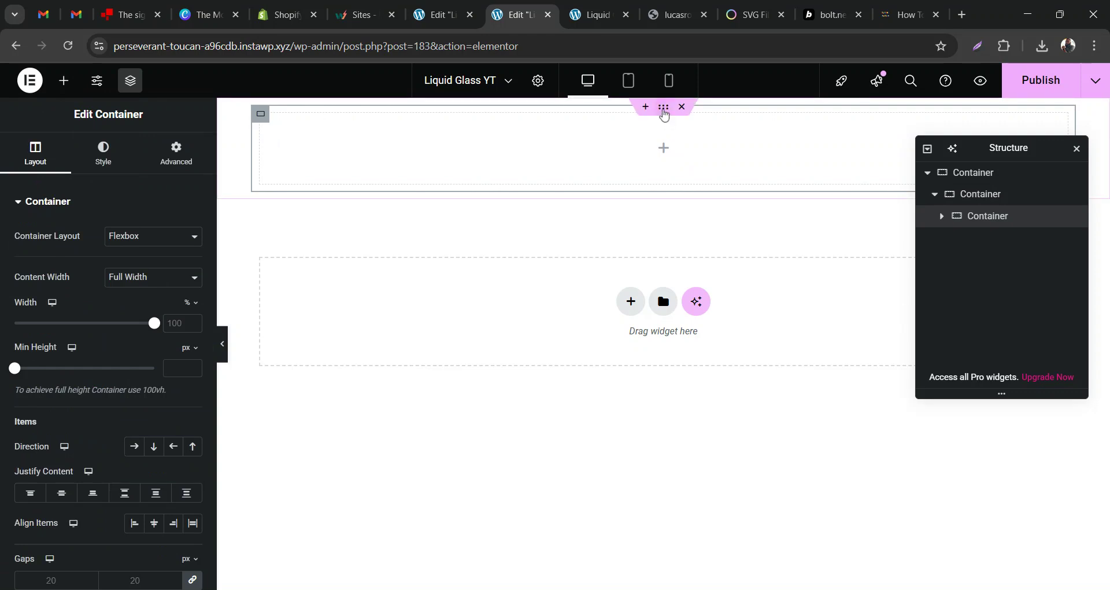
# Set the main container's minimum height to 980 px, checking the finished cards in the preview for reference
pyautogui.click(274, 197)
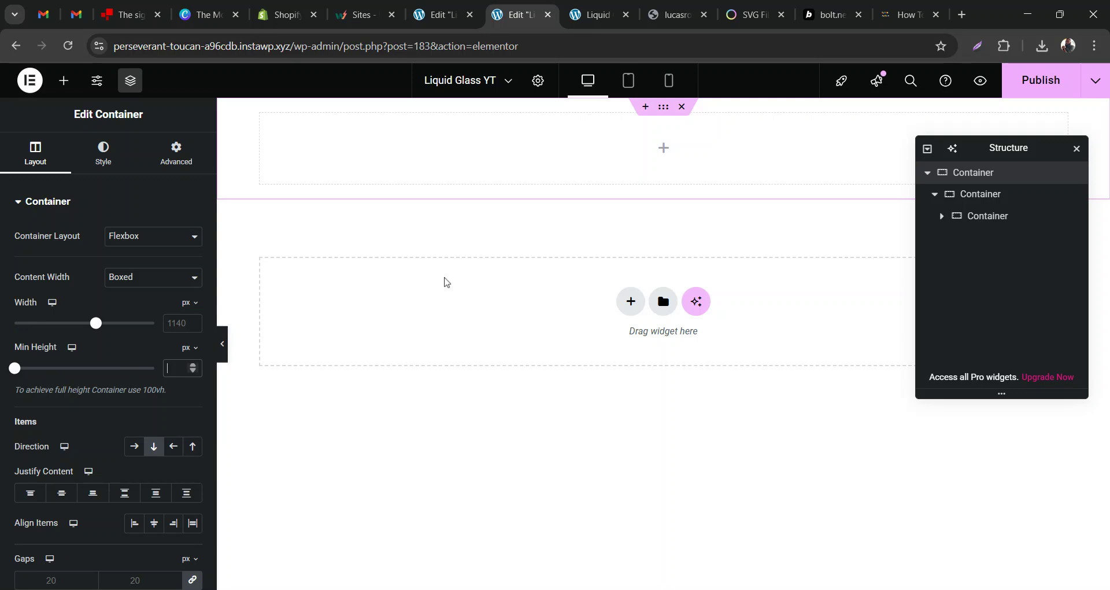
pyautogui.hotkey('ctrl', 'Tab')
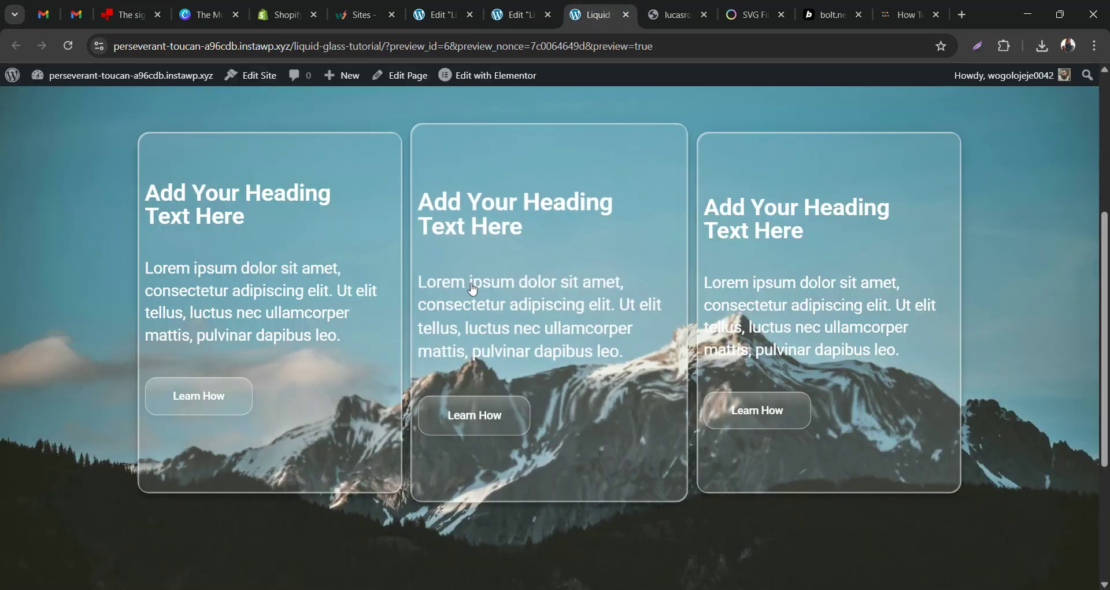
pyautogui.scroll(1, 472, 289)
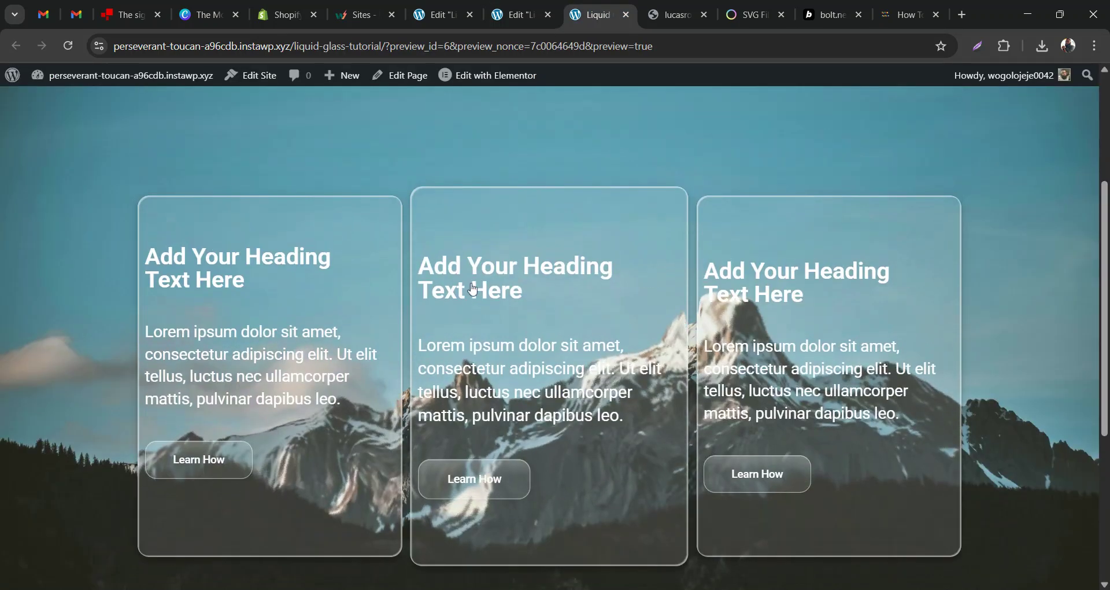
pyautogui.hotkey('ctrl', 'shift', 'Tab')
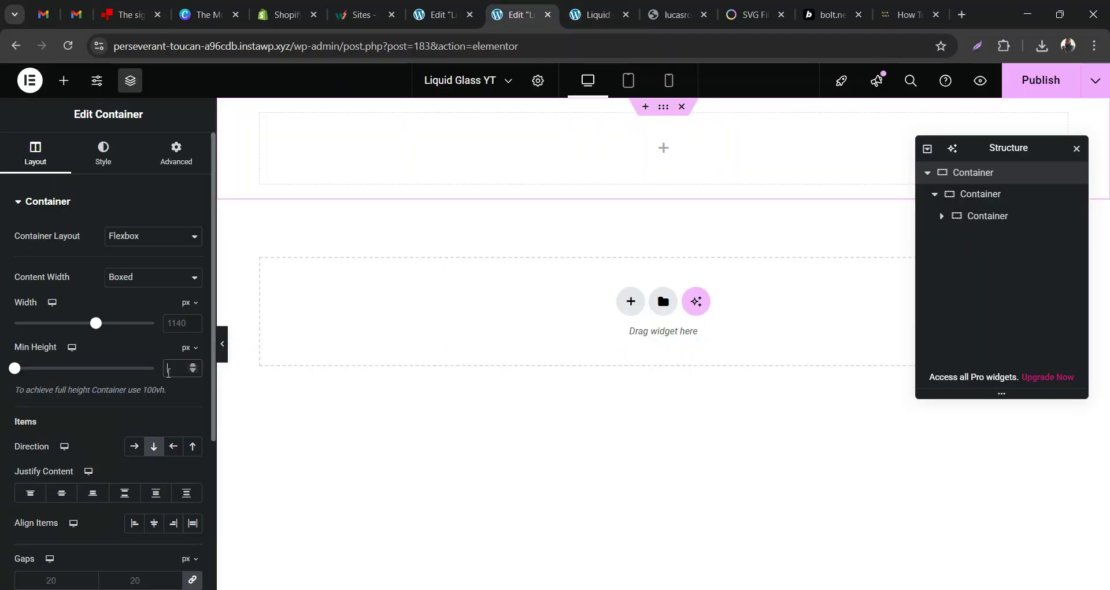
pyautogui.click(168, 372)
pyautogui.write('980')
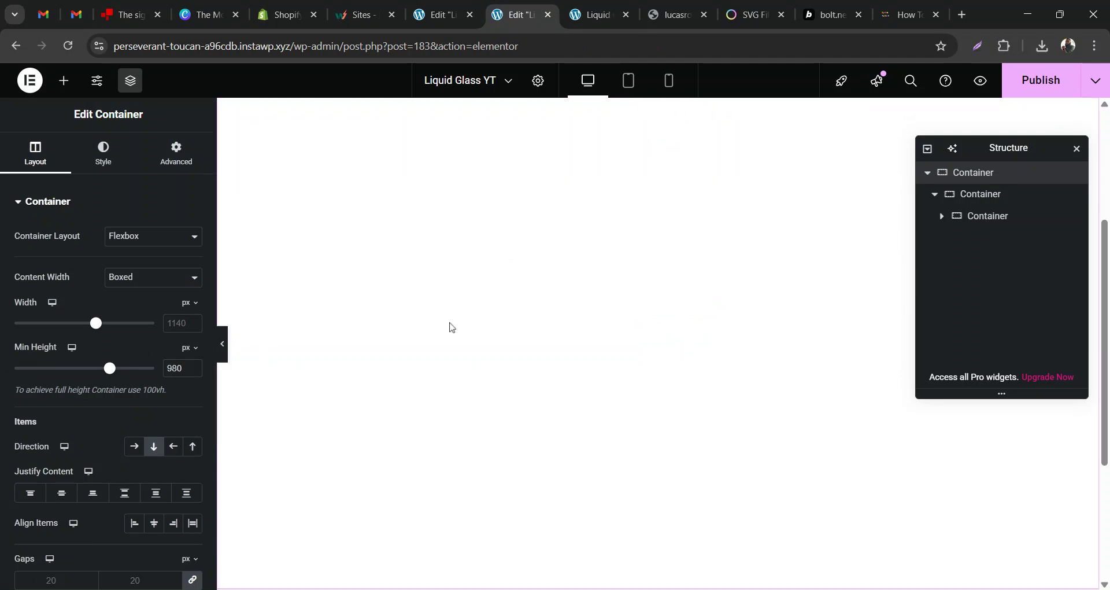
# Unlink the main container's padding and set it to 450 px top and bottom and 50 px right and left
pyautogui.click(173, 157)
pyautogui.click(193, 311)
pyautogui.click(28, 309)
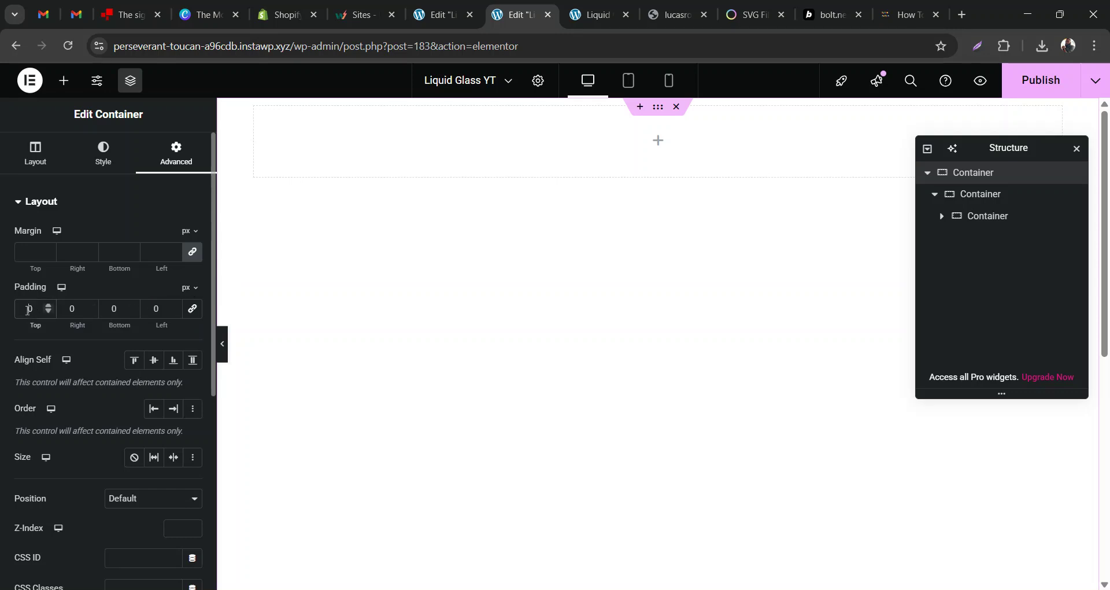
pyautogui.write('45')
pyautogui.click(104, 308)
pyautogui.write('45')
pyautogui.click(71, 308)
pyautogui.write('5')
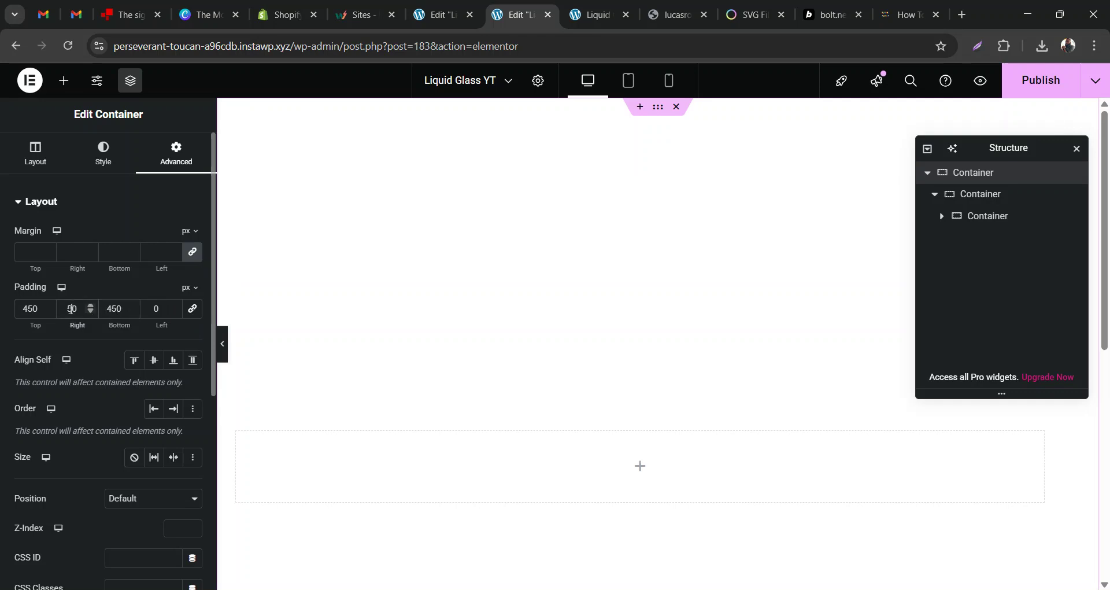
pyautogui.click(149, 308)
pyautogui.write('5')
pyautogui.scroll(-3, 644, 483)
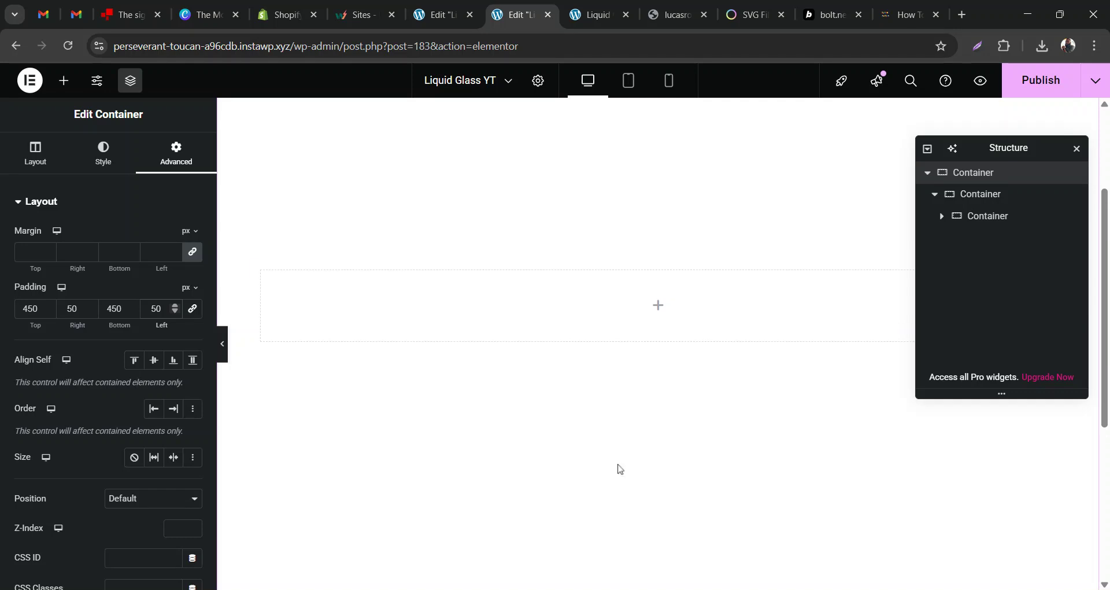
# Rename the container nested in the main one "secondary" and the innermost container "child" in the page structure
pyautogui.click(989, 222)
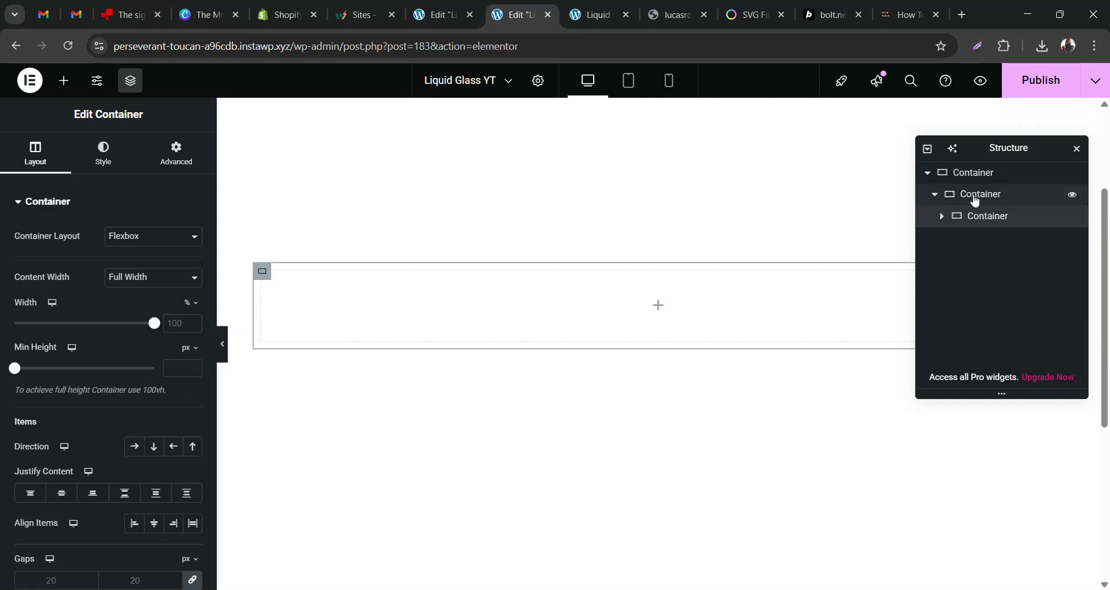
pyautogui.doubleClick(975, 200)
pyautogui.write('s')
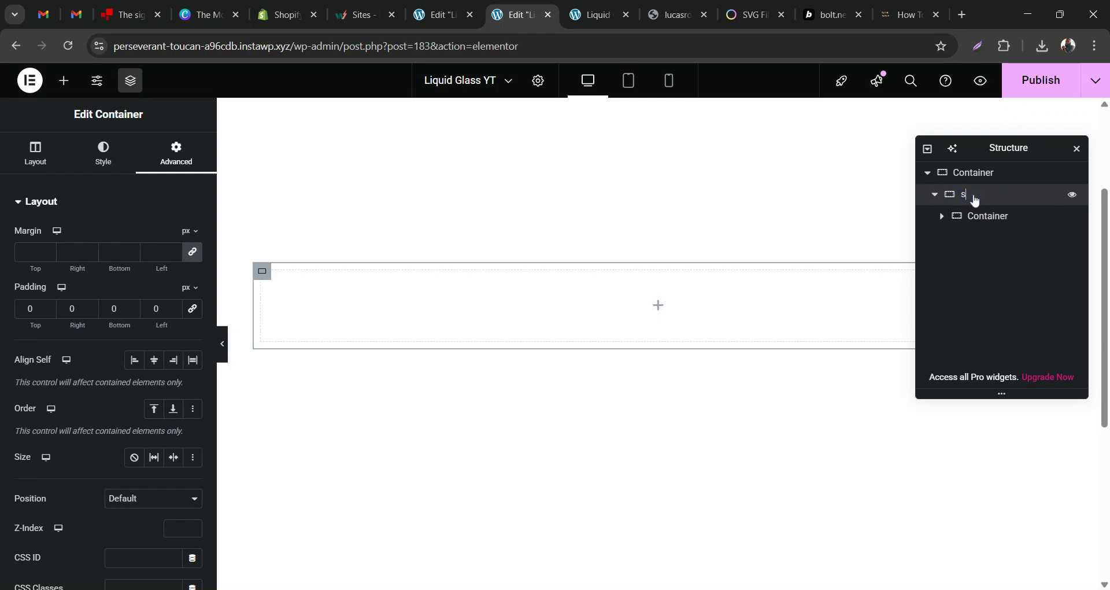
pyautogui.write('econdary')
pyautogui.doubleClick(993, 222)
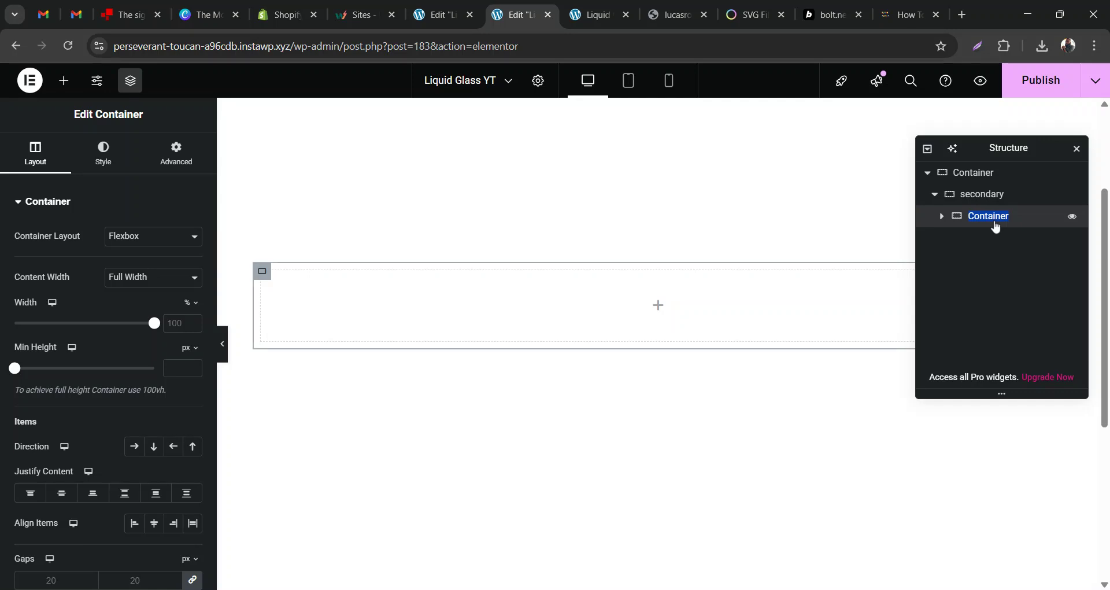
pyautogui.write('ch')
# Set the child container's minimum height to 500 px and justify its content to the center
pyautogui.click(171, 368)
pyautogui.write('500')
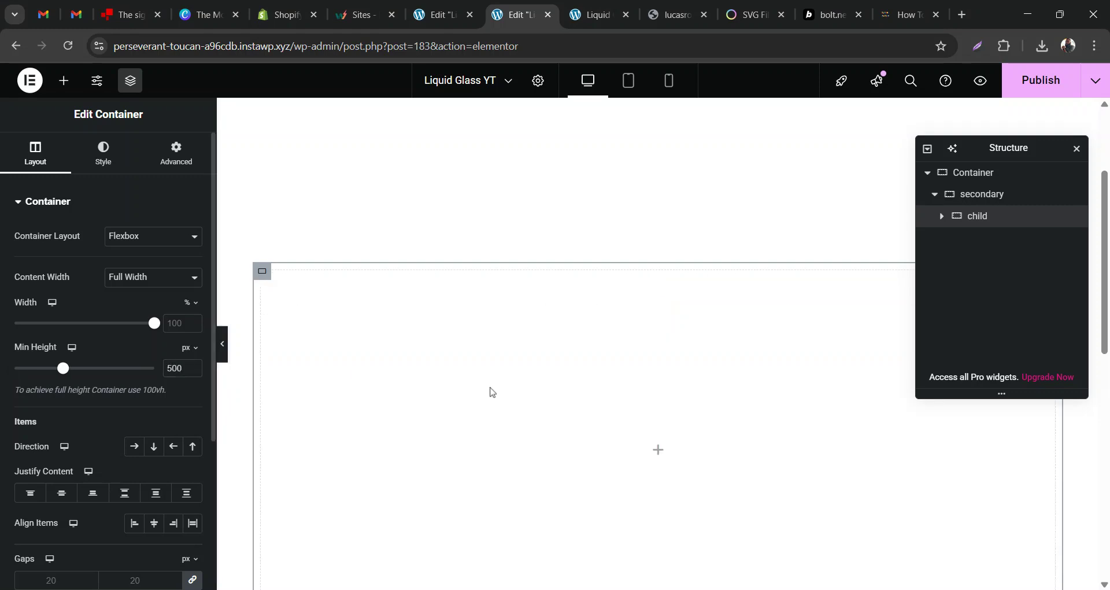
pyautogui.scroll(-2, 492, 392)
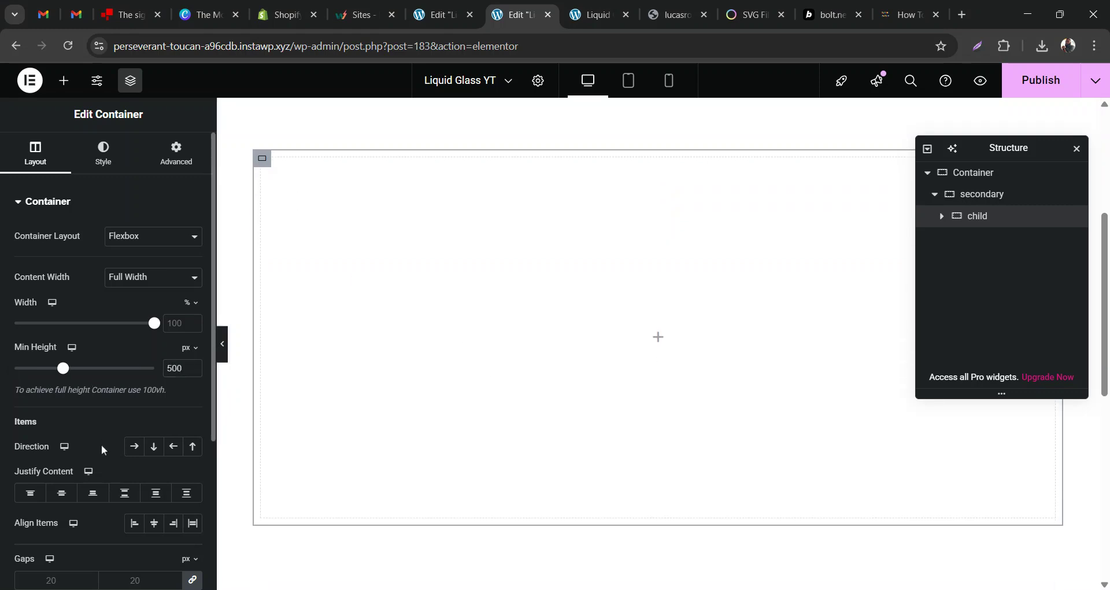
pyautogui.click(63, 493)
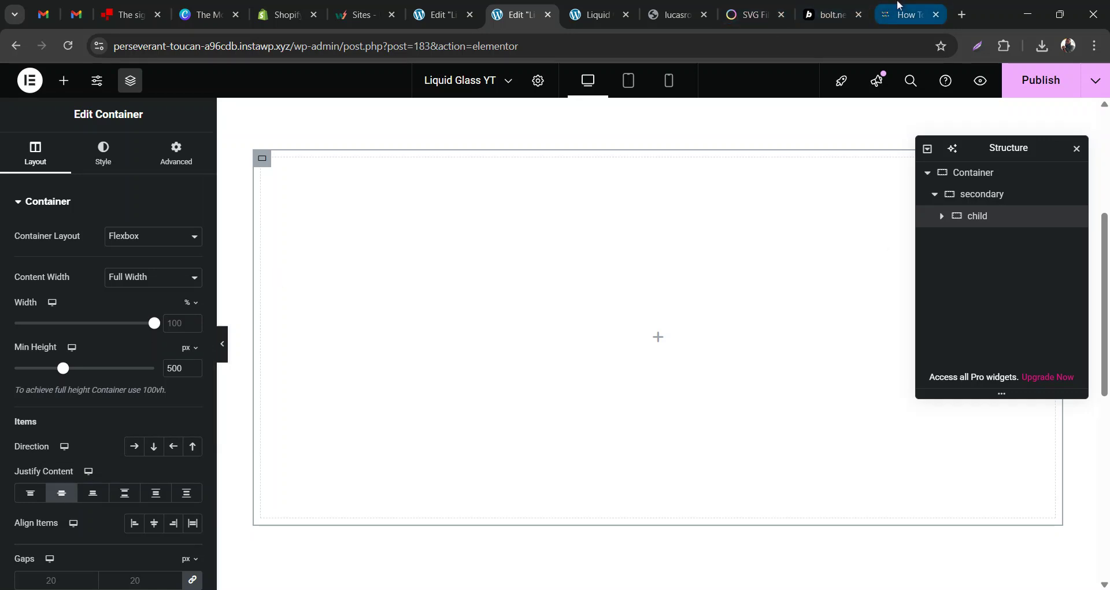
# Copy the class name liquid-glass-element from the cr8vstacks.com article and assign it as the secondary container's CSS class
pyautogui.click(899, 5)
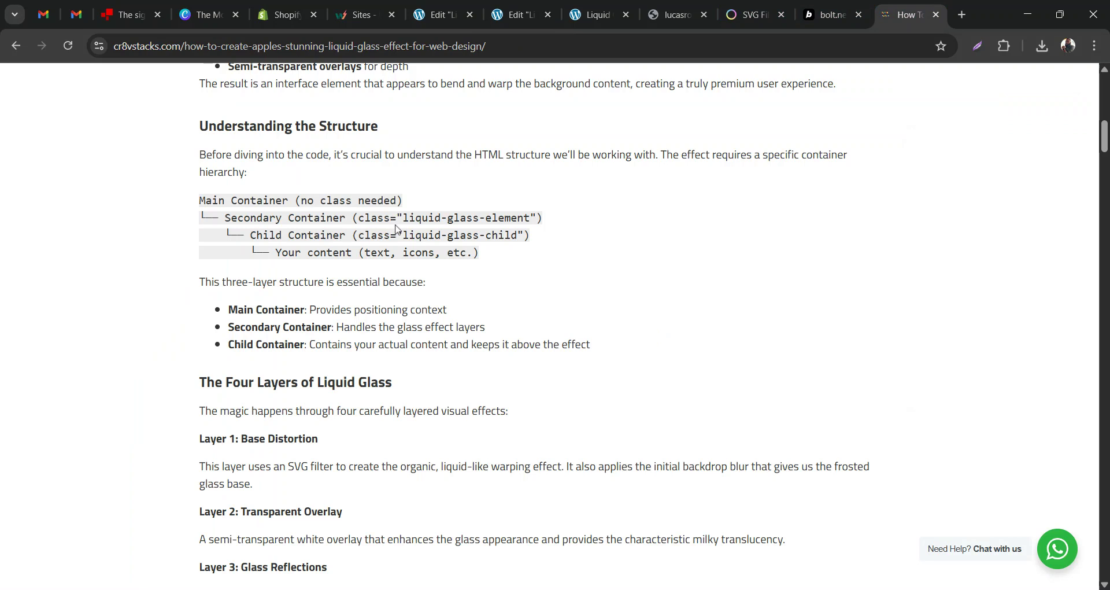
pyautogui.moveTo(404, 217); pyautogui.dragTo(531, 218)
pyautogui.hotkey('ctrl', 'c')
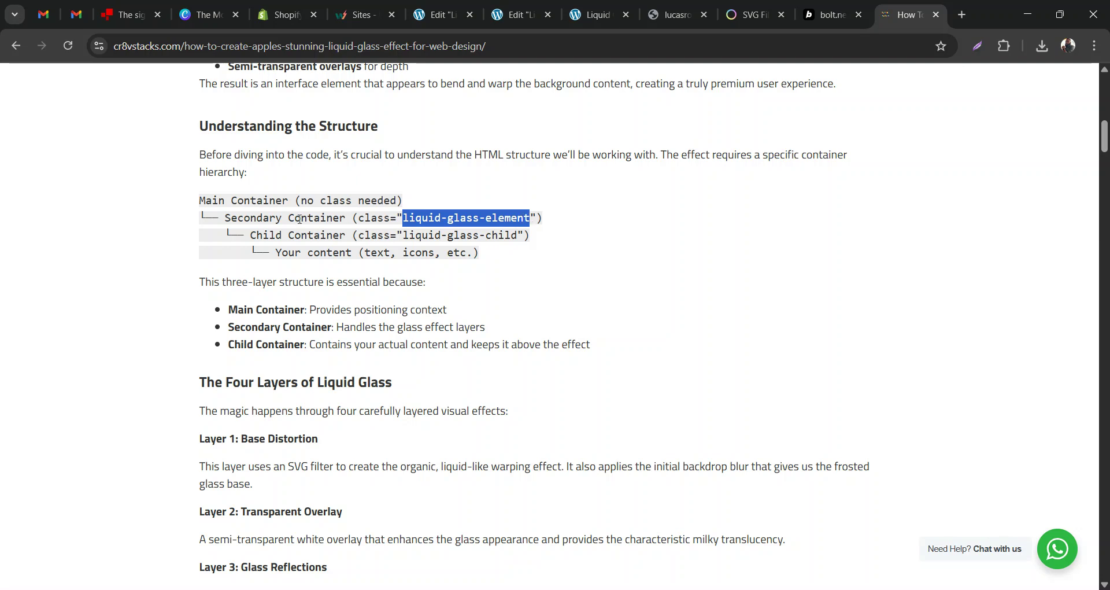
pyautogui.click(503, 10)
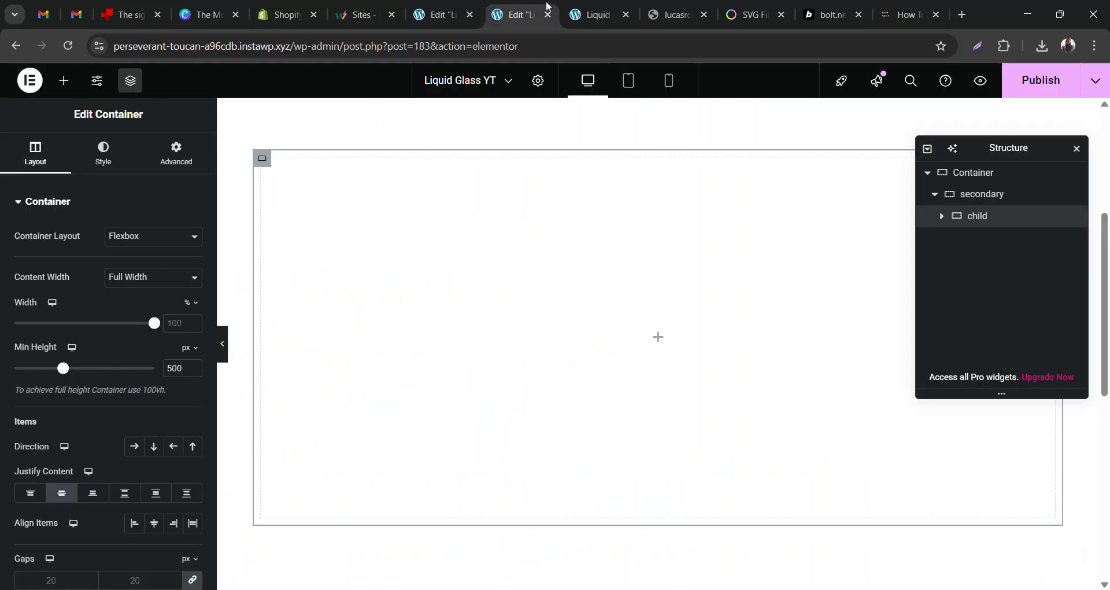
pyautogui.click(997, 197)
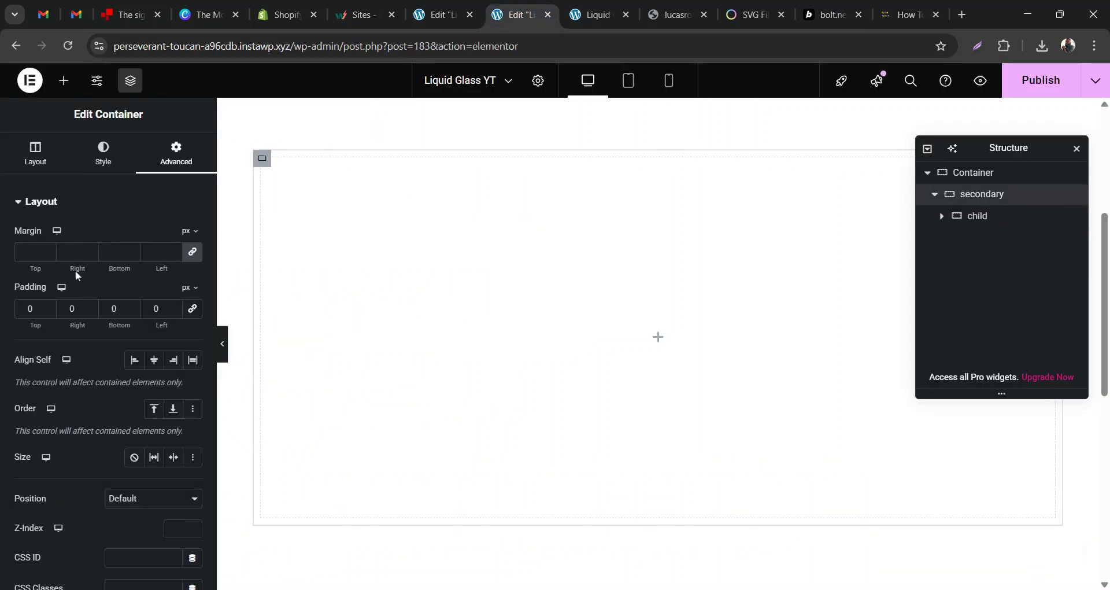
pyautogui.click(50, 169)
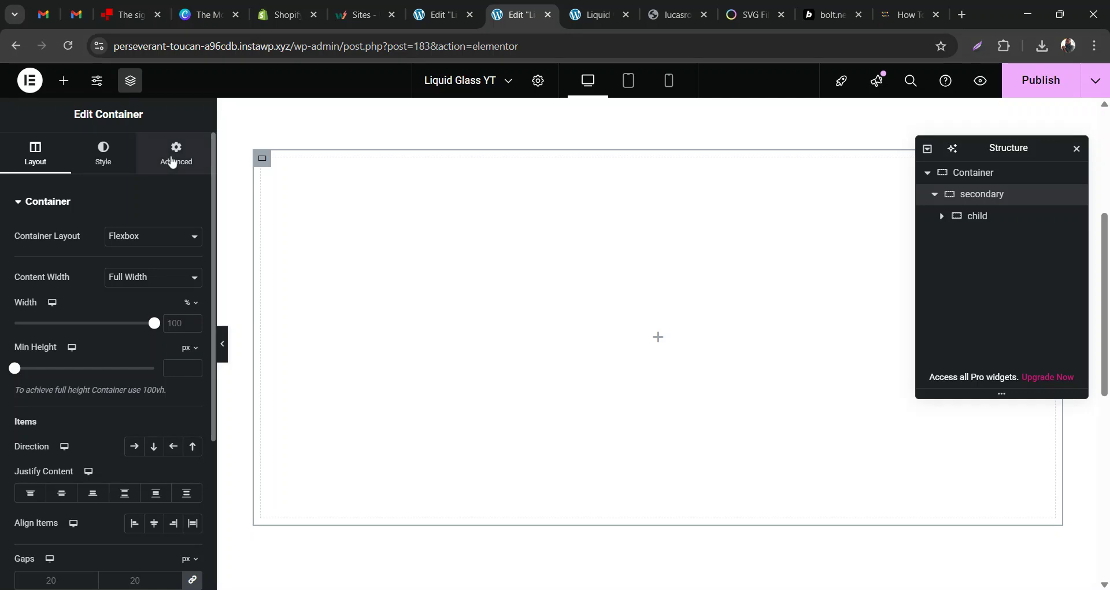
pyautogui.click(172, 161)
pyautogui.scroll(-2, 116, 412)
pyautogui.click(135, 461)
pyautogui.hotkey('ctrl', 'v')
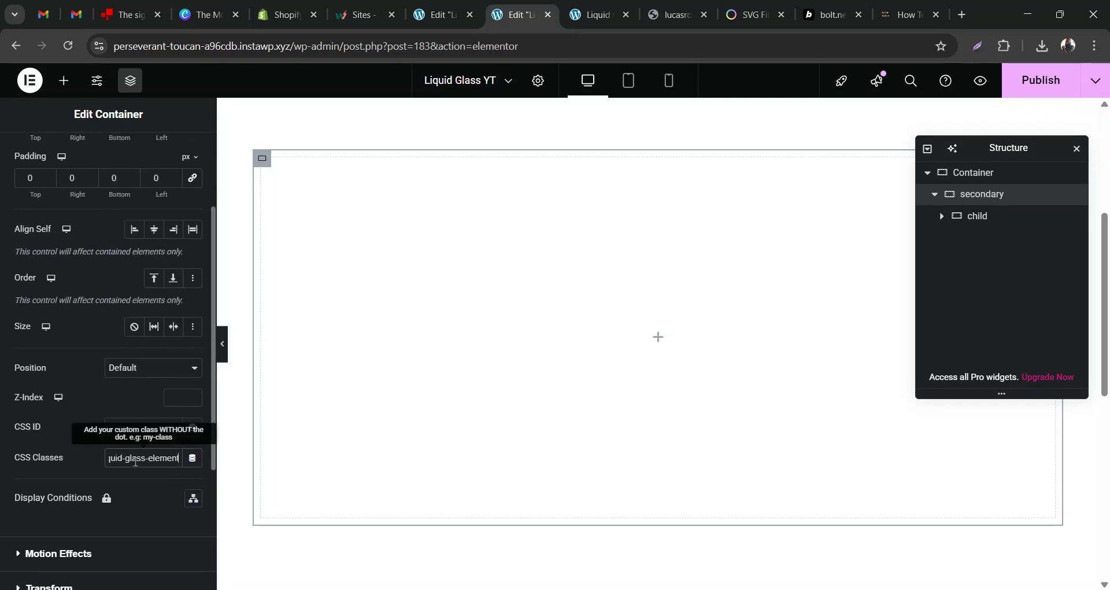
# Copy the class name liquid-glass-child from the cr8vstacks.com article and assign it as the child container's CSS class
pyautogui.click(984, 222)
pyautogui.click(902, 15)
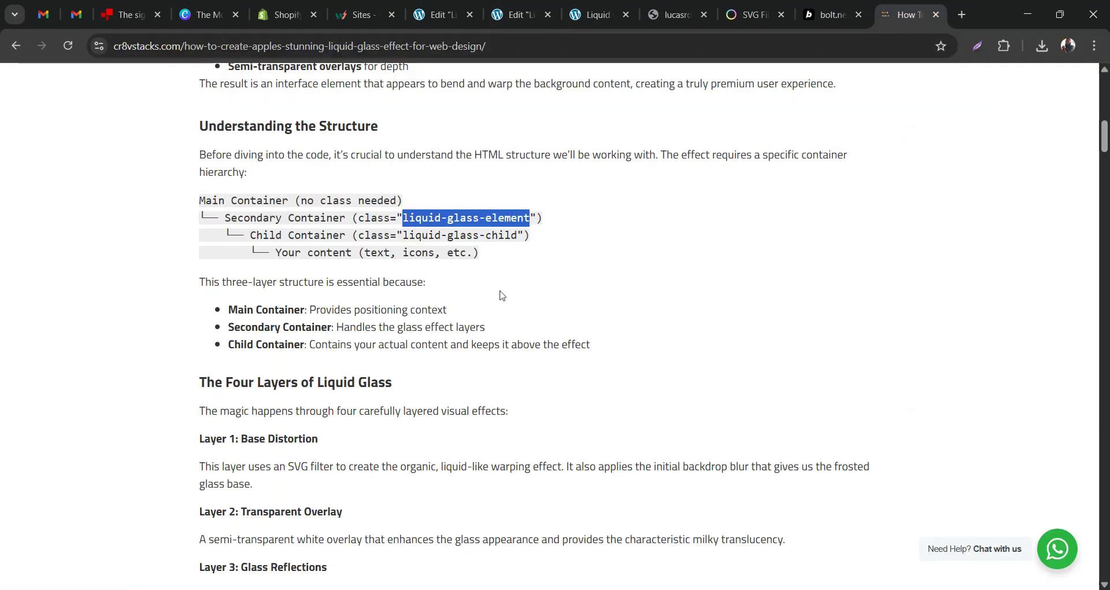
pyautogui.moveTo(404, 235); pyautogui.dragTo(518, 234)
pyautogui.hotkey('ctrl', 'c')
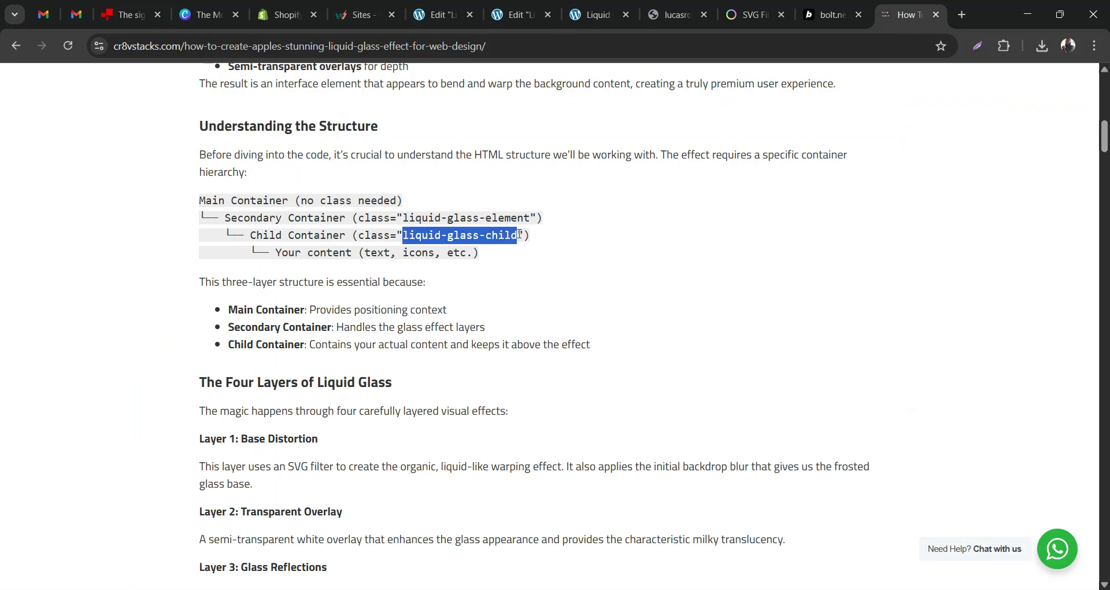
pyautogui.click(520, 13)
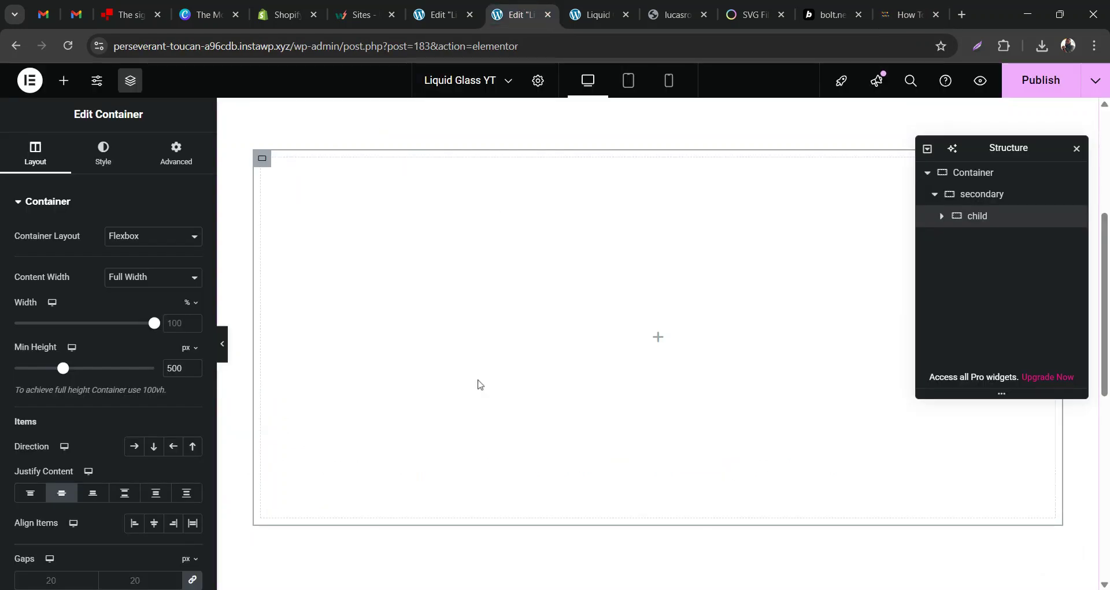
pyautogui.click(167, 153)
pyautogui.scroll(-1, 156, 492)
pyautogui.scroll(-1, 150, 529)
pyautogui.click(142, 546)
pyautogui.hotkey('ctrl', 'v')
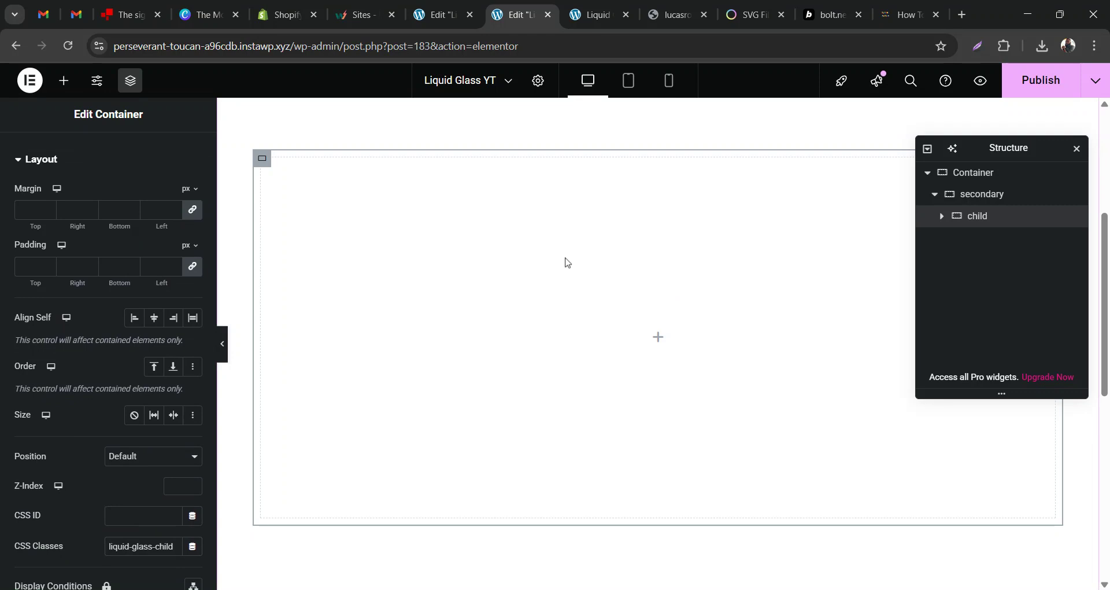
# Add a Heading widget inside the child container
pyautogui.click(67, 84)
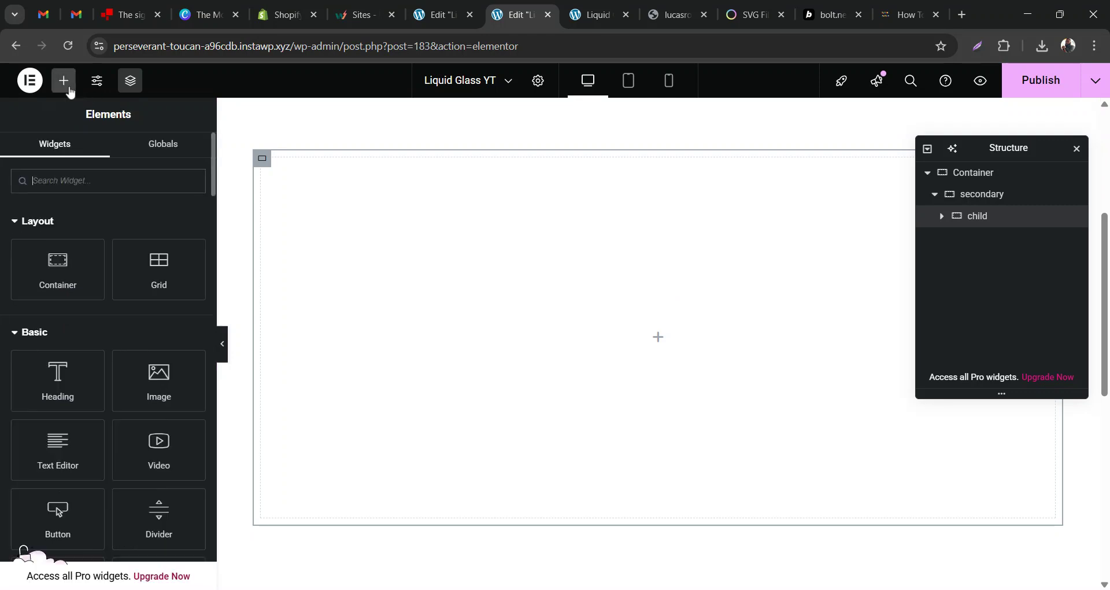
pyautogui.scroll(-1, 106, 426)
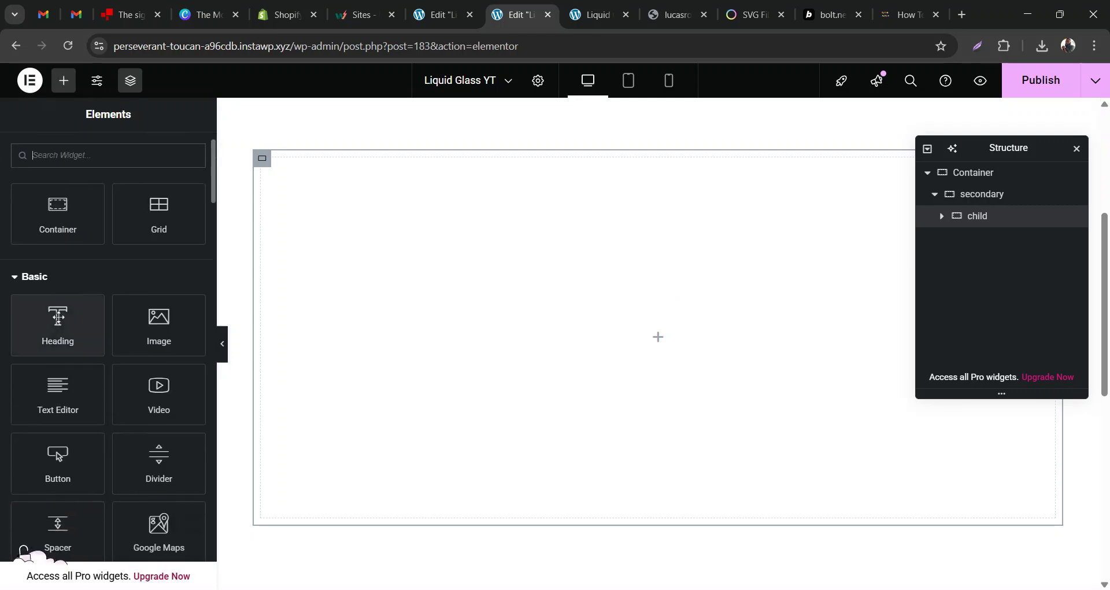
pyautogui.moveTo(58, 316); pyautogui.dragTo(582, 296)
pyautogui.click(64, 80)
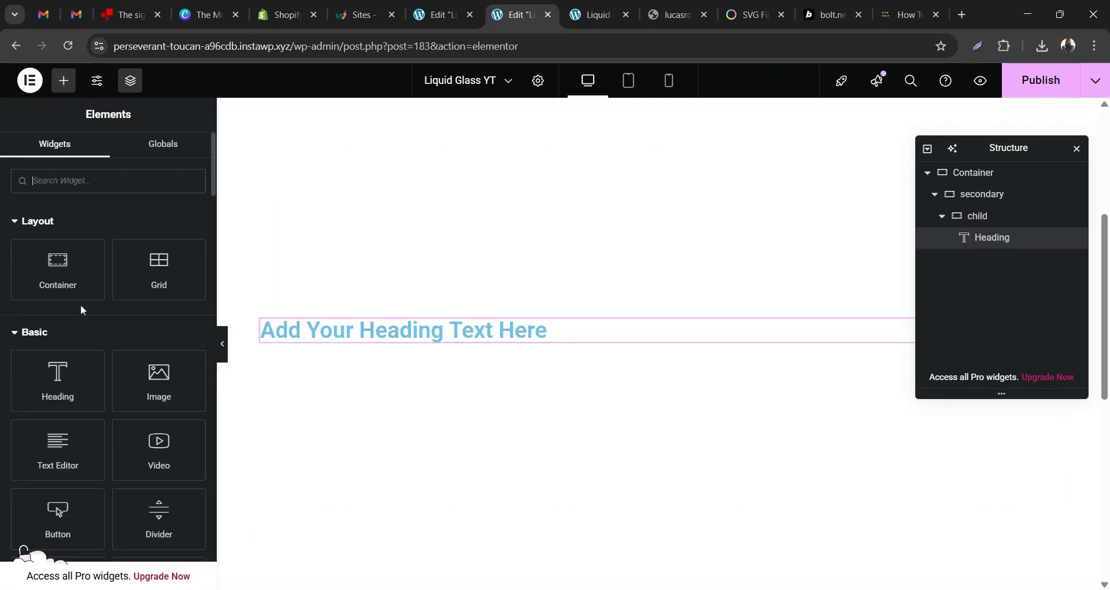
pyautogui.moveTo(64, 456); pyautogui.dragTo(389, 345)
pyautogui.click(64, 80)
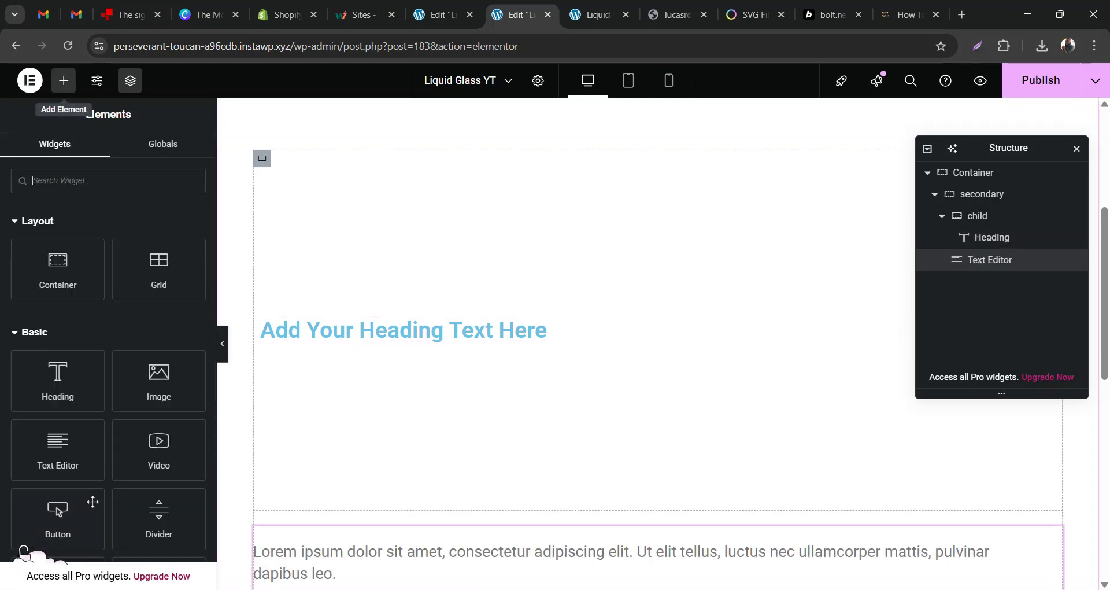
pyautogui.moveTo(60, 511); pyautogui.dragTo(423, 368)
pyautogui.moveTo(419, 359); pyautogui.dragTo(420, 359)
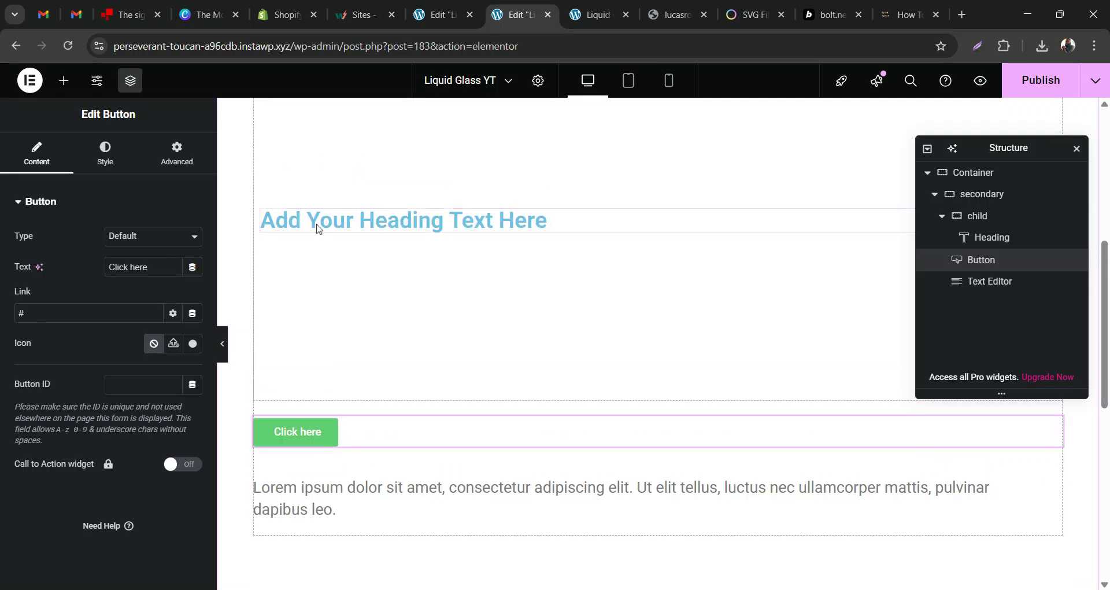
pyautogui.click(317, 221)
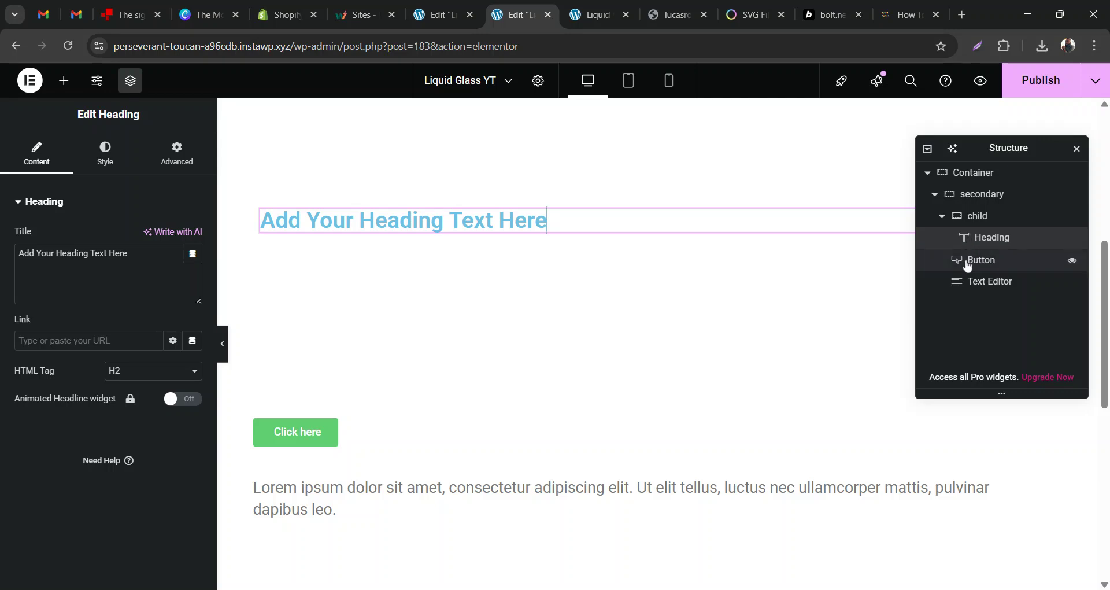
pyautogui.moveTo(956, 283); pyautogui.dragTo(1012, 257)
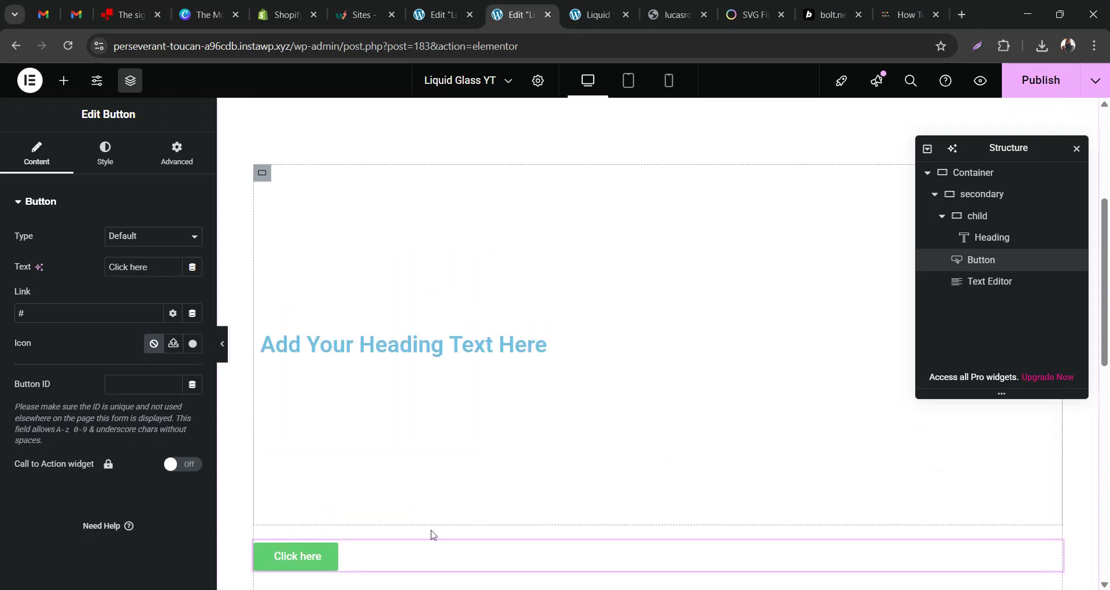
pyautogui.press('Delete')
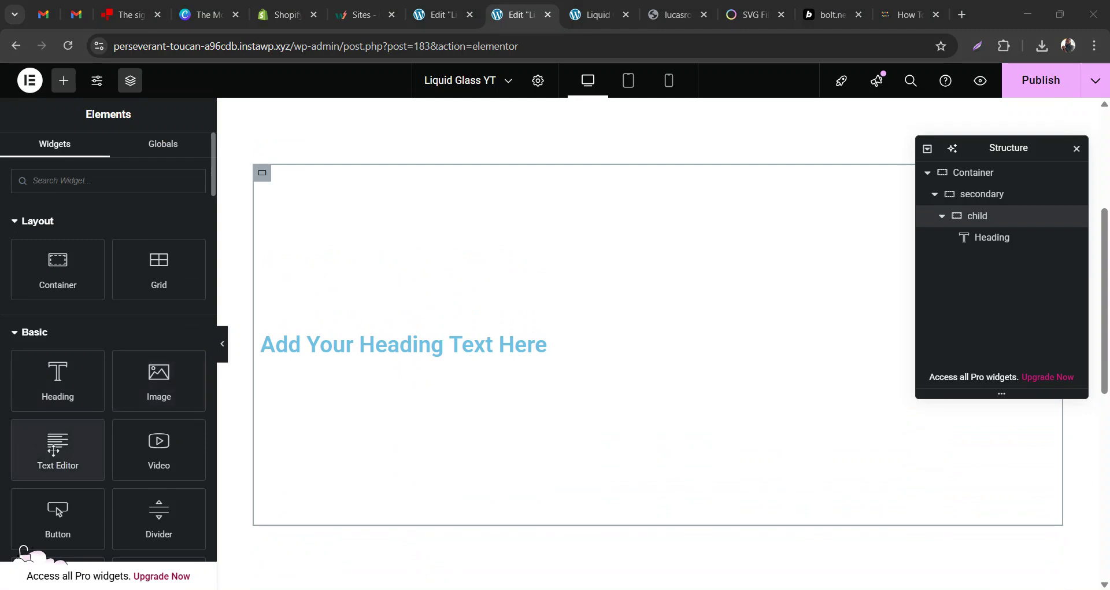
# Add a Text Editor widget and a Button widget inside the child container, below the heading
pyautogui.click(55, 449)
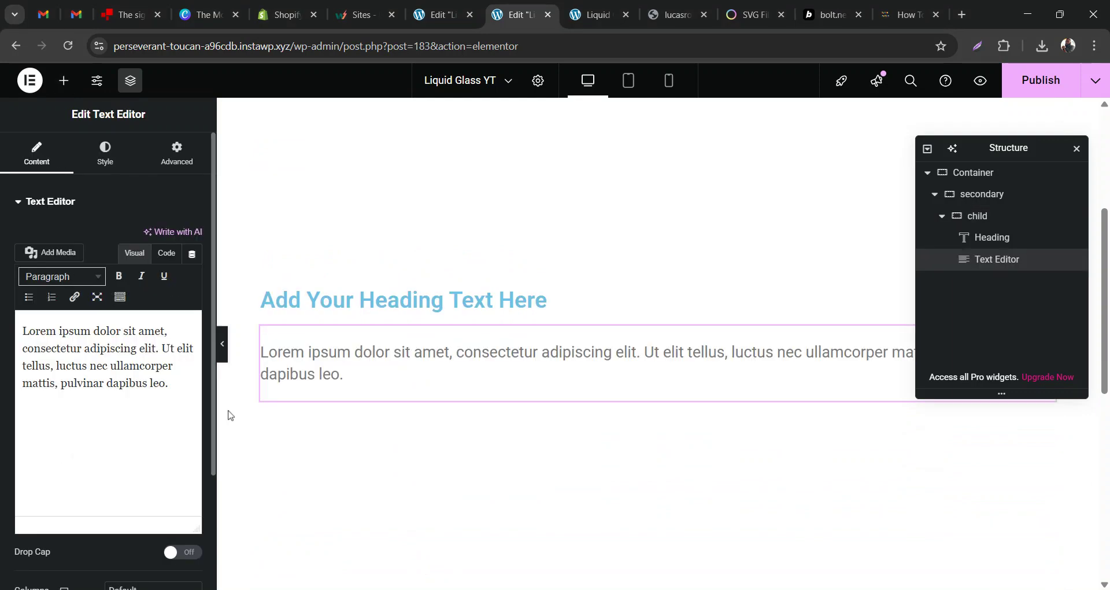
pyautogui.click(64, 81)
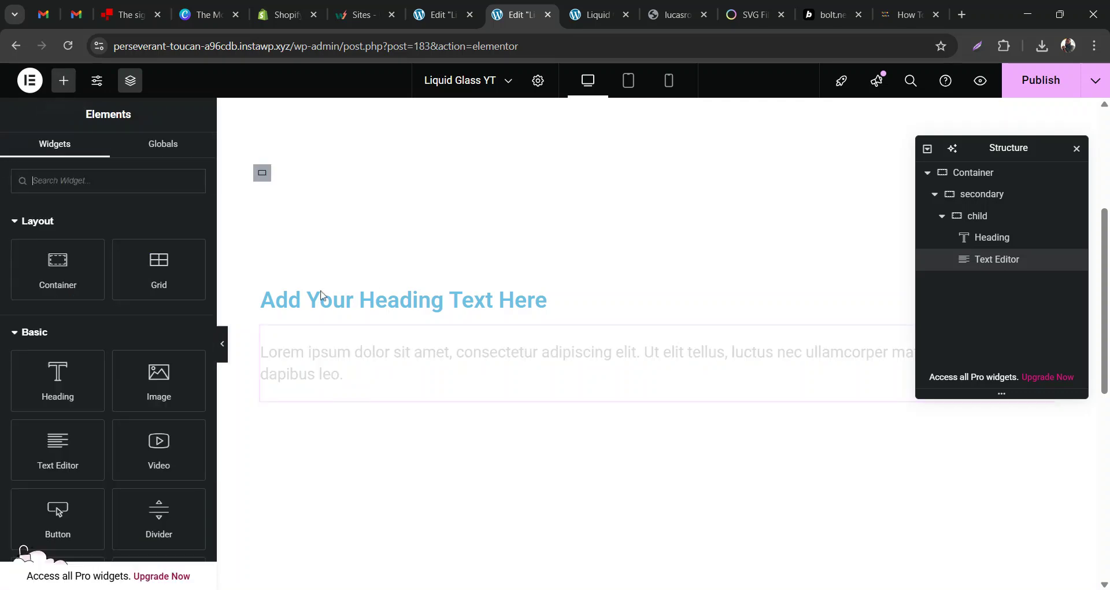
pyautogui.click(259, 173)
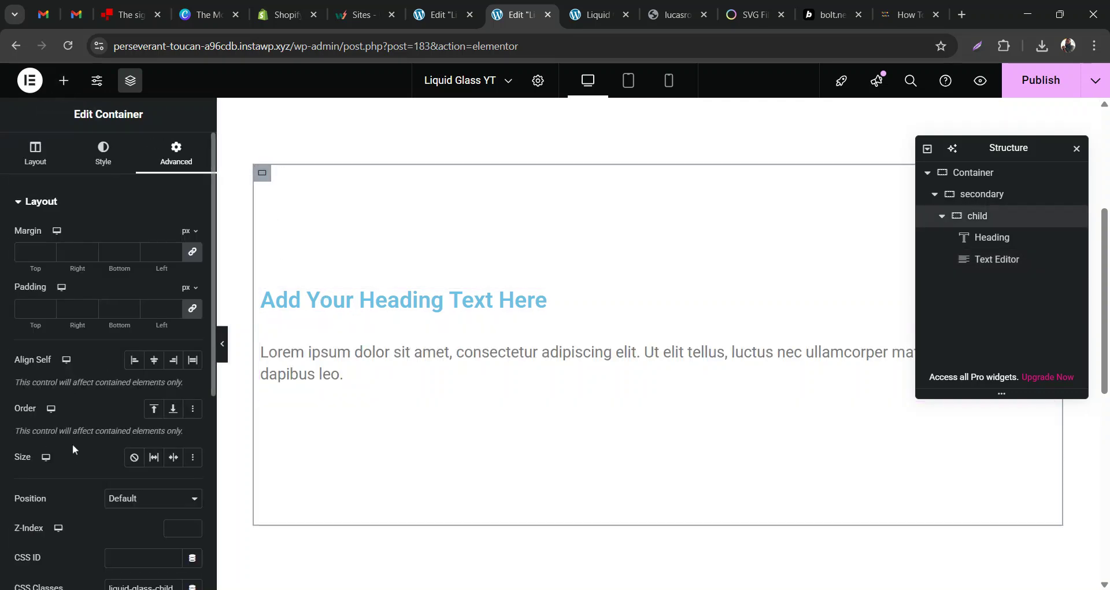
pyautogui.click(64, 81)
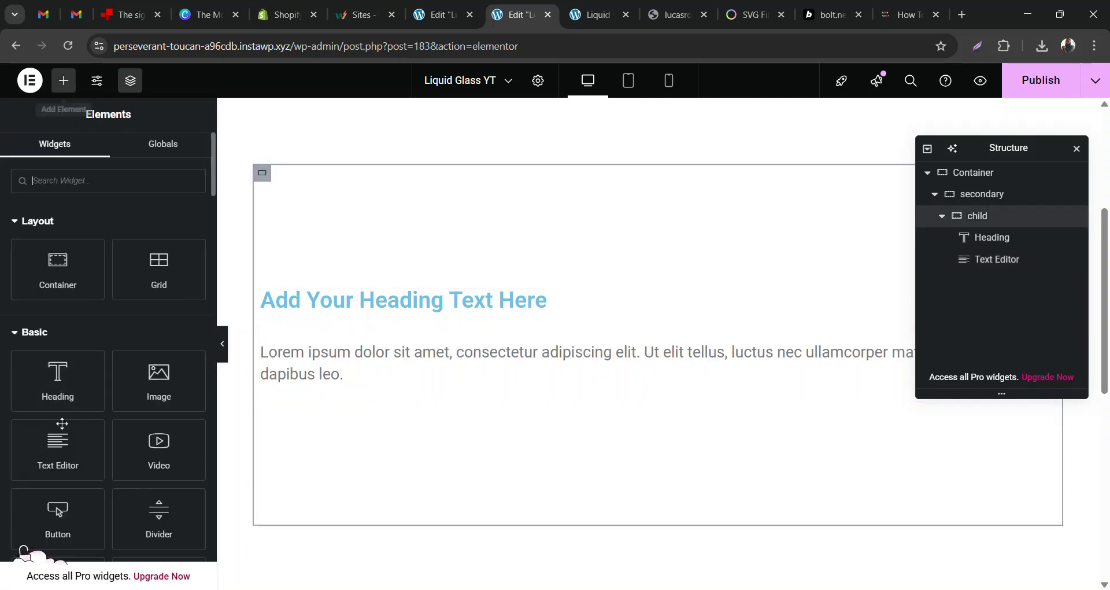
pyautogui.click(58, 511)
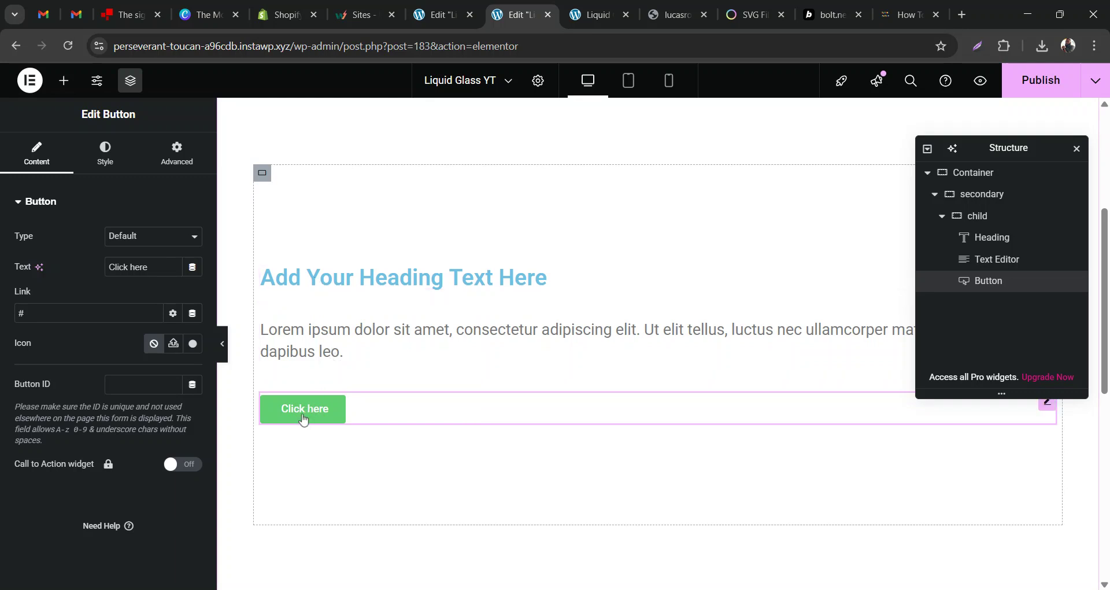
# Set the button's text color to #1D1D1D, checking the finished cards' buttons in the preview for reference
pyautogui.click(590, 14)
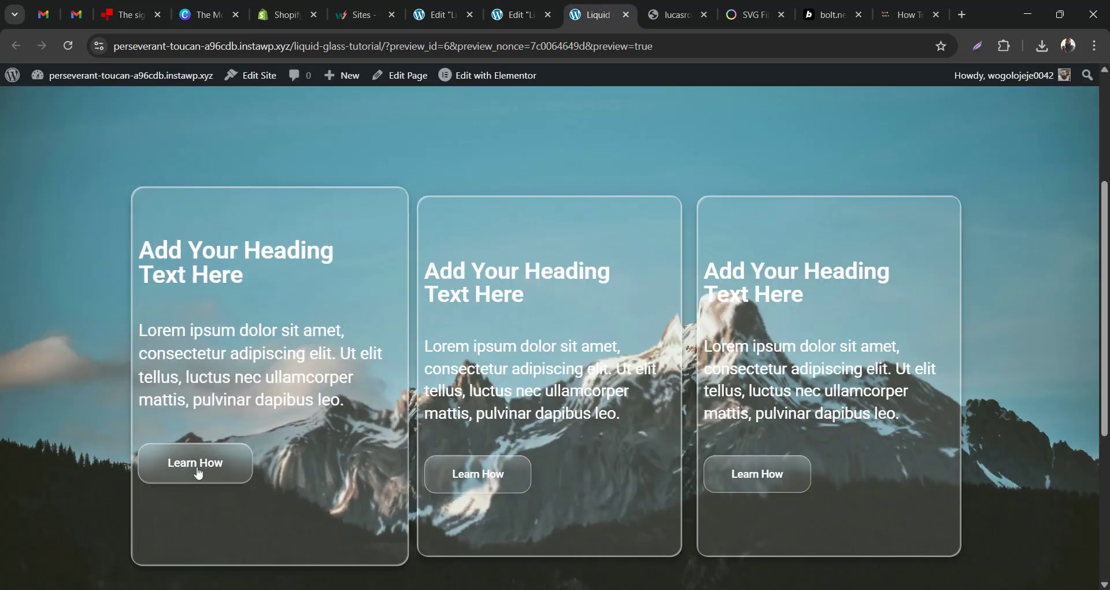
pyautogui.scroll(-2, 198, 470)
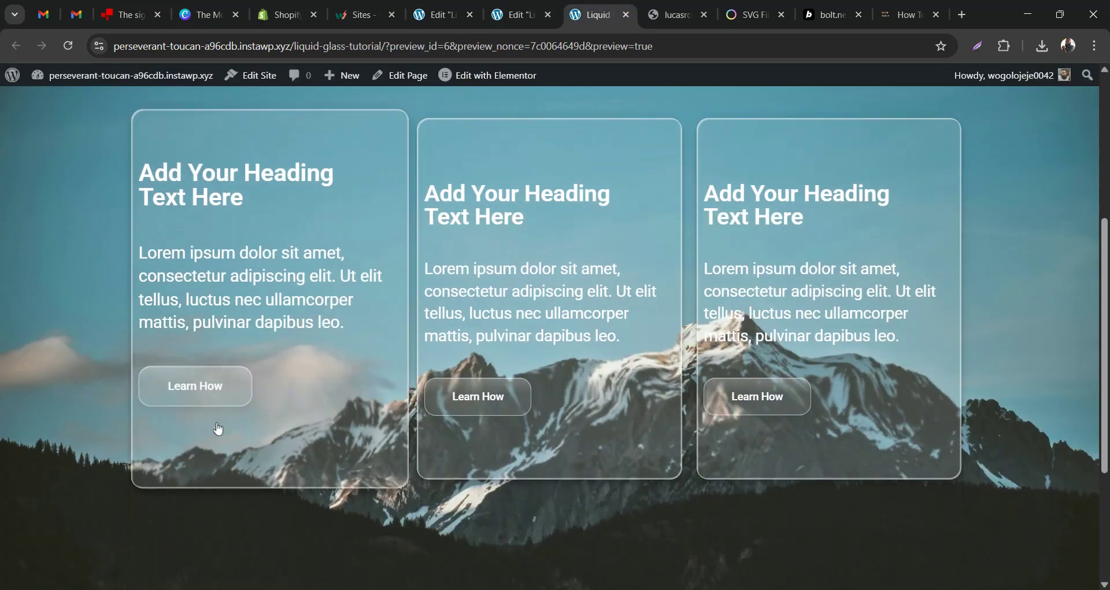
pyautogui.scroll(1, 218, 429)
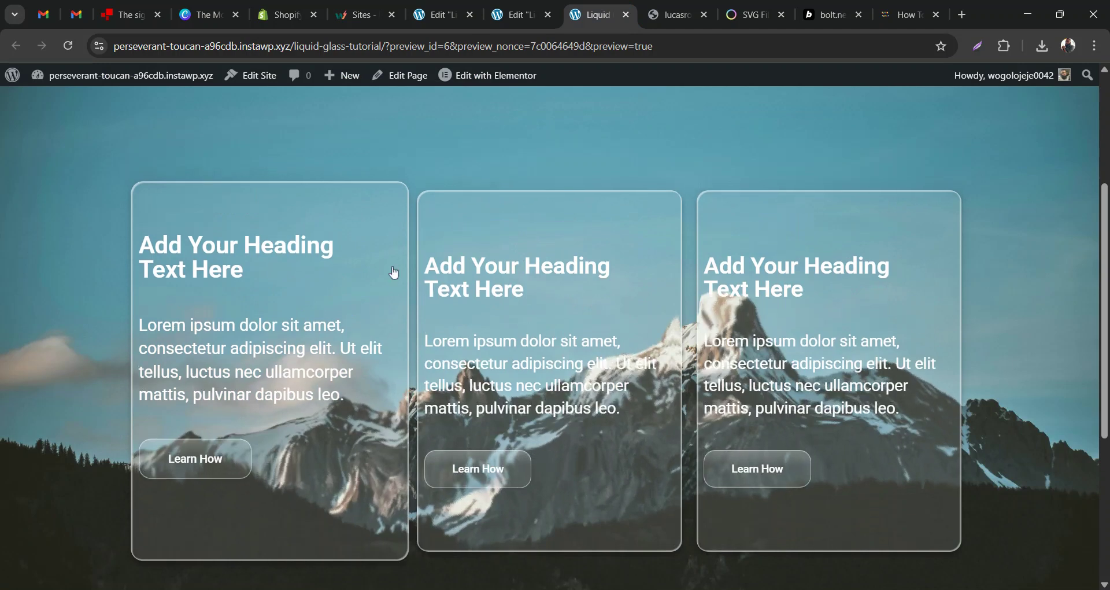
pyautogui.click(514, 17)
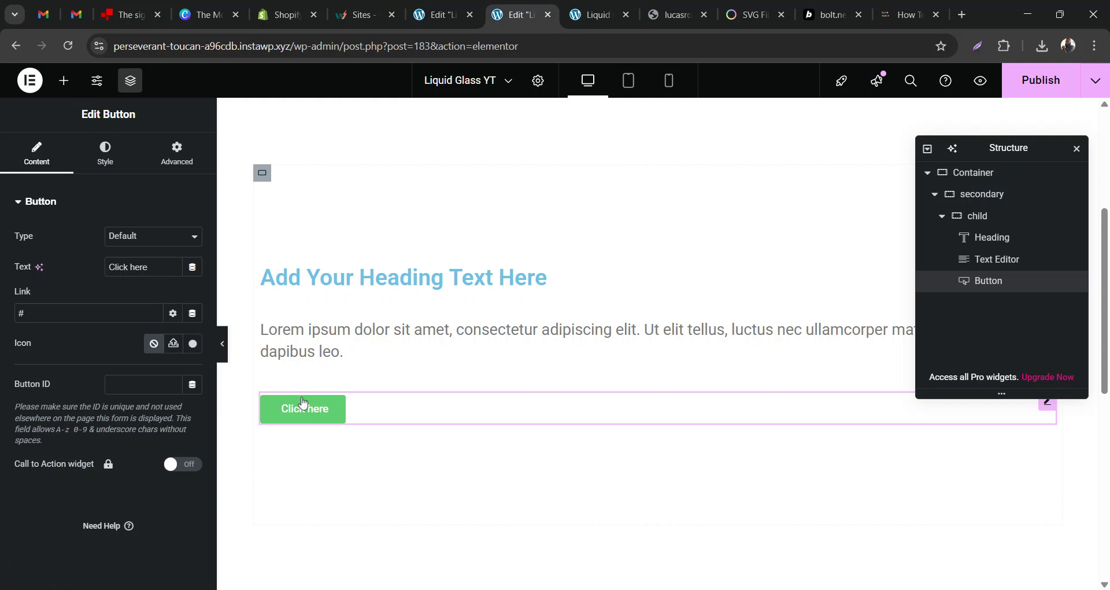
pyautogui.click(107, 158)
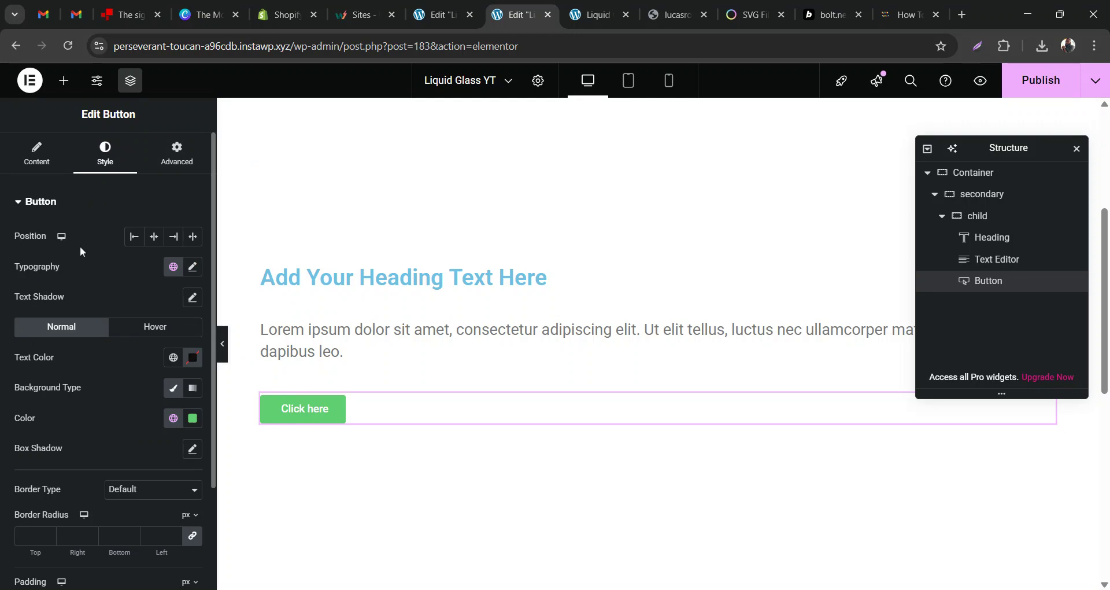
pyautogui.click(192, 358)
pyautogui.click(119, 511)
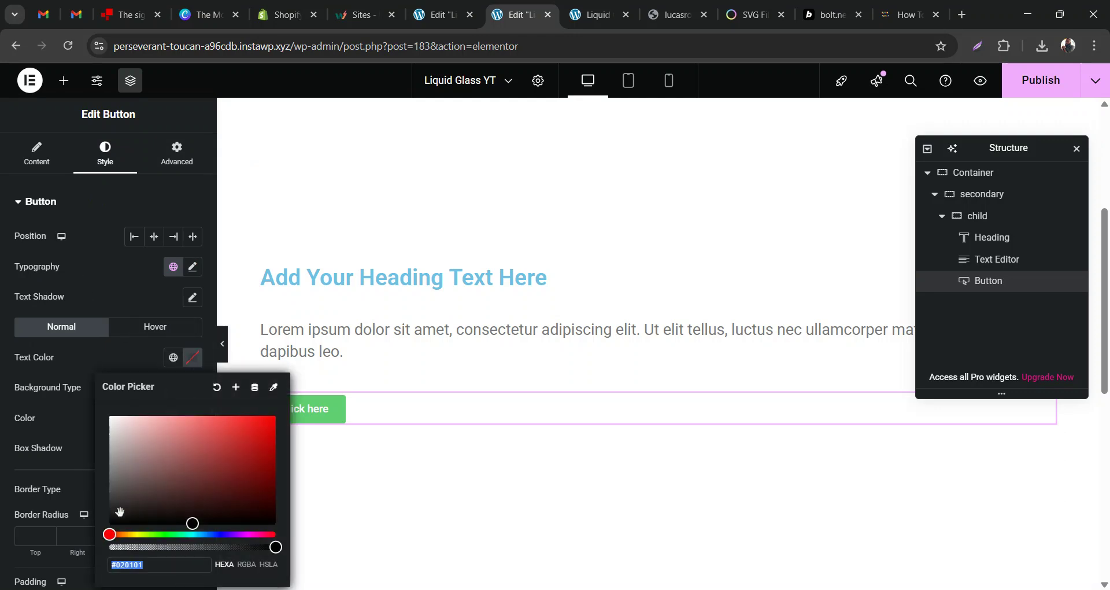
pyautogui.moveTo(119, 512); pyautogui.dragTo(99, 516)
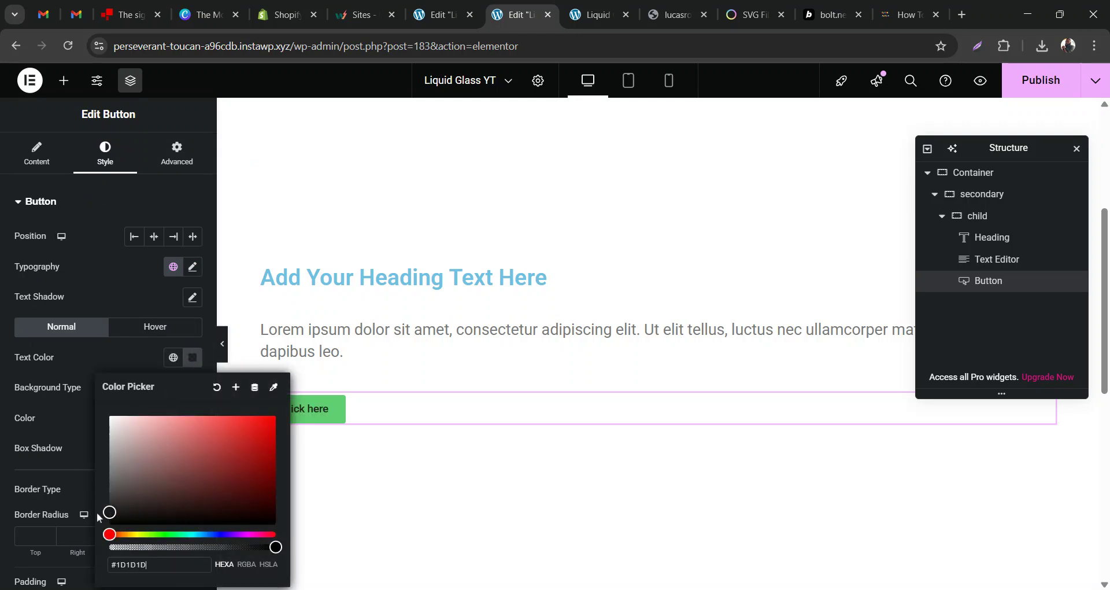
# Make the background color of the child container's button fully transparent
pyautogui.click(75, 408)
pyautogui.click(193, 418)
pyautogui.moveTo(276, 363); pyautogui.dragTo(49, 359)
pyautogui.click(62, 366)
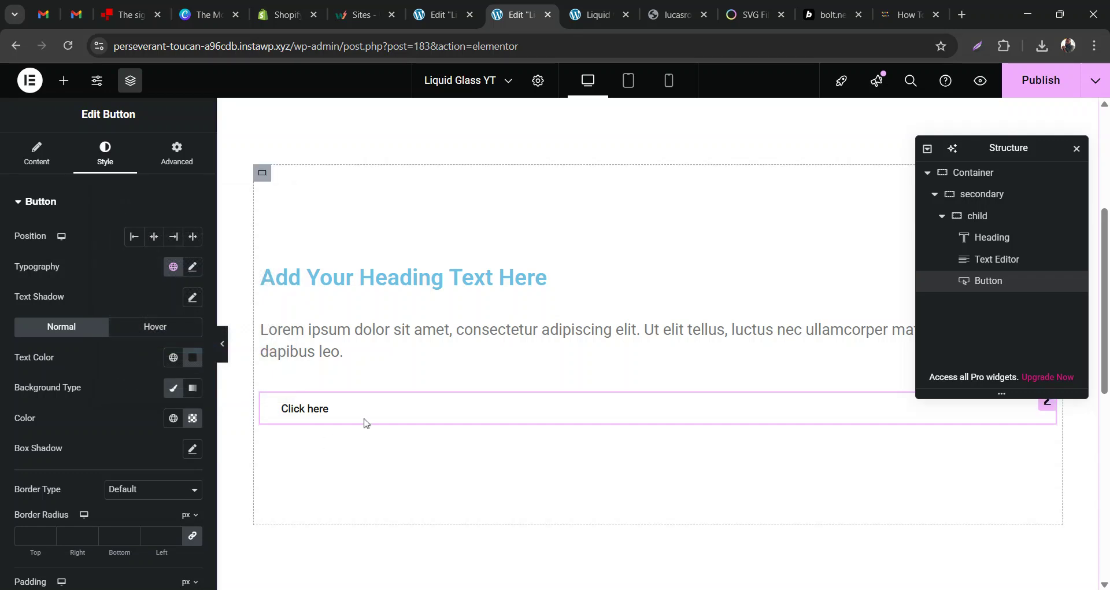
# Check the Custom CSS section in the child container's advanced settings
pyautogui.click(267, 175)
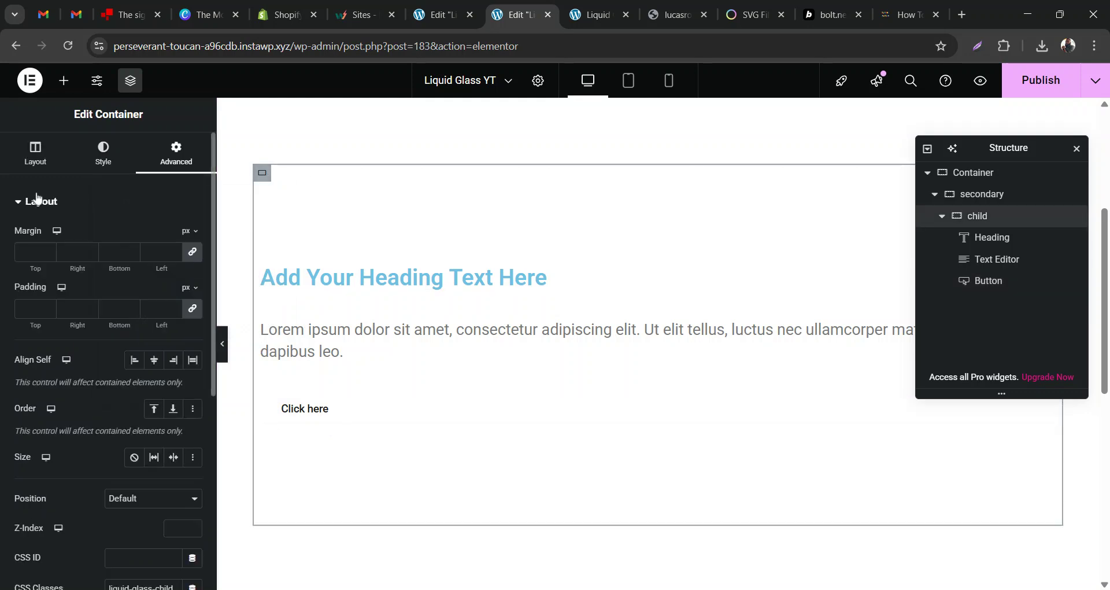
pyautogui.click(56, 215)
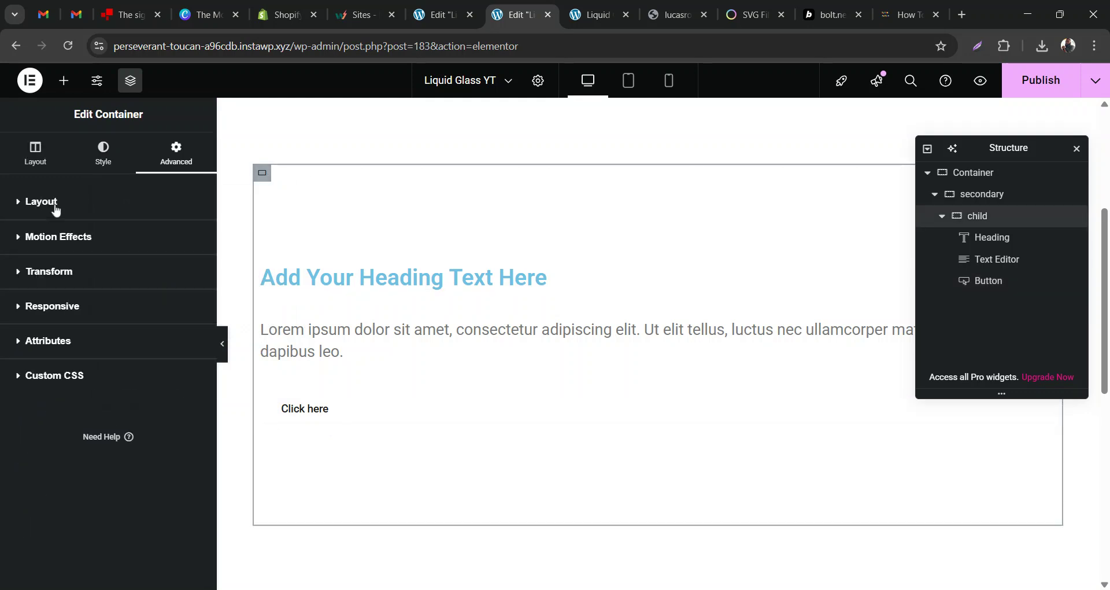
pyautogui.click(54, 377)
pyautogui.scroll(-2, 104, 445)
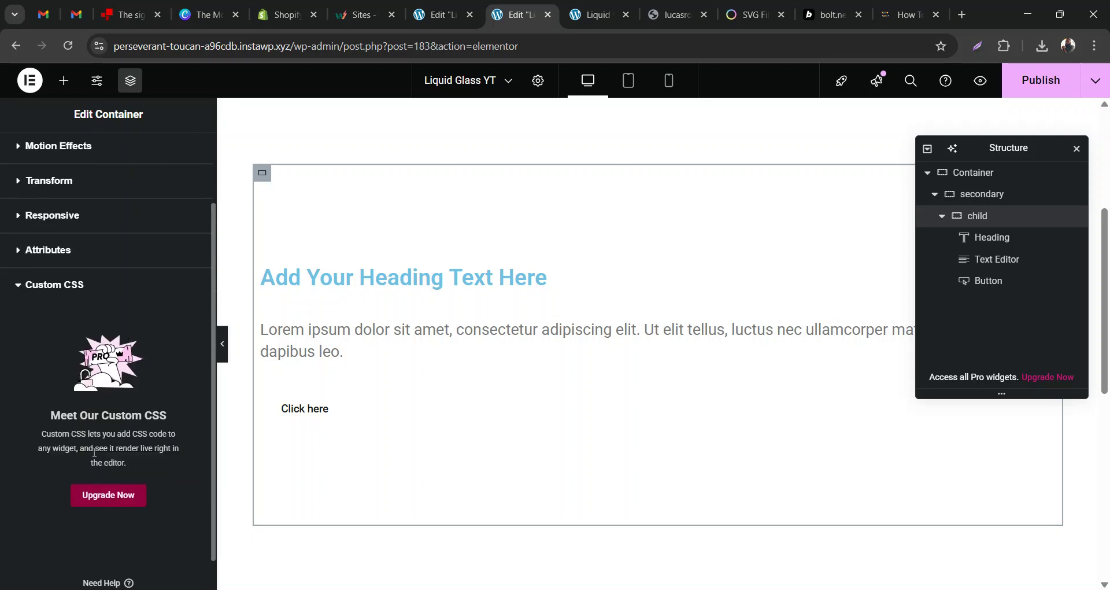
# Add an HTML widget inside the child container, below the button
pyautogui.click(63, 81)
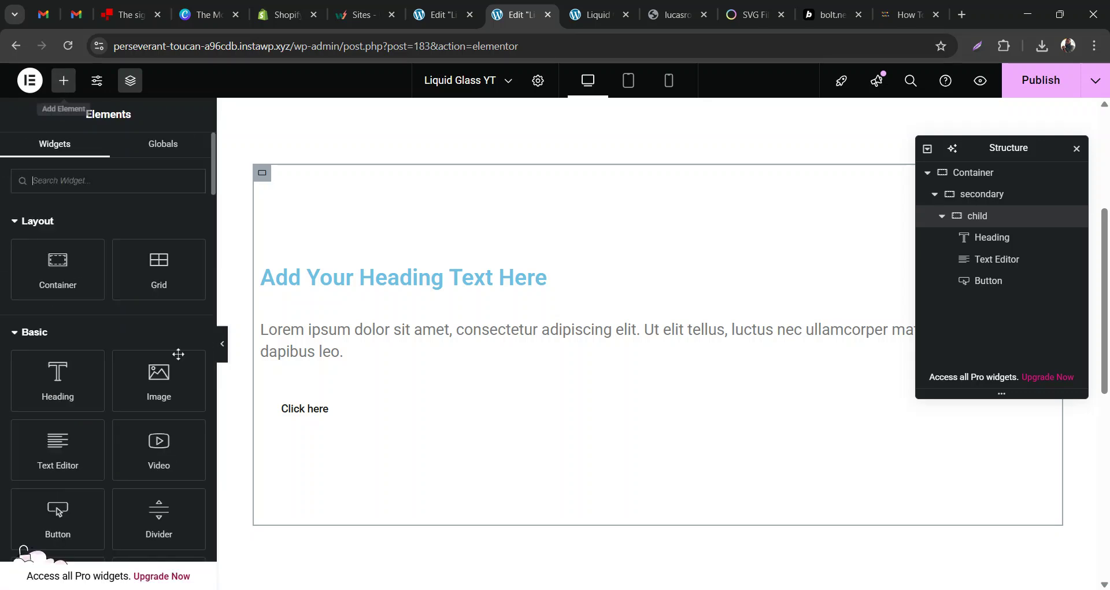
pyautogui.click(69, 180)
pyautogui.write('html')
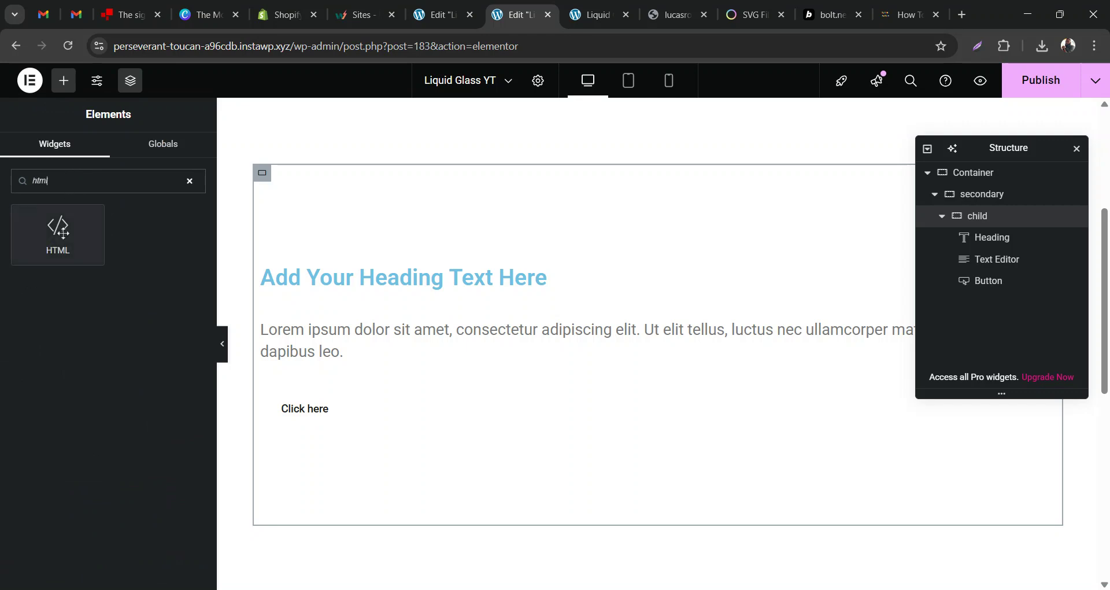
pyautogui.moveTo(62, 228); pyautogui.dragTo(336, 425)
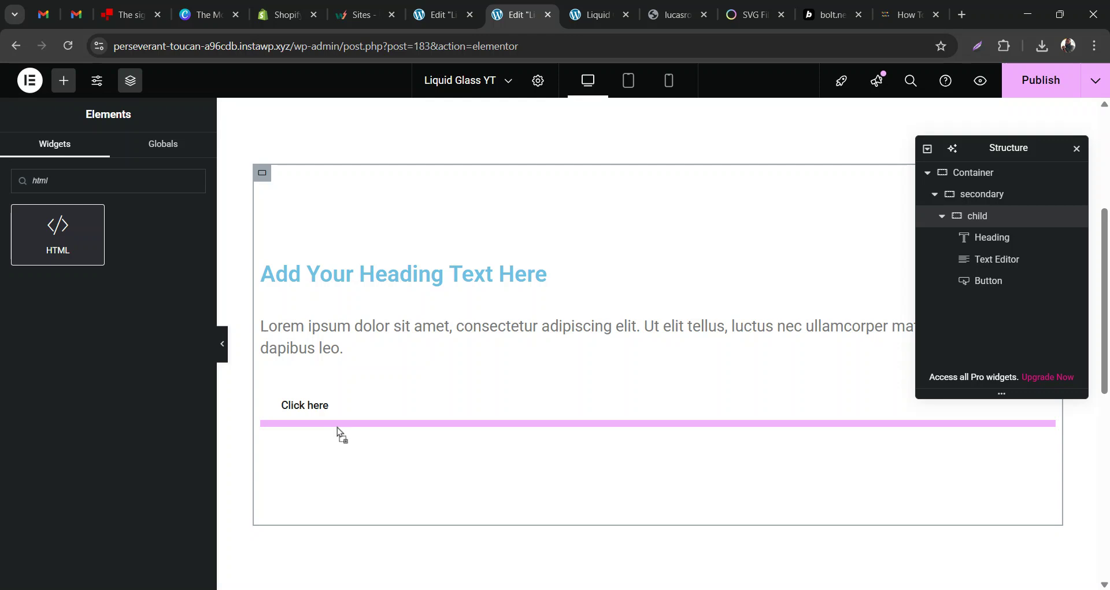
pyautogui.moveTo(337, 427); pyautogui.dragTo(338, 427)
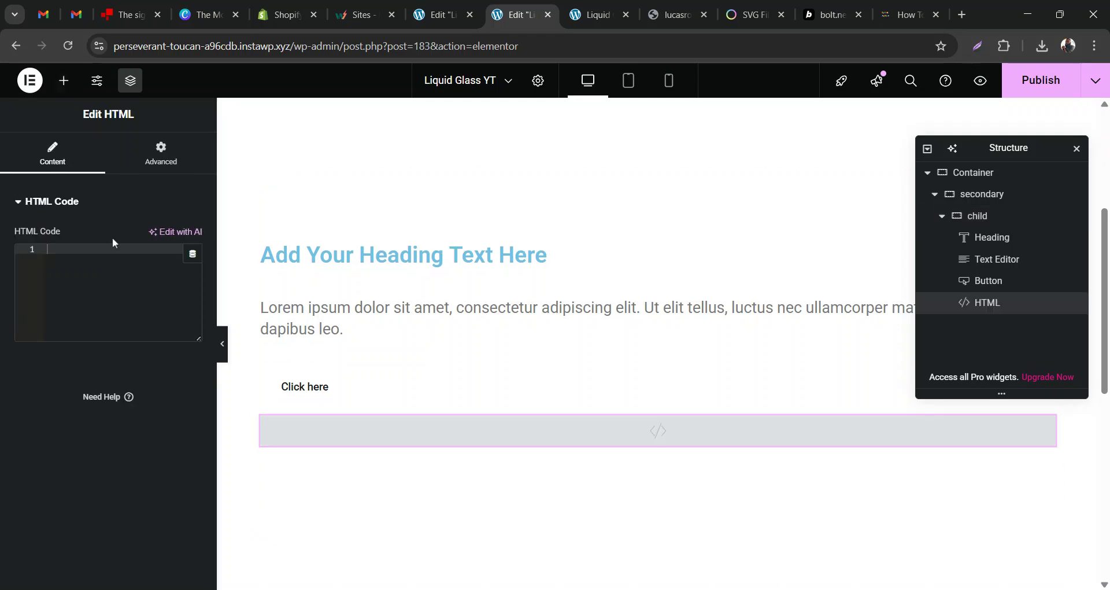
# Copy the SVG filter code from the cr8vstacks.com article and paste it into the HTML widget's code
pyautogui.click(907, 15)
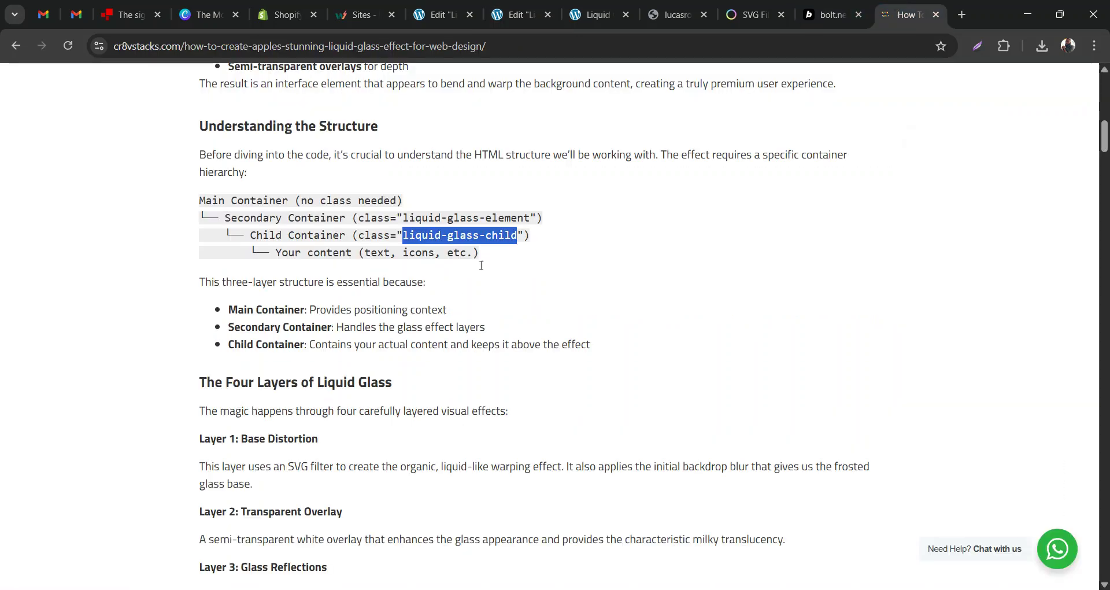
pyautogui.scroll(-5, 457, 291)
pyautogui.scroll(-6, 455, 287)
pyautogui.click(832, 217)
pyautogui.click(517, 14)
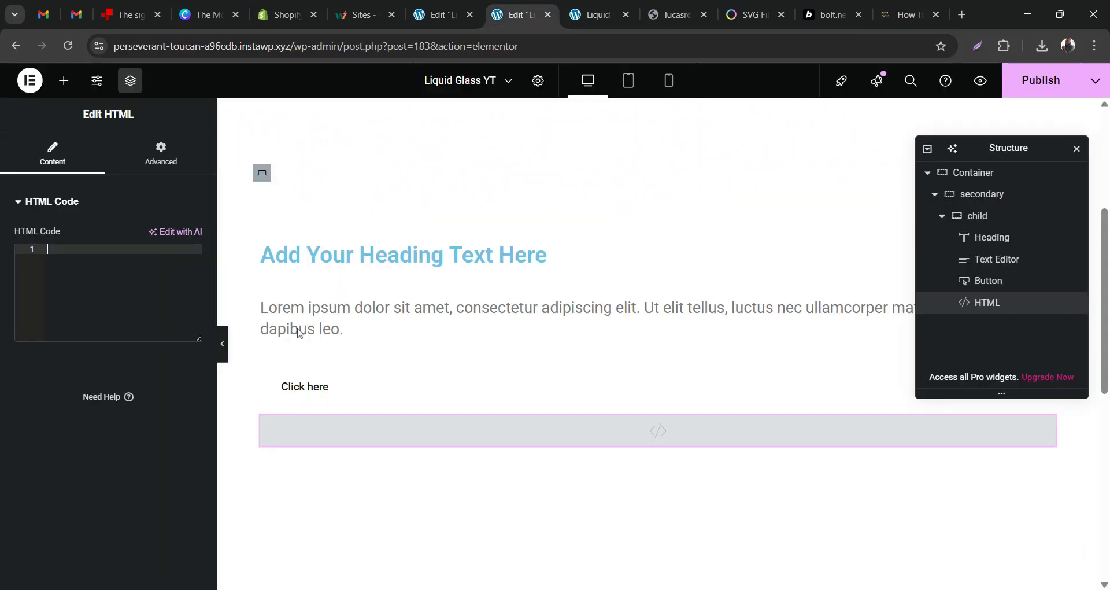
pyautogui.hotkey('ctrl', 'v')
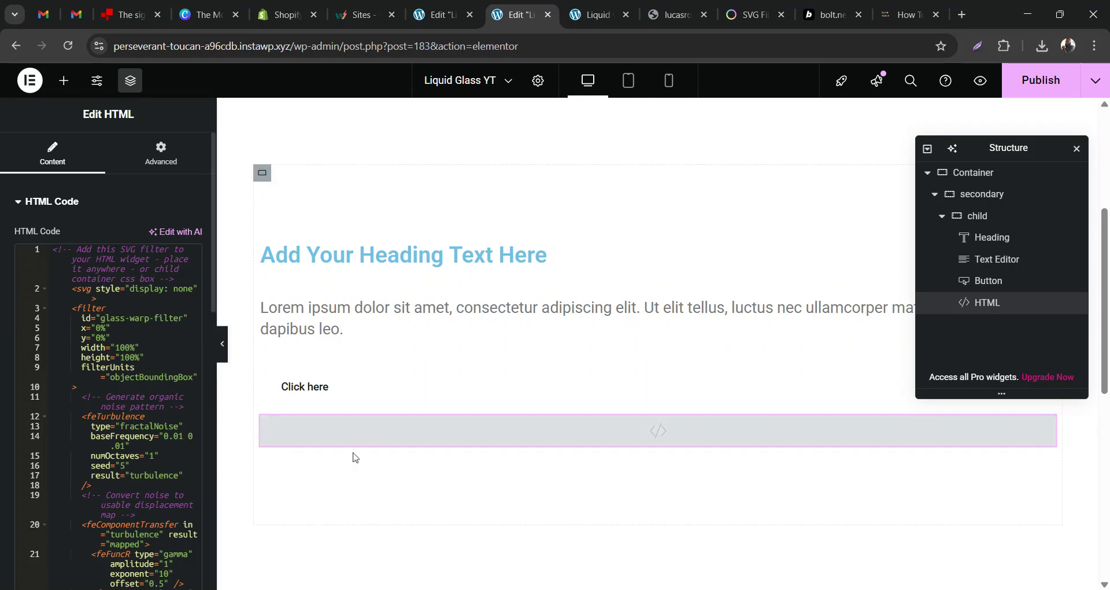
# Read through the pasted SVG filter code in the HTML widget from start to end
pyautogui.click(663, 10)
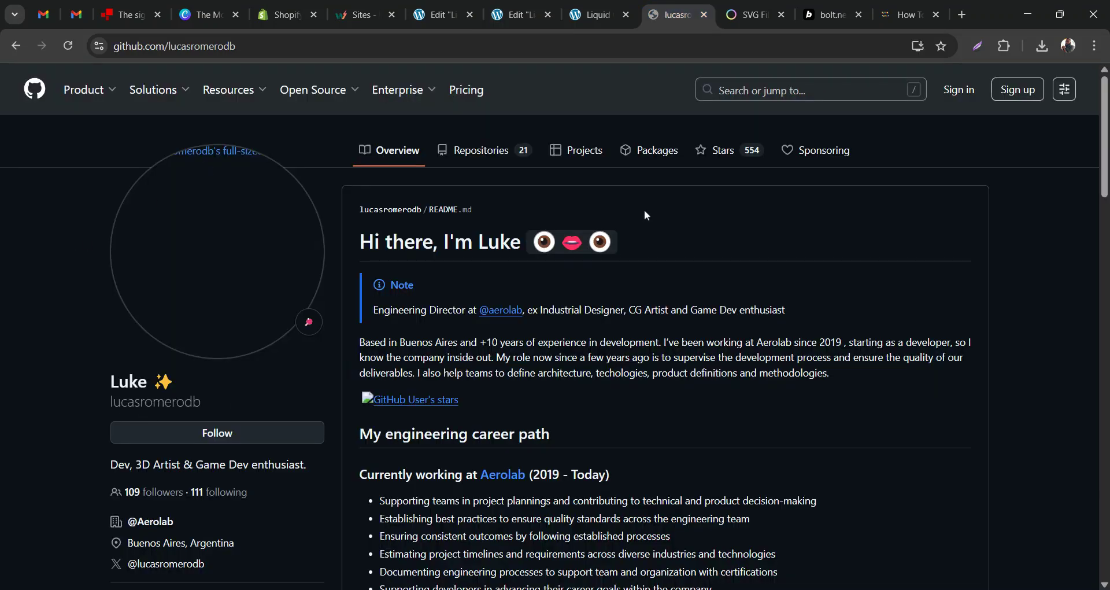
pyautogui.click(520, 12)
pyautogui.scroll(-5, 117, 426)
pyautogui.scroll(-5, 117, 426)
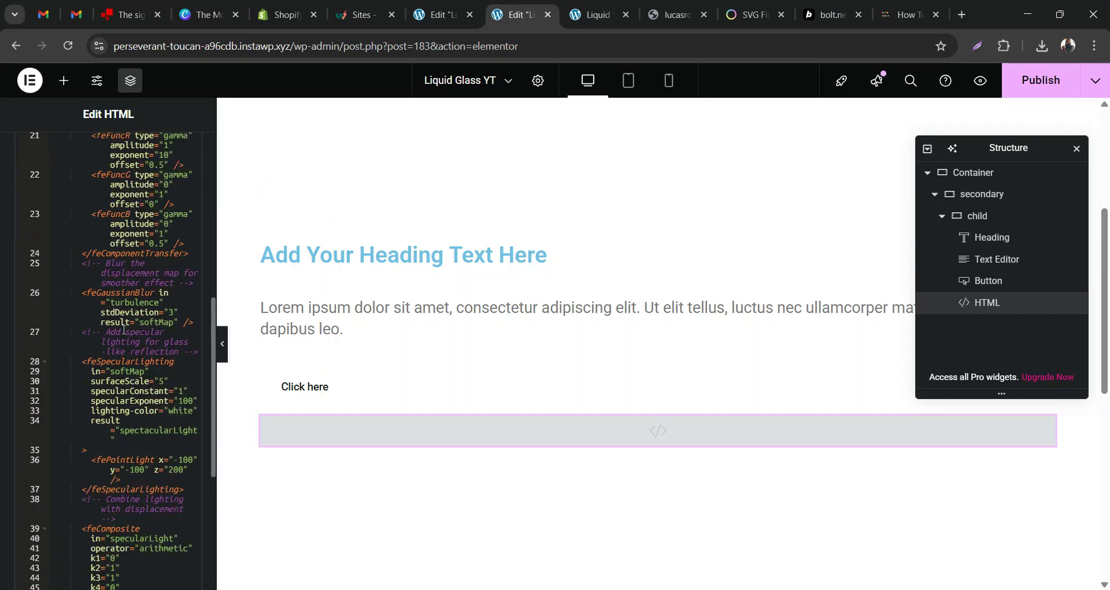
pyautogui.scroll(-3, 122, 276)
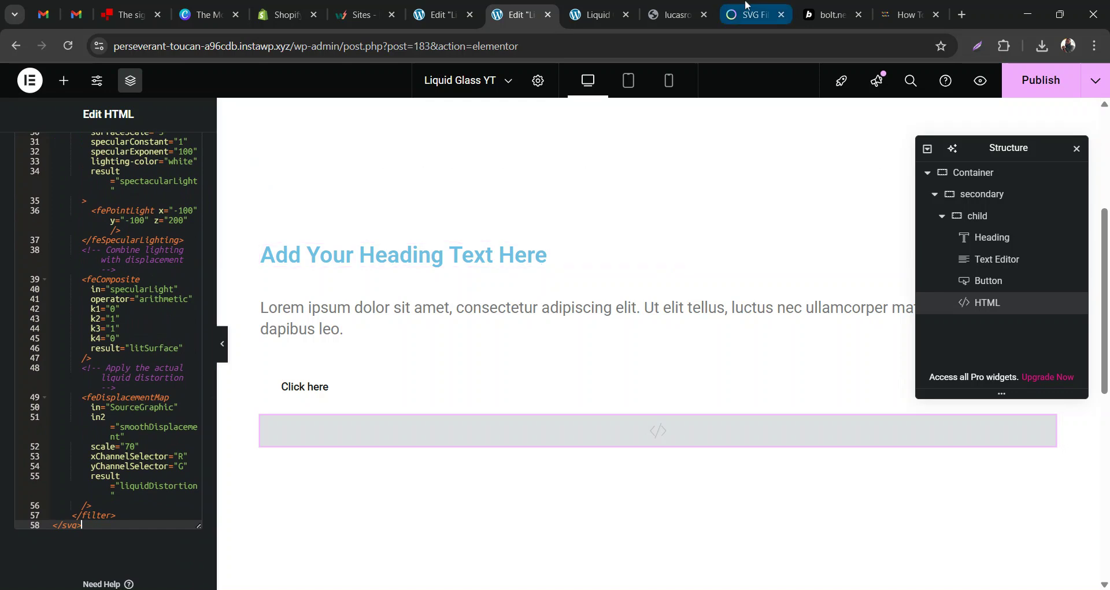
pyautogui.scroll(10, 113, 306)
pyautogui.scroll(1, 113, 307)
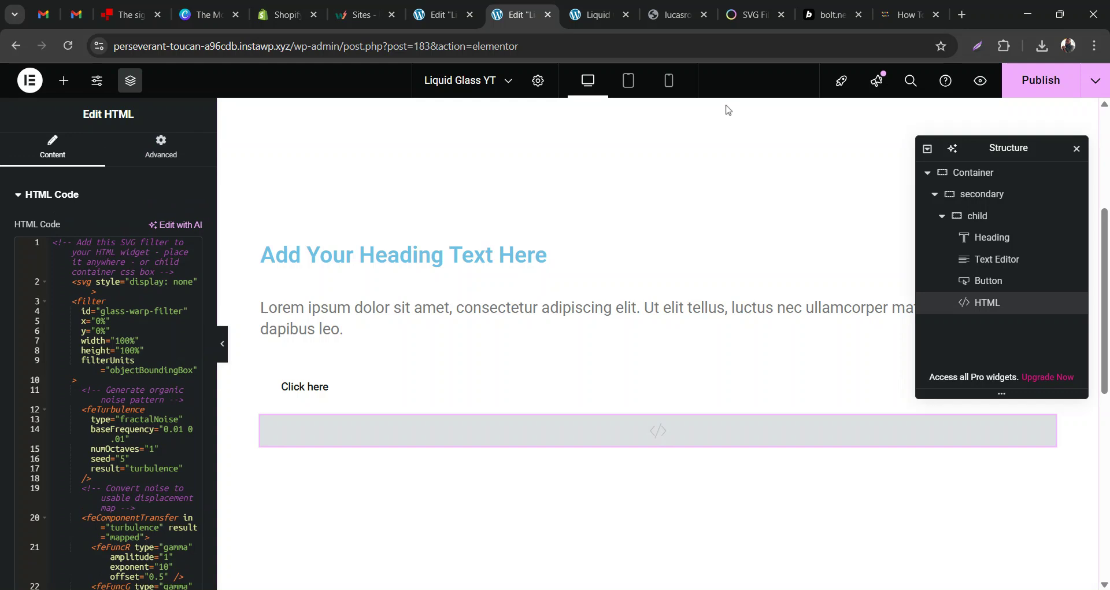
# Examine the filter primitives on the yoksel.github.io SVG Filters page and the developer's GitHub profile, comparing them with the pasted code
pyautogui.click(748, 14)
pyautogui.click(243, 47)
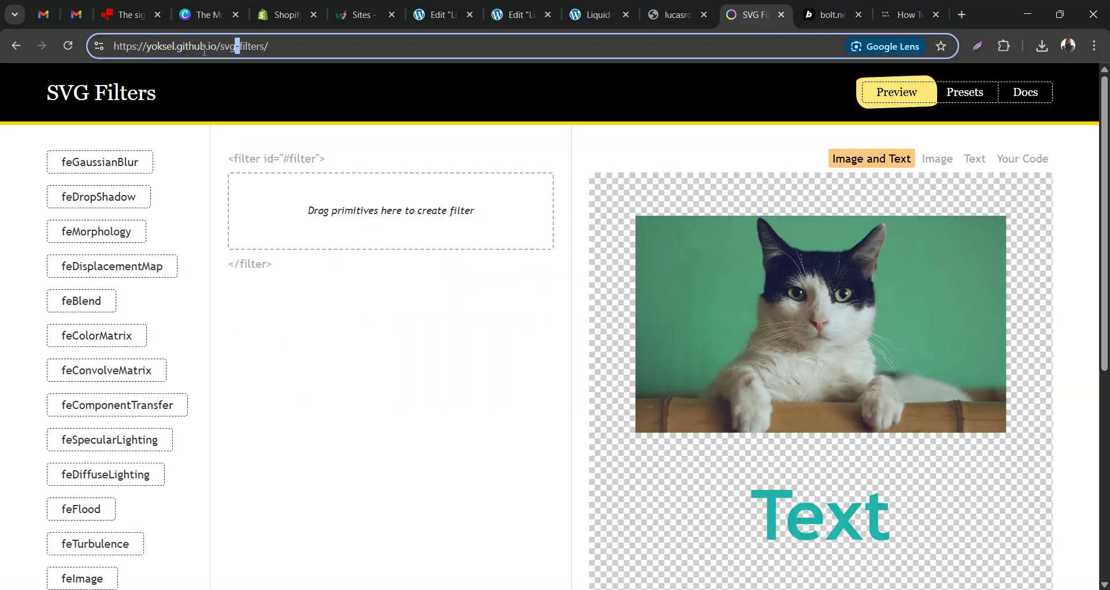
pyautogui.click(421, 165)
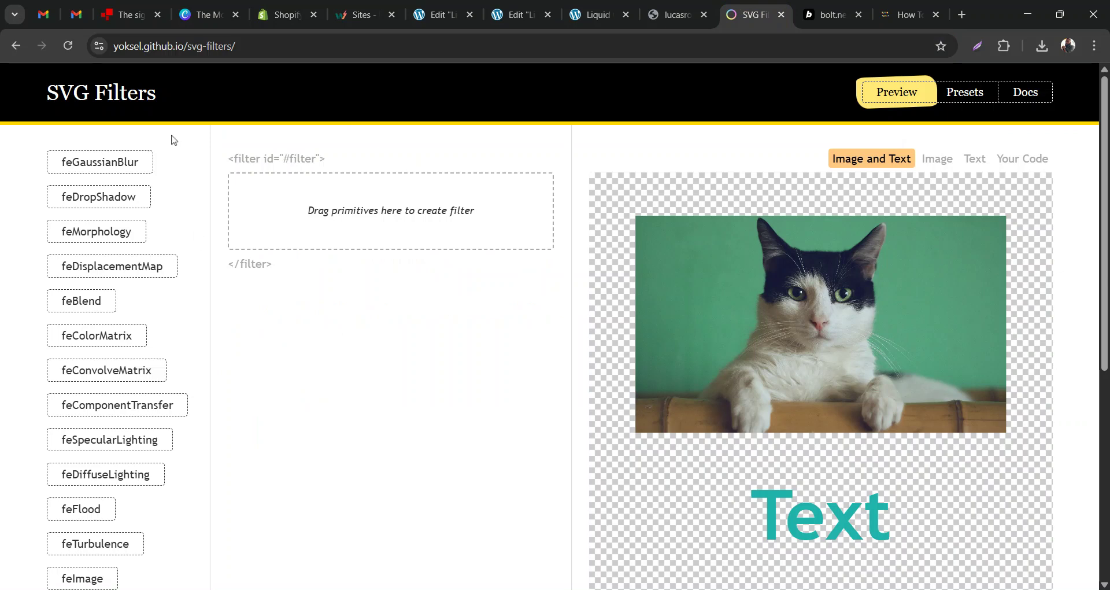
pyautogui.scroll(-1, 107, 169)
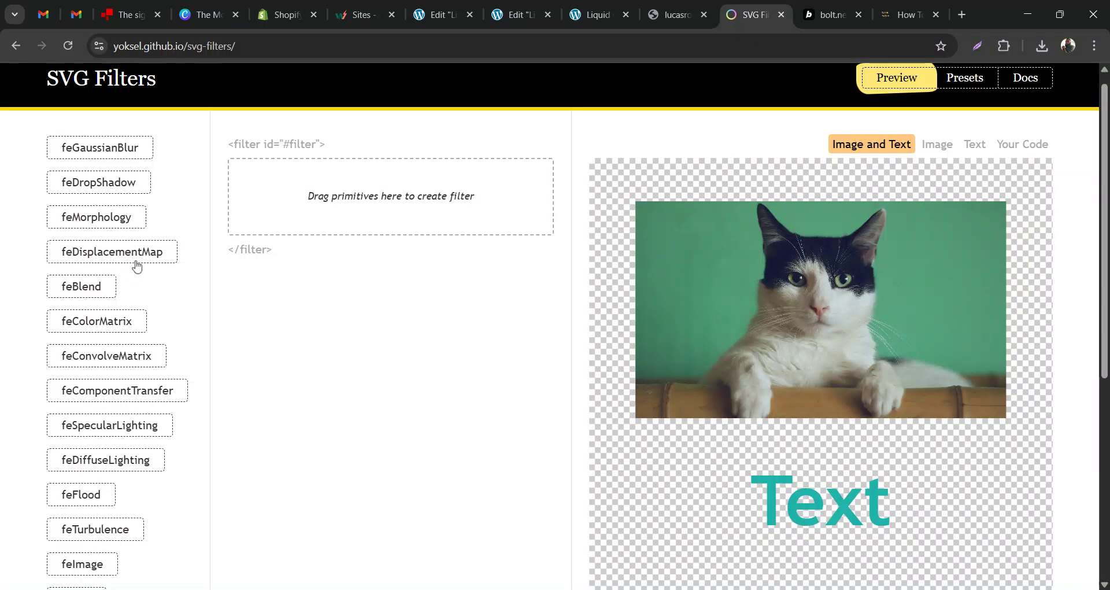
pyautogui.scroll(-1, 162, 277)
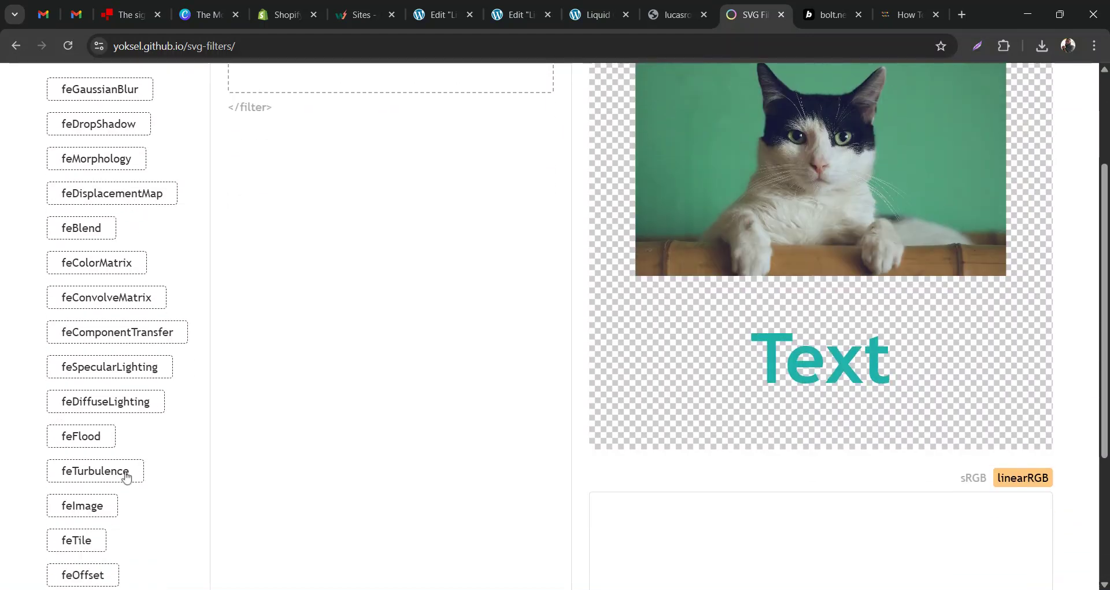
pyautogui.scroll(1, 254, 330)
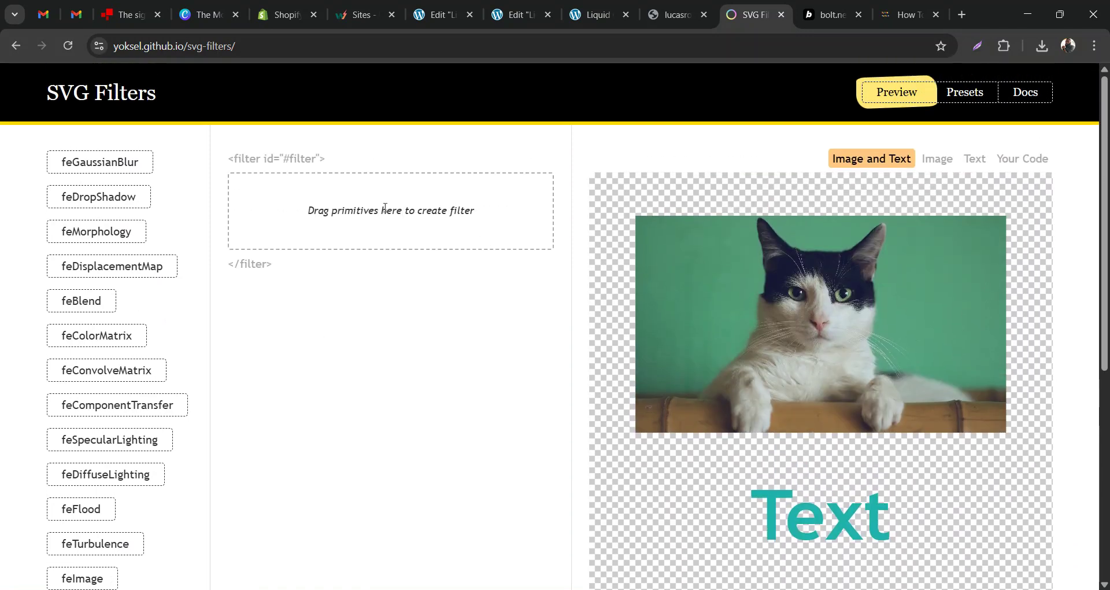
pyautogui.click(661, 17)
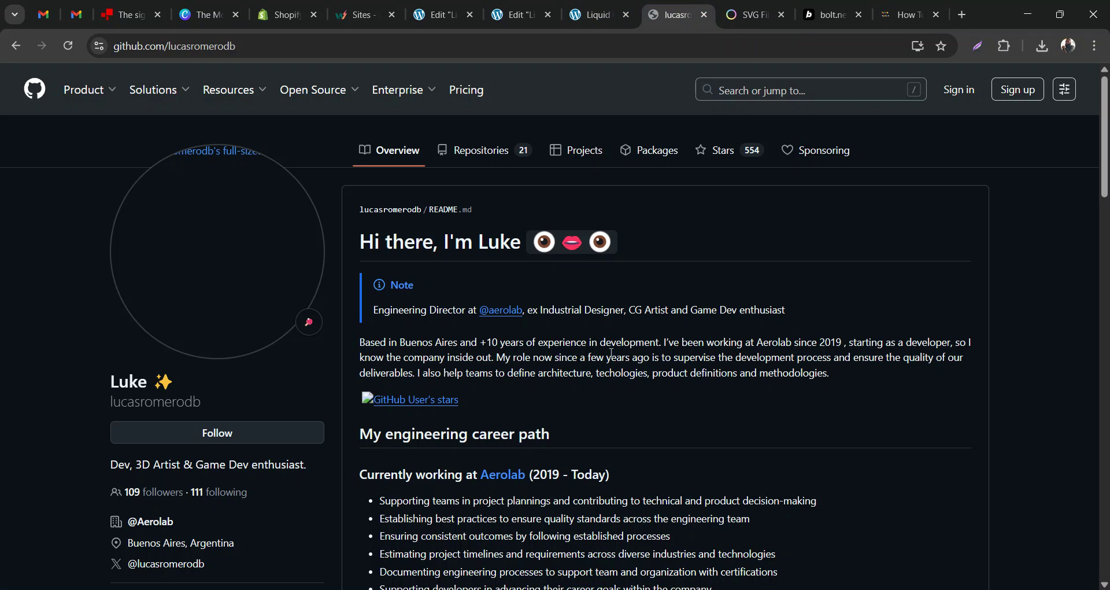
pyautogui.scroll(-1, 611, 352)
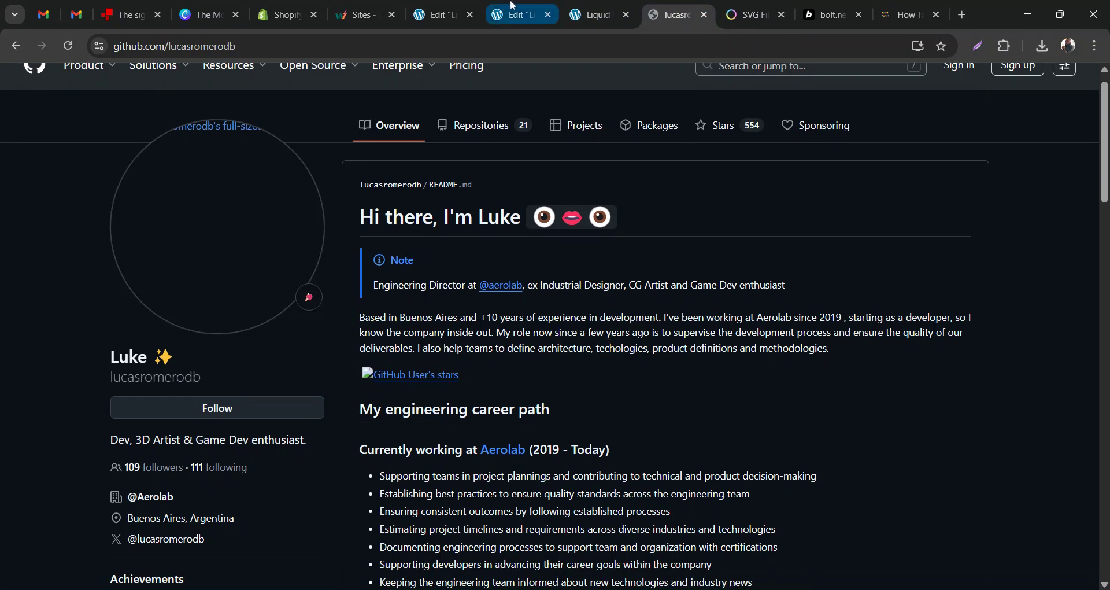
pyautogui.click(513, 6)
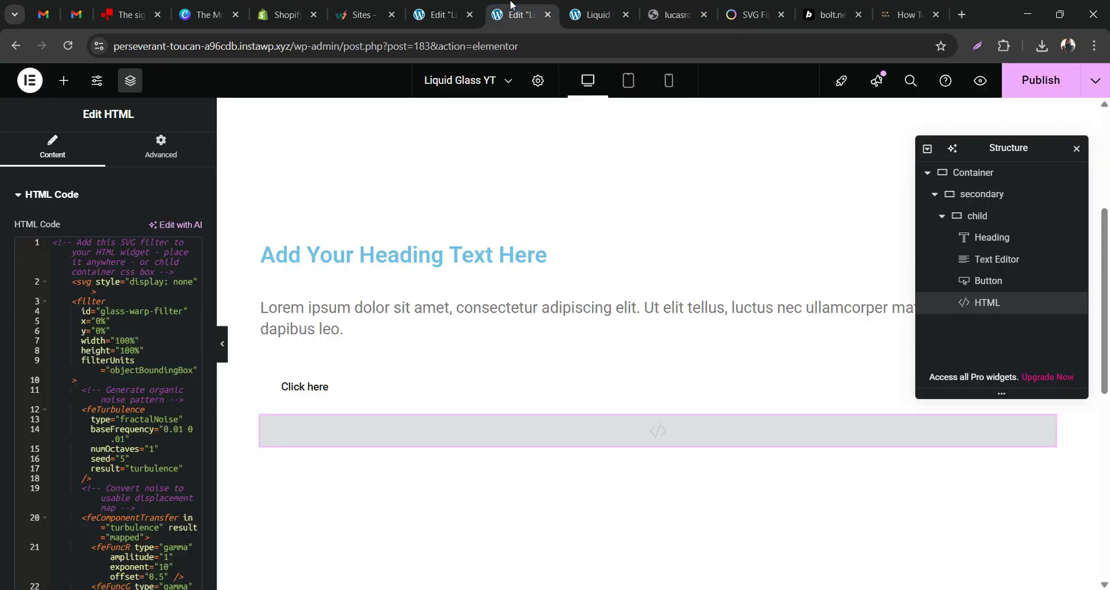
pyautogui.click(151, 340)
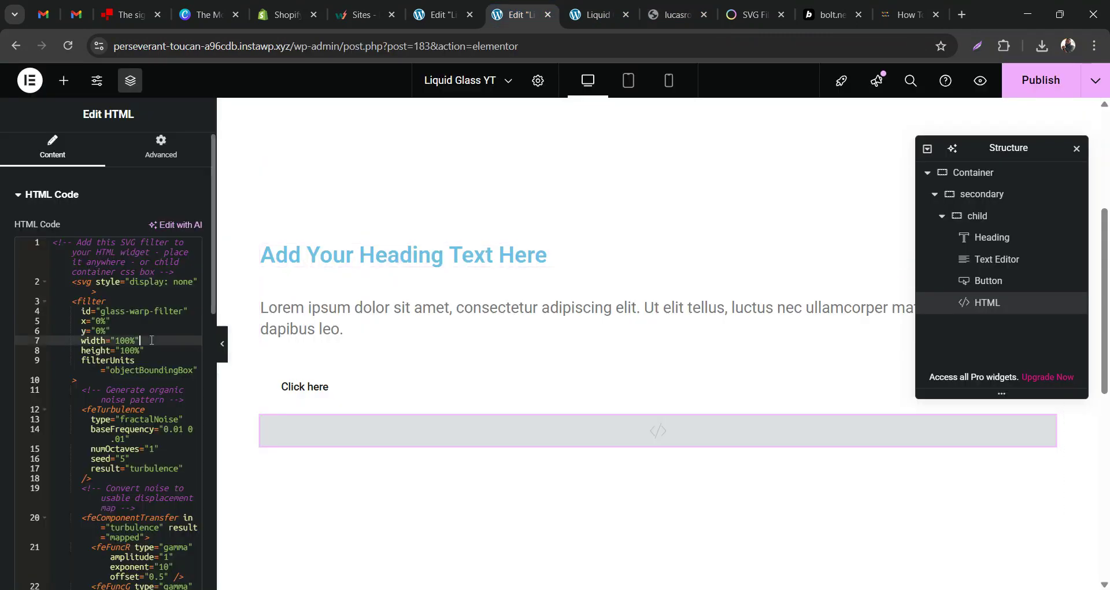
pyautogui.scroll(-6, 151, 340)
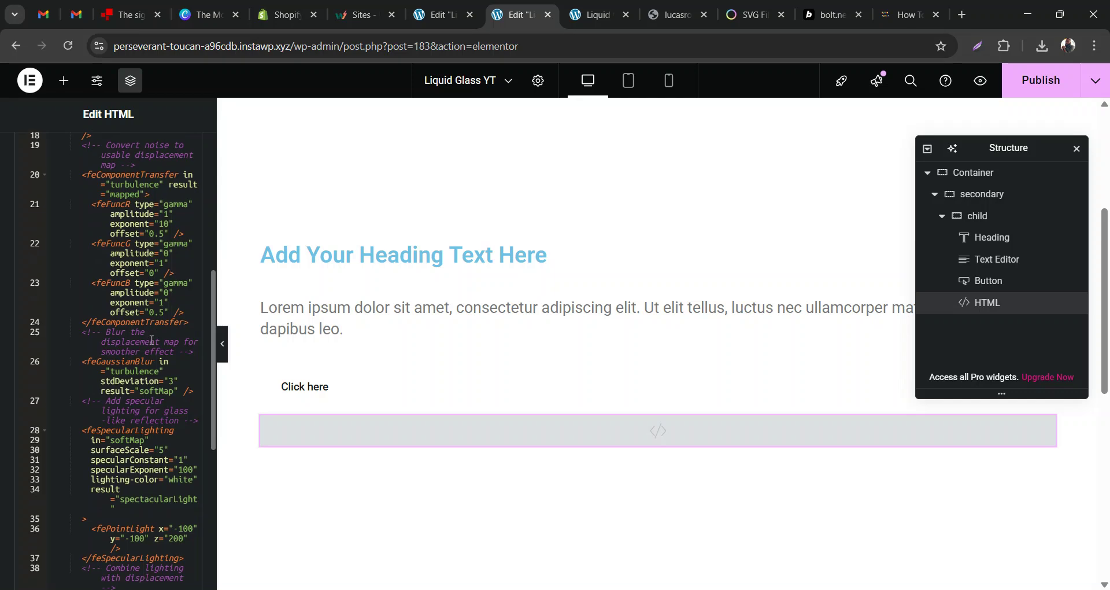
# Copy the complete liquid glass CSS from "Step 2: Apply the CSS Styles" of the cr8vstacks.com article, returning to the Elementor editor
pyautogui.click(56, 84)
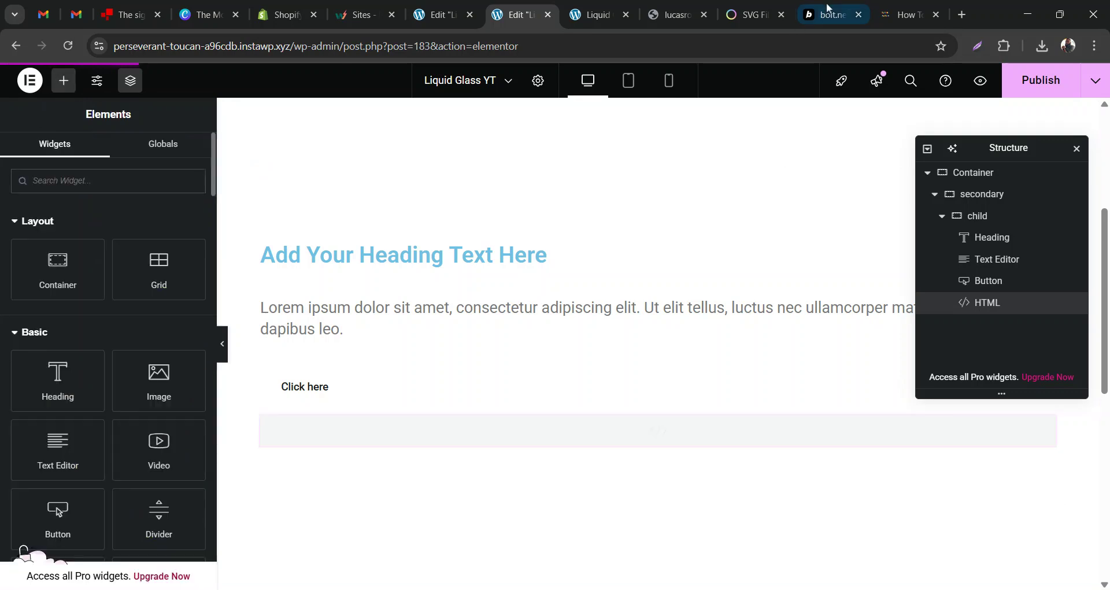
pyautogui.click(908, 14)
pyautogui.scroll(-15, 480, 360)
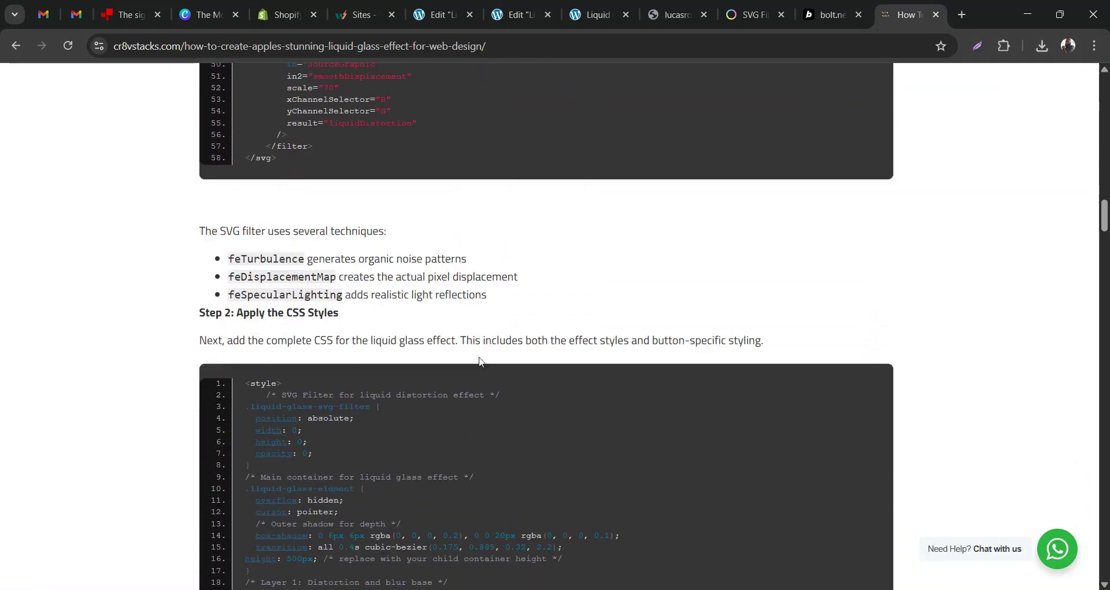
pyautogui.scroll(1, 734, 408)
pyautogui.click(833, 273)
pyautogui.click(515, 16)
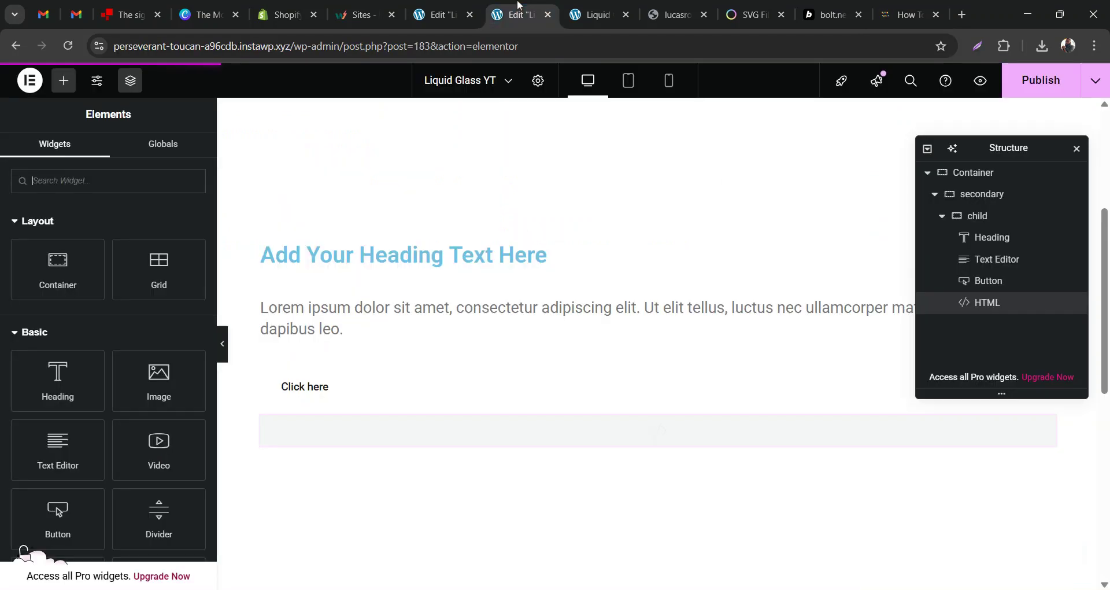
# Add a second HTML widget below the first one in the child container and paste the liquid glass CSS into it
pyautogui.click(96, 178)
pyautogui.write('html')
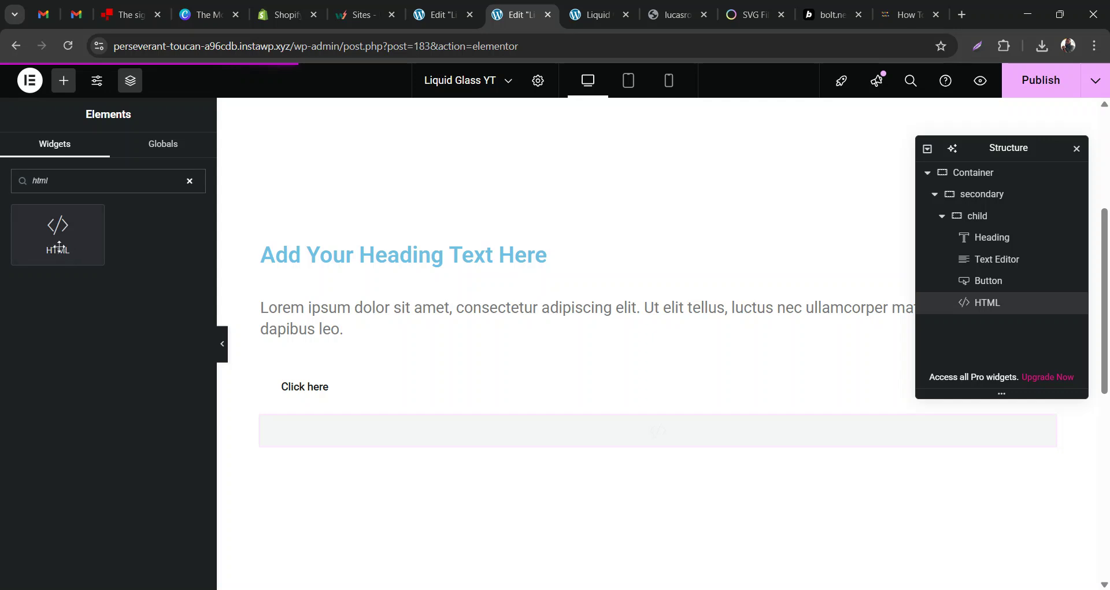
pyautogui.moveTo(58, 245); pyautogui.dragTo(321, 446)
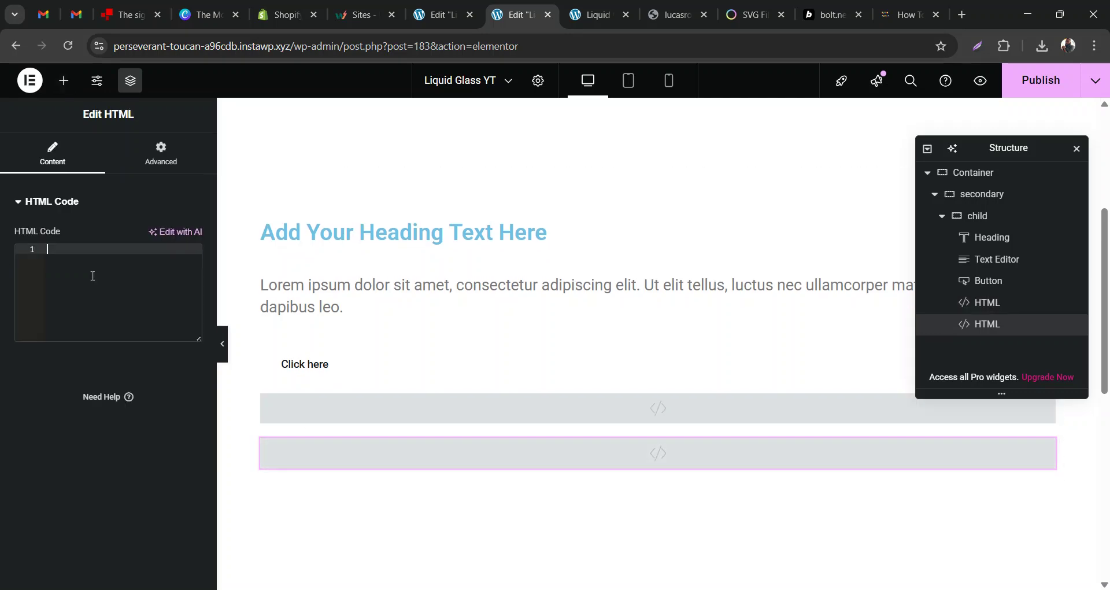
pyautogui.hotkey('ctrl', 'v')
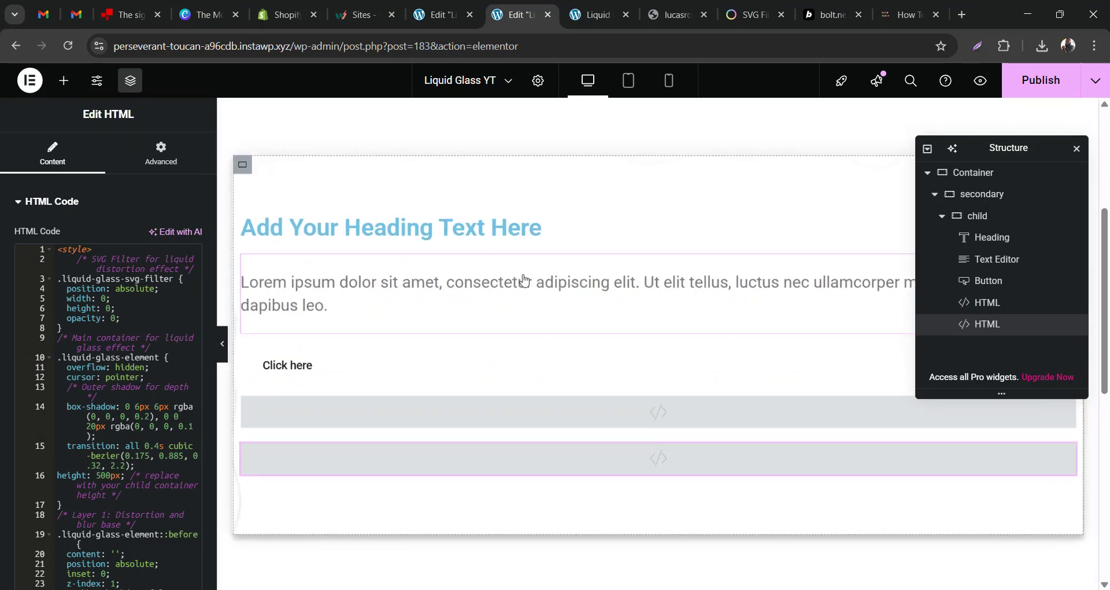
# Rename the outermost container in the page structure as main
pyautogui.scroll(3, 582, 178)
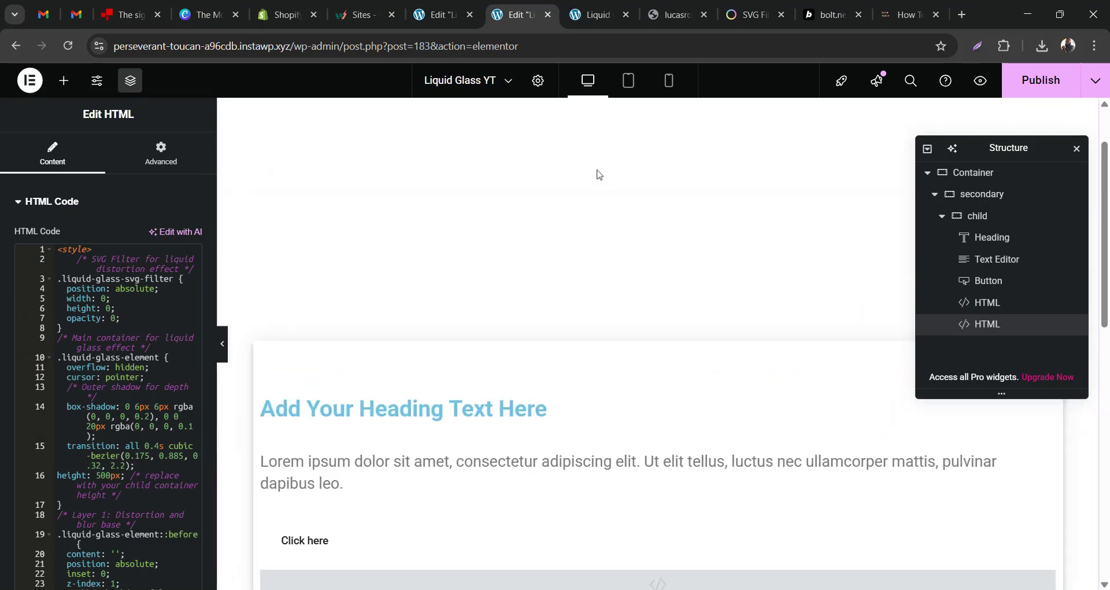
pyautogui.scroll(2, 712, 210)
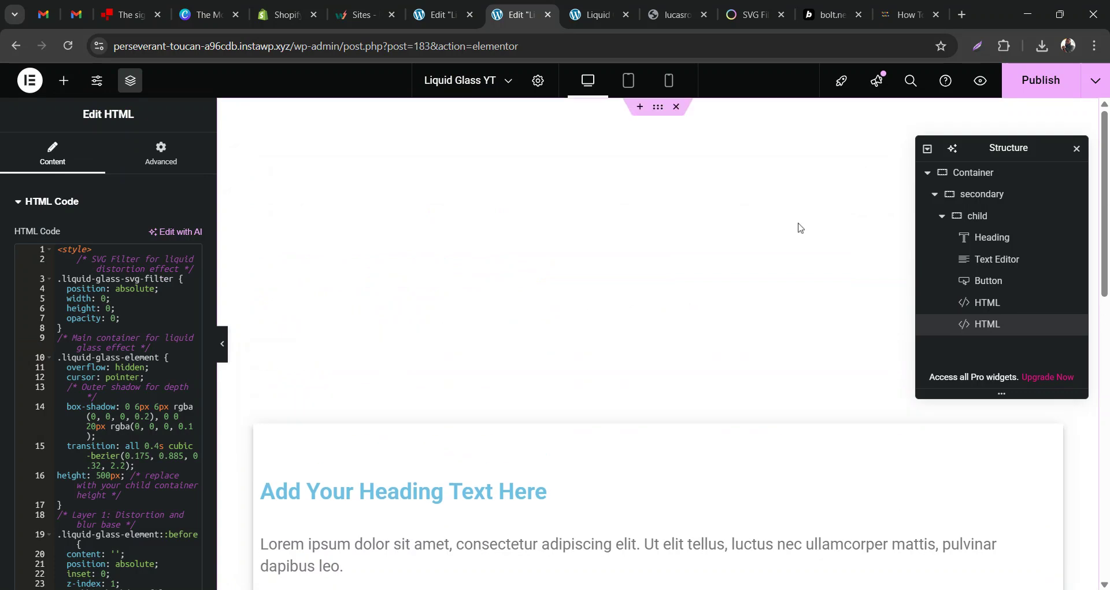
pyautogui.click(972, 174)
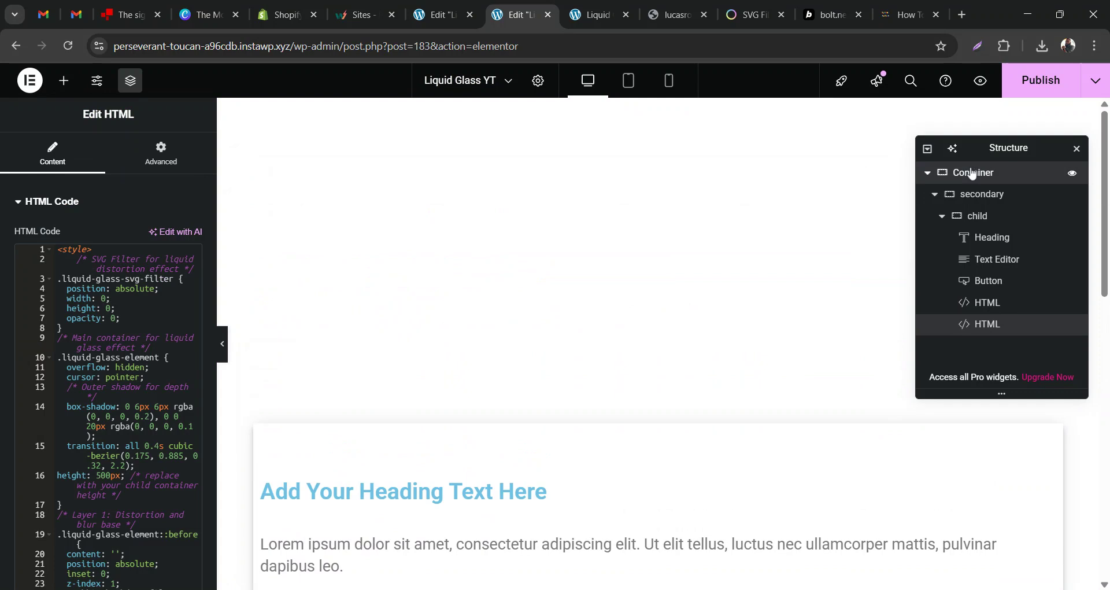
pyautogui.doubleClick(981, 181)
pyautogui.write('ma')
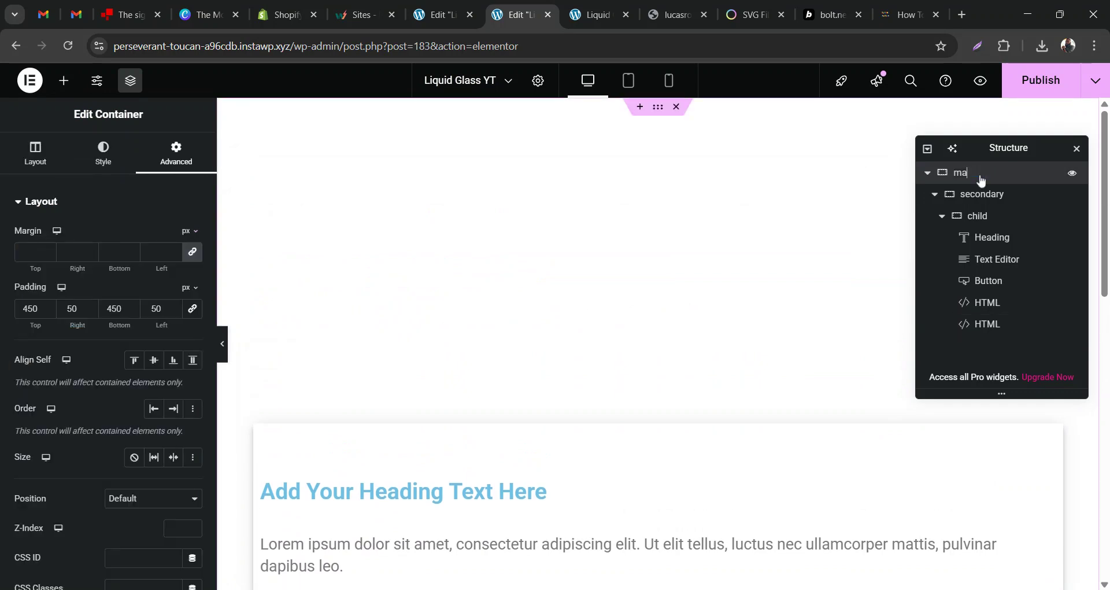
pyautogui.write('in')
pyautogui.press('Return')
# Give the main container a classic background with the dark grey color #383838
pyautogui.click(97, 163)
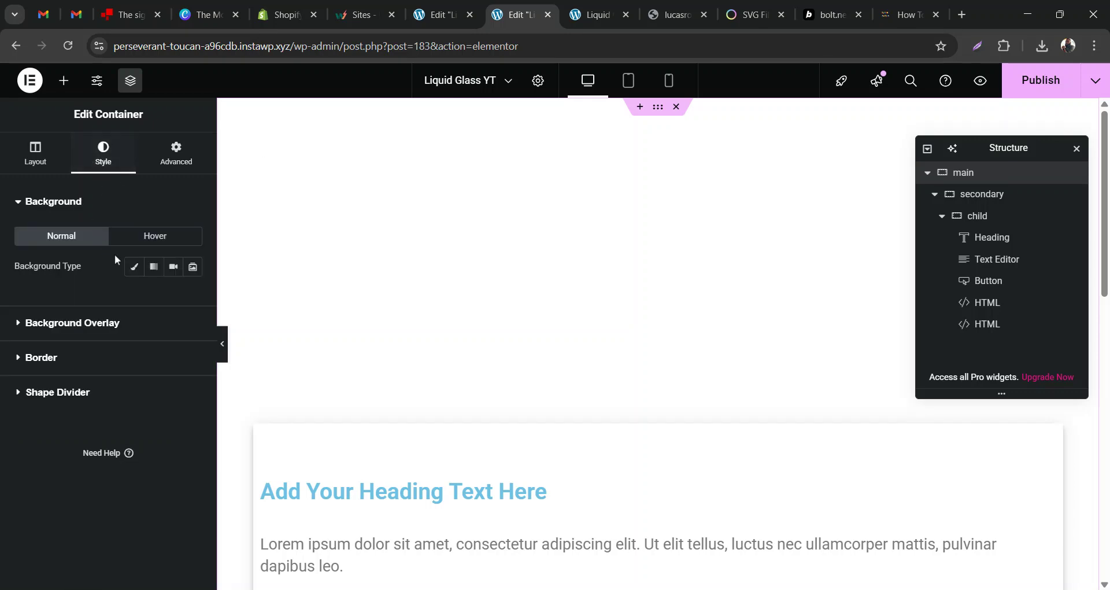
pyautogui.click(134, 268)
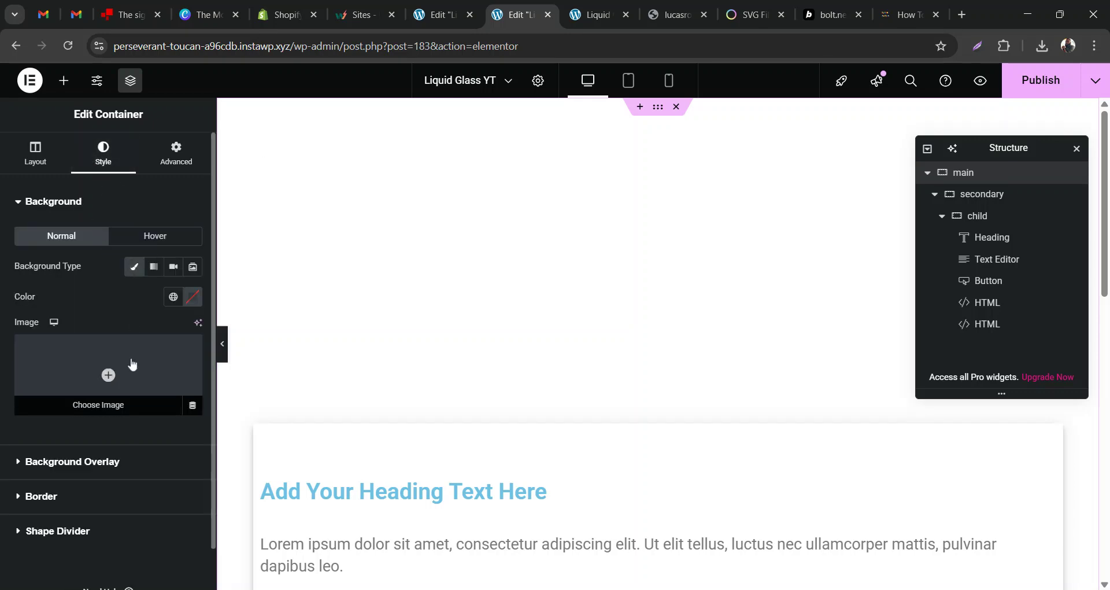
pyautogui.click(192, 297)
pyautogui.moveTo(148, 359); pyautogui.dragTo(106, 439)
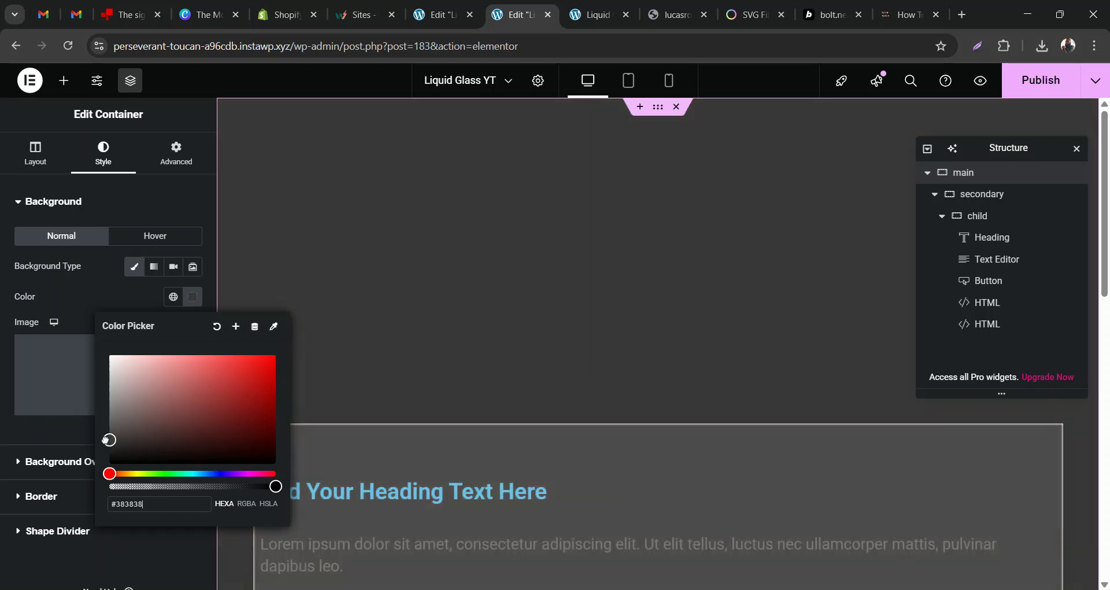
pyautogui.click(113, 283)
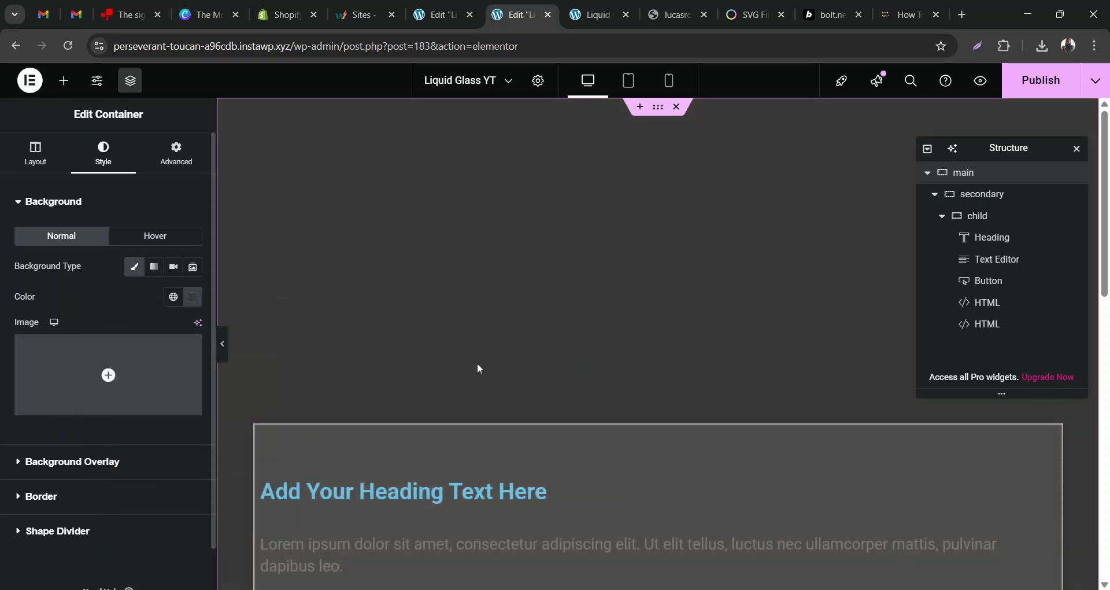
# Clear the background color of the main container
pyautogui.scroll(-7, 477, 363)
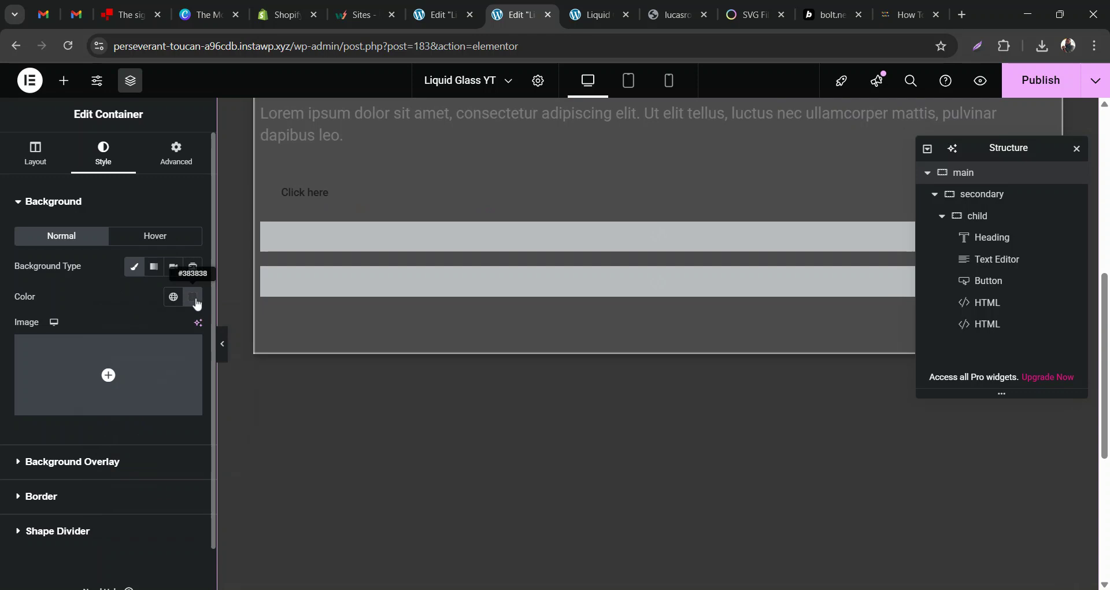
pyautogui.scroll(3, 418, 272)
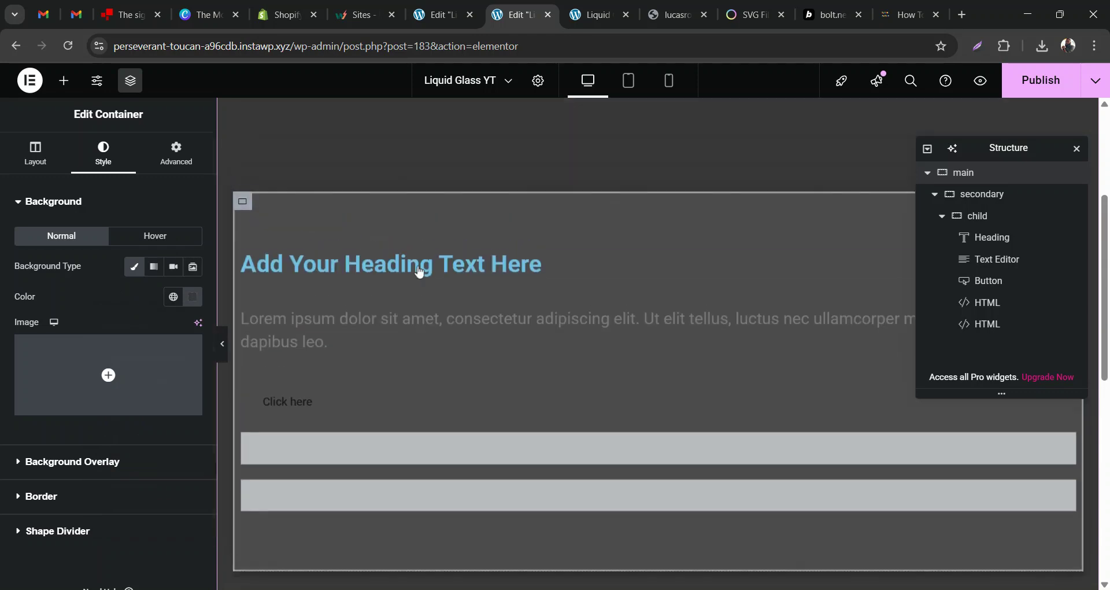
pyautogui.scroll(-1, 419, 271)
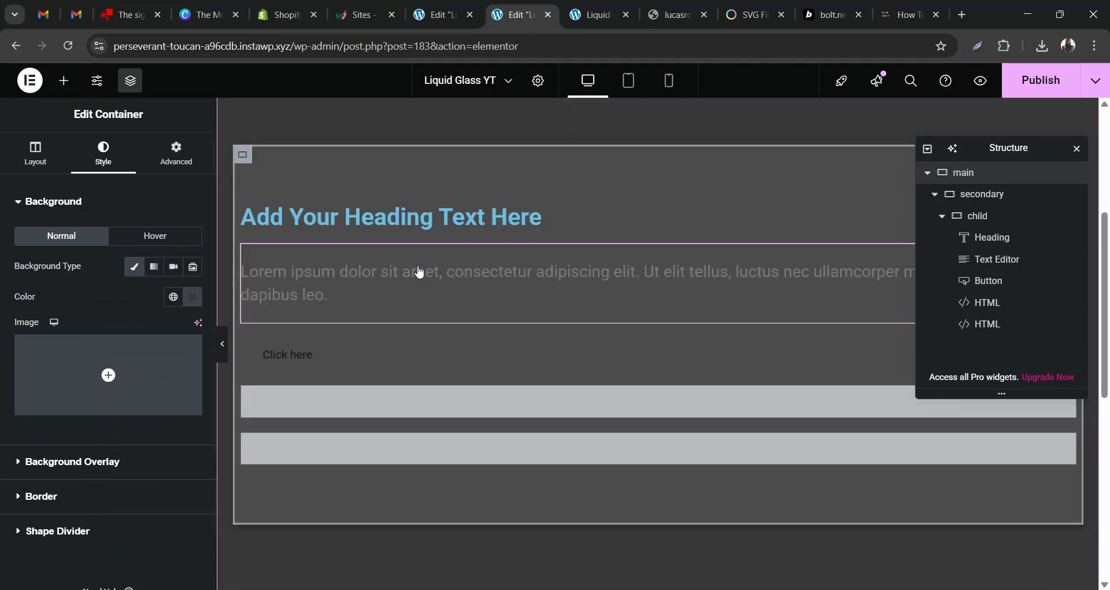
pyautogui.click(194, 299)
pyautogui.click(218, 327)
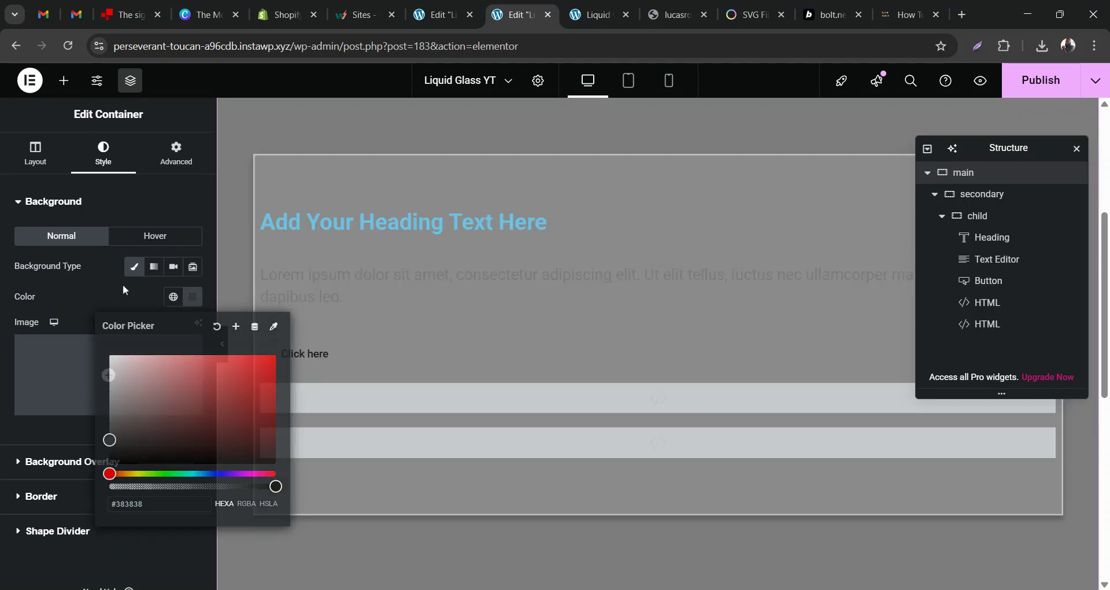
pyautogui.click(123, 283)
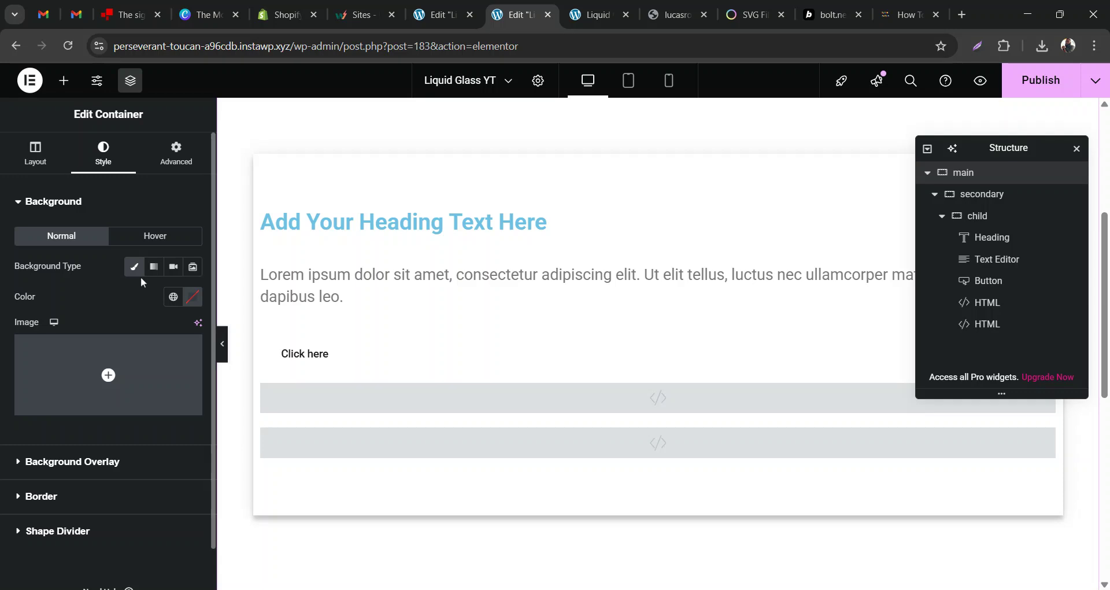
# Insert the mountain photo pexels-stywo-1054218 from the media library as the main container's background image
pyautogui.click(139, 347)
pyautogui.click(235, 260)
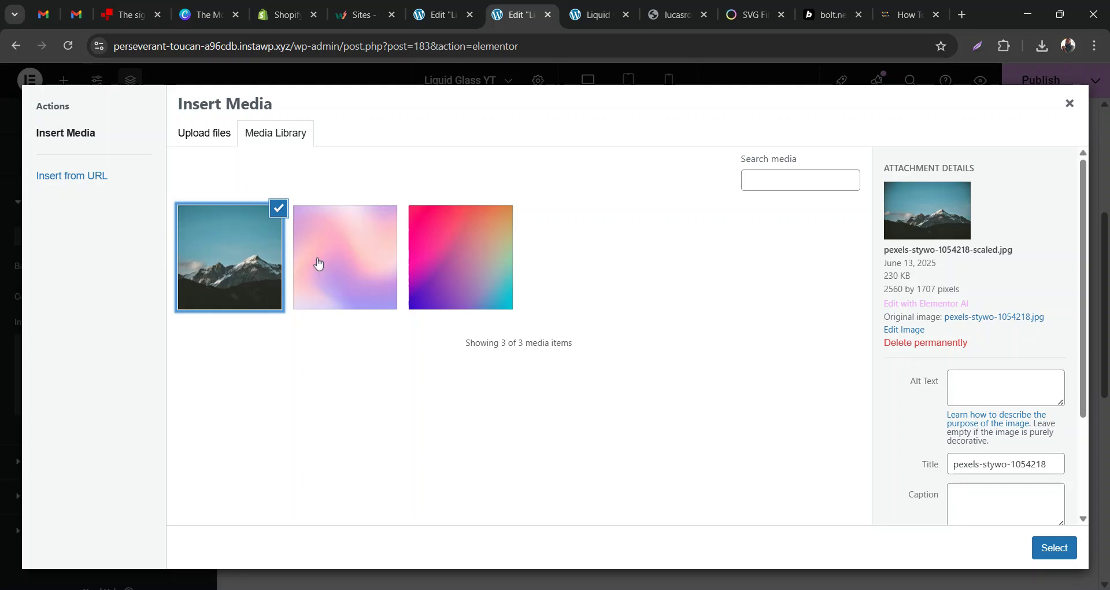
pyautogui.click(366, 258)
pyautogui.click(450, 260)
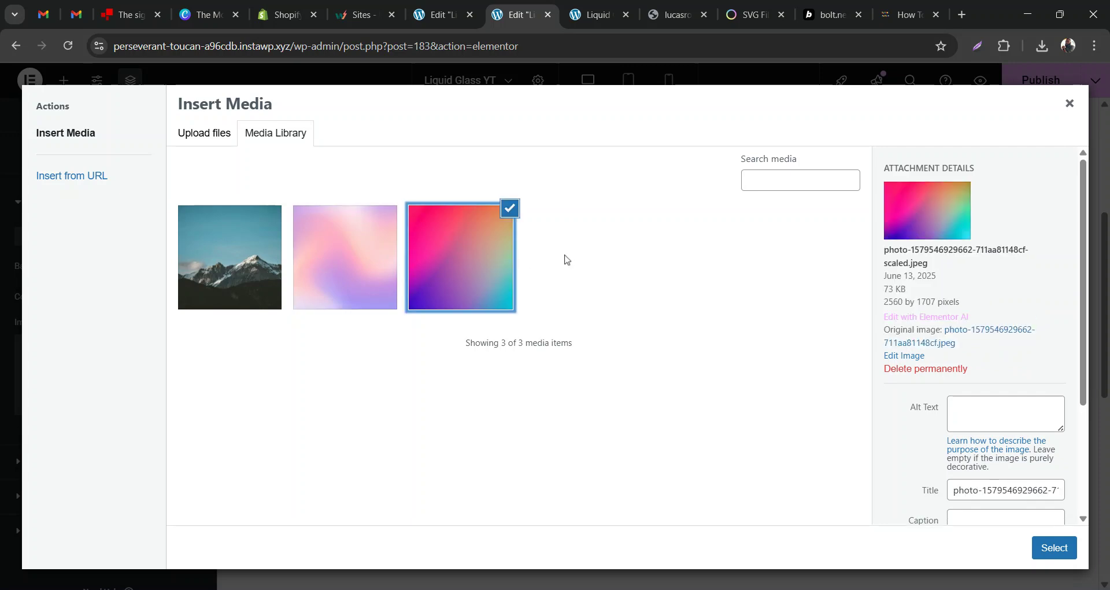
pyautogui.click(383, 247)
pyautogui.click(449, 248)
pyautogui.click(339, 255)
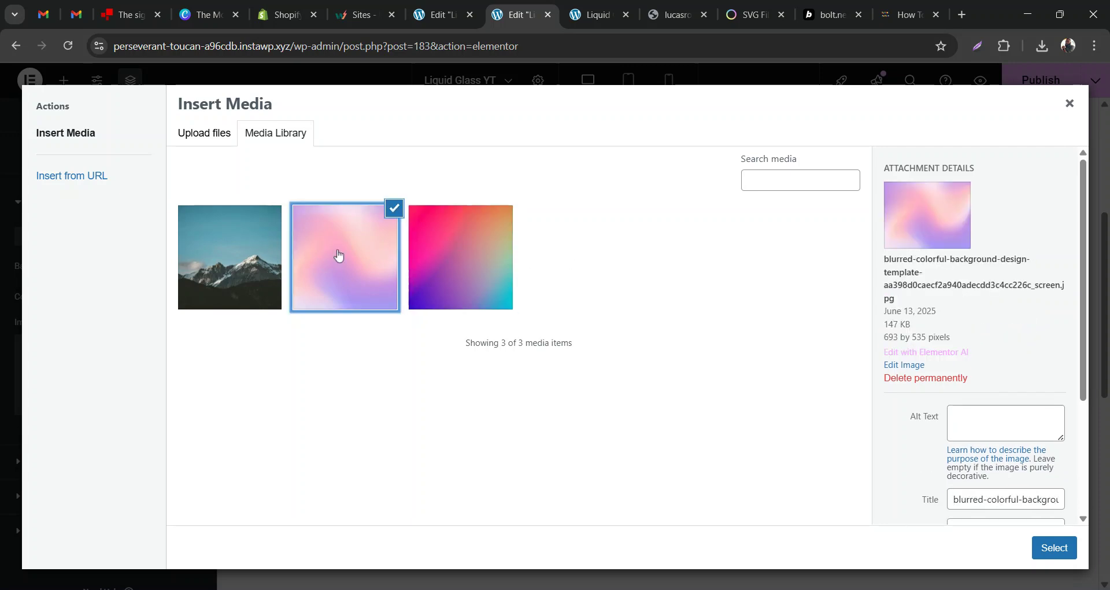
pyautogui.click(236, 261)
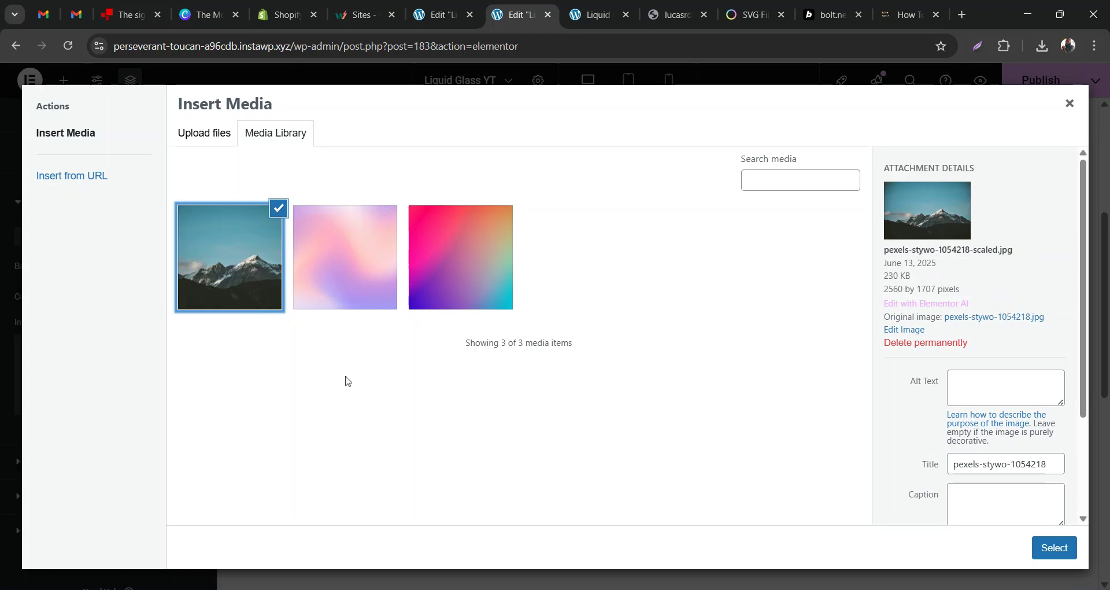
pyautogui.click(1055, 549)
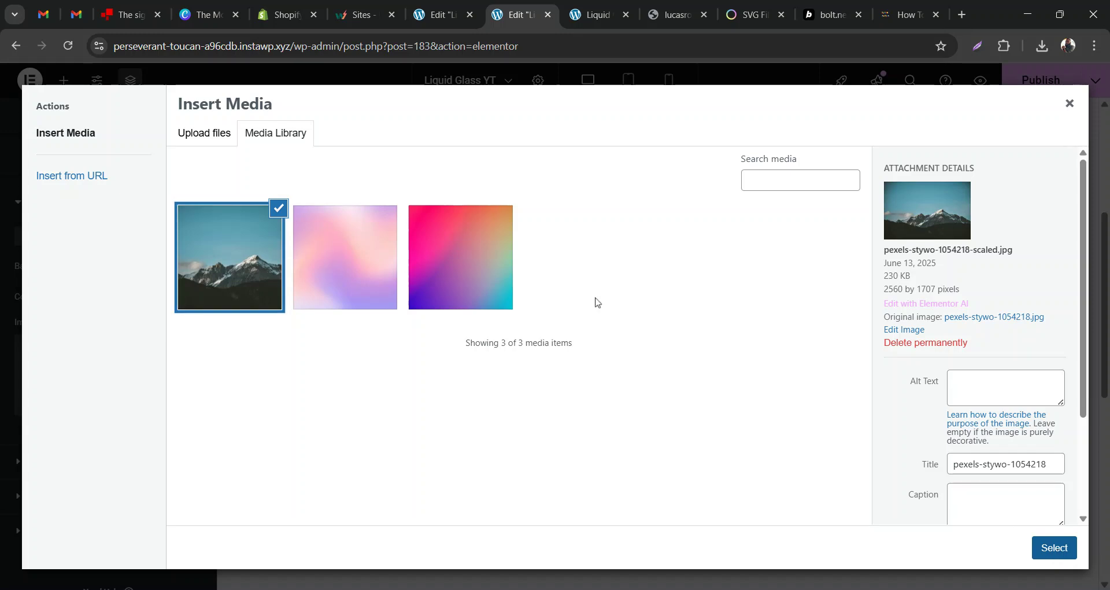
# Set the background image to Cover display size, No-repeat and Fixed attachment
pyautogui.scroll(-5, 151, 384)
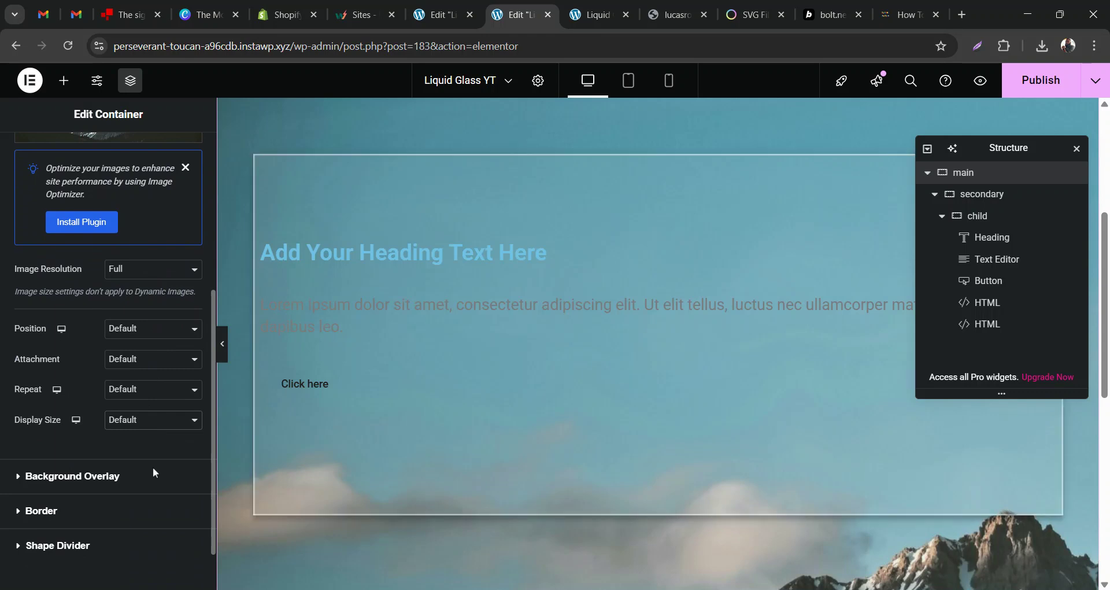
pyautogui.click(131, 473)
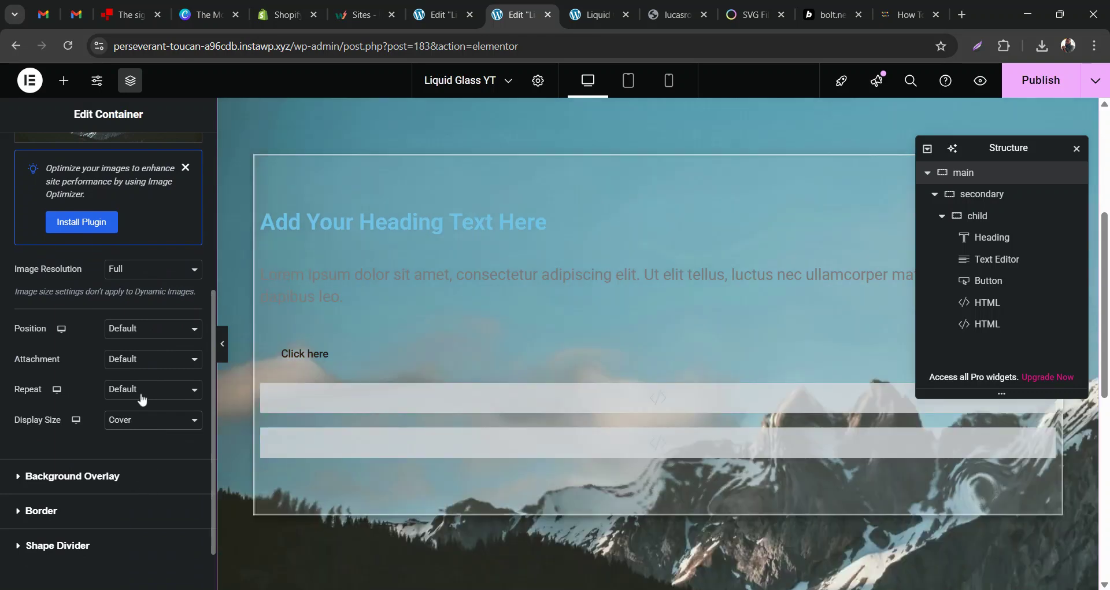
pyautogui.click(144, 429)
pyautogui.click(145, 411)
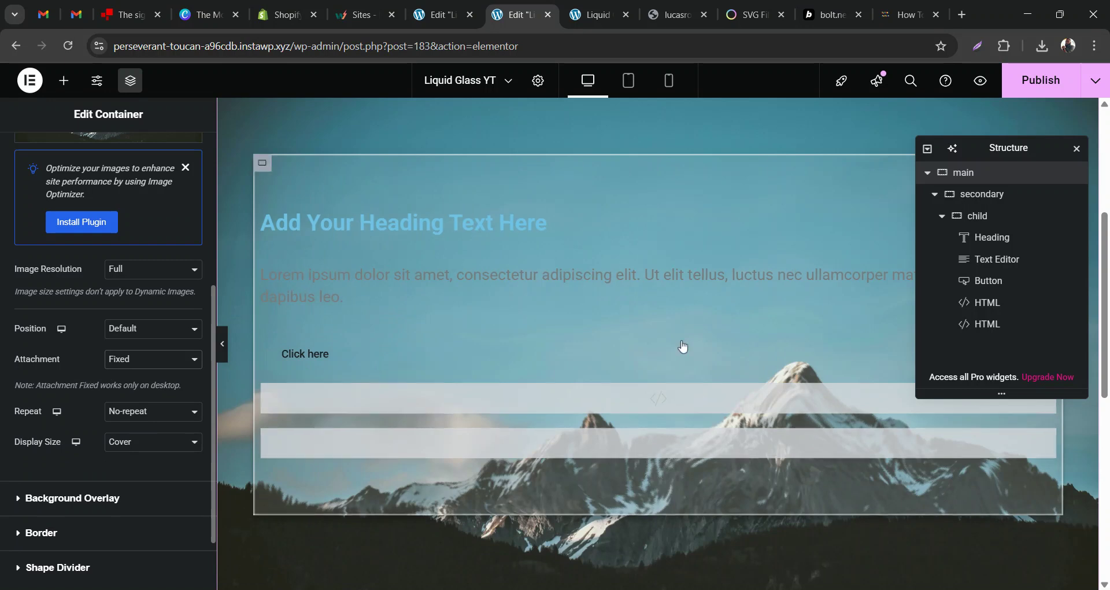
# Examine the glass card over the fixed background in the editor and the page preview, and return to the editor
pyautogui.scroll(1, 682, 346)
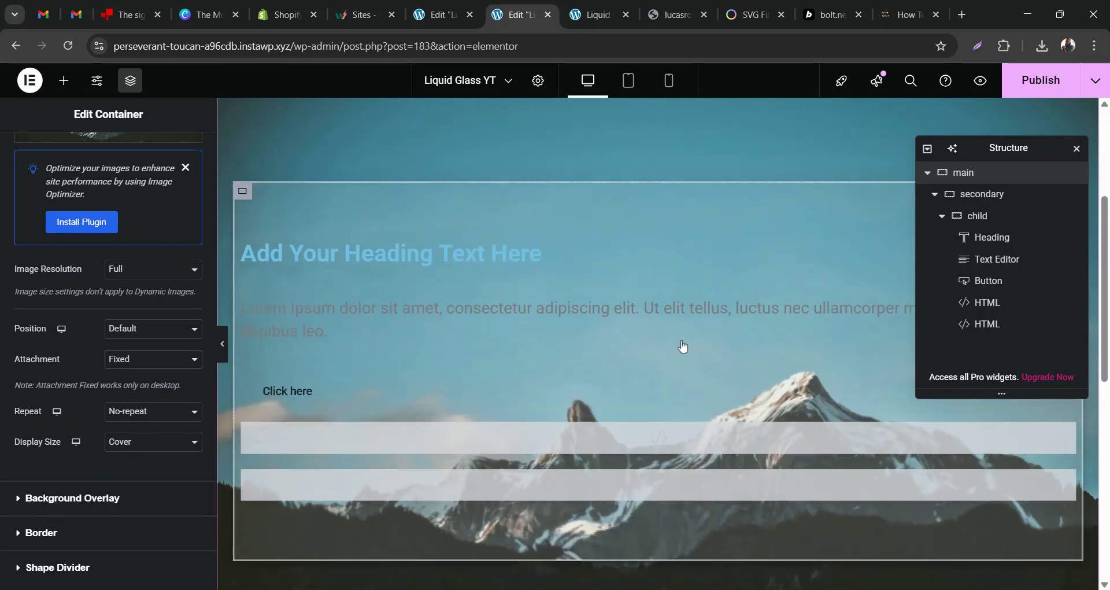
pyautogui.scroll(-1, 682, 346)
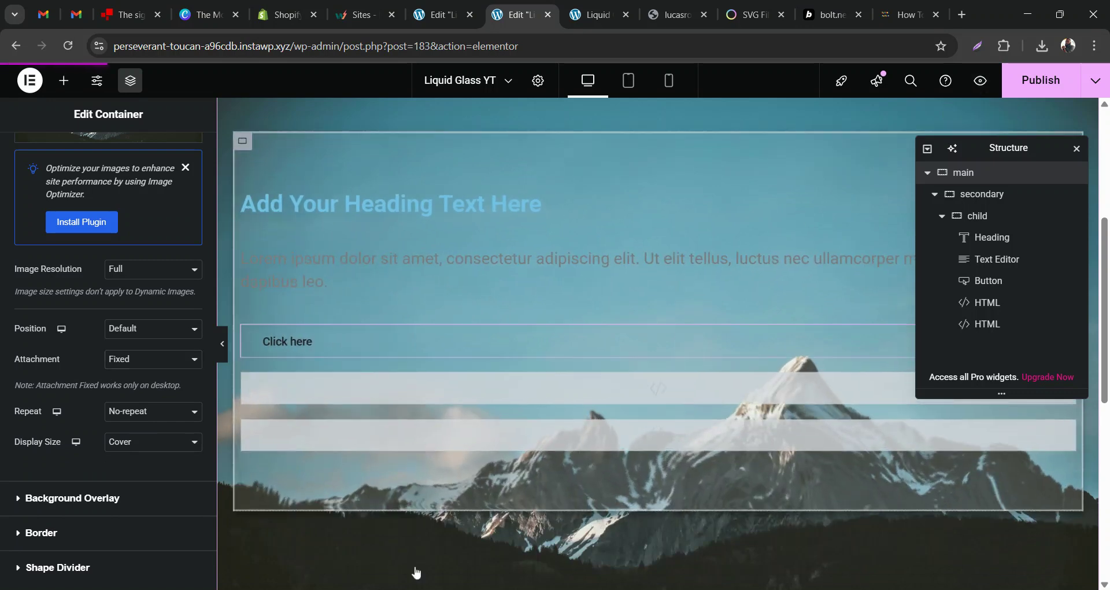
pyautogui.hotkey('ctrl', 'shift', 'p')
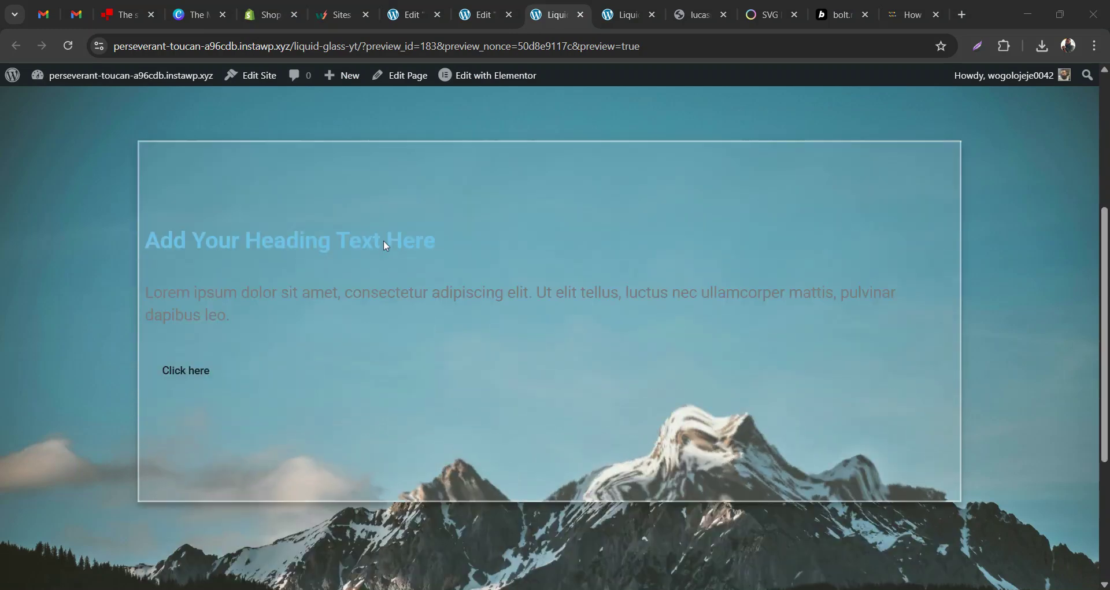
pyautogui.scroll(2, 383, 240)
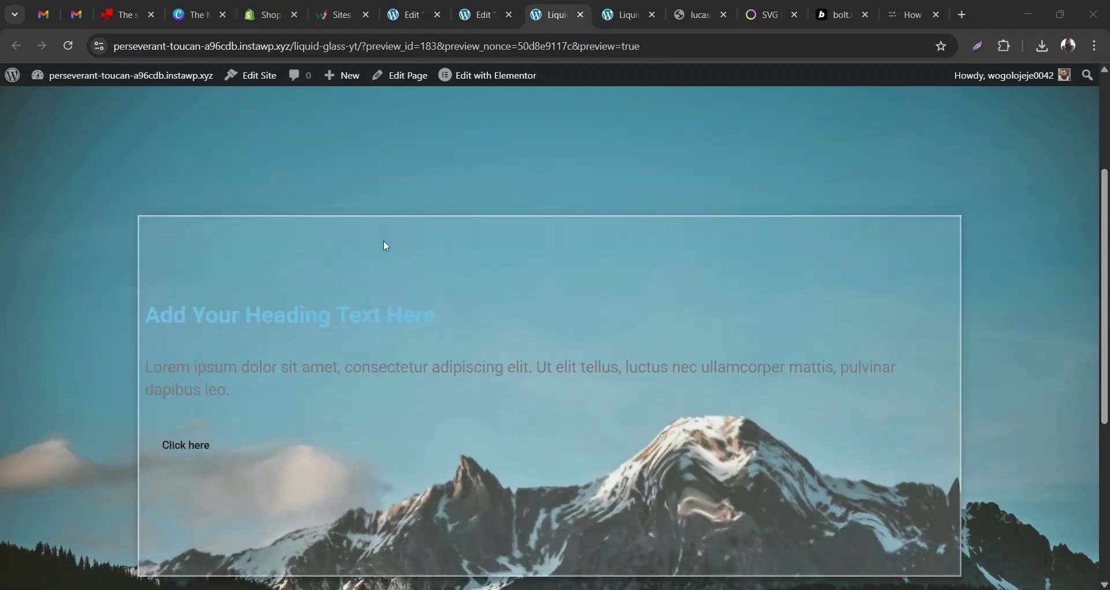
pyautogui.click(480, 26)
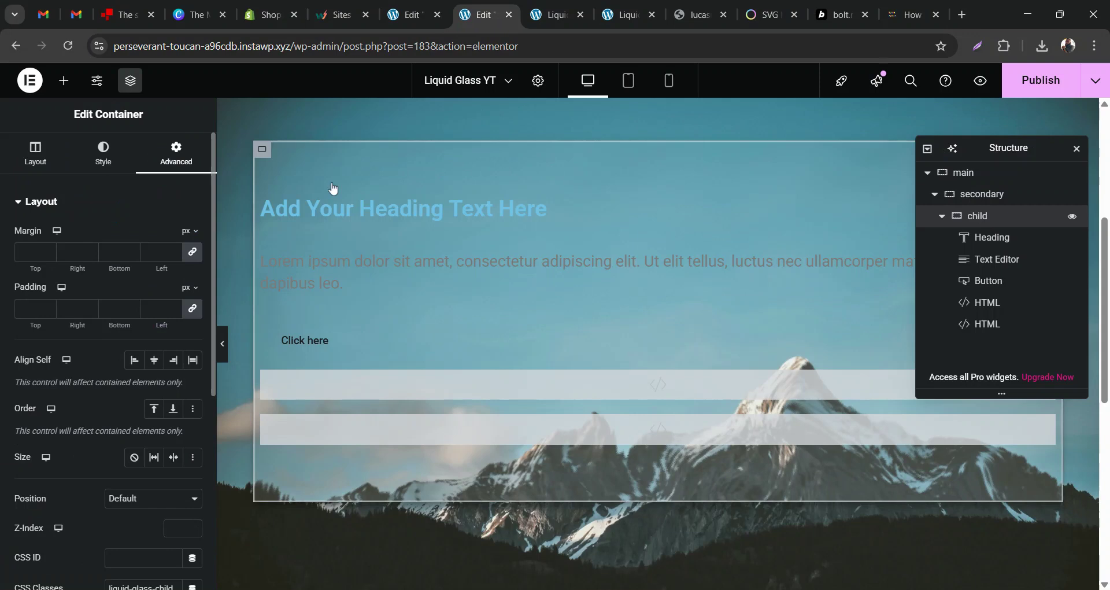
# Set the child container's border radius to 16 px on all corners
pyautogui.click(103, 153)
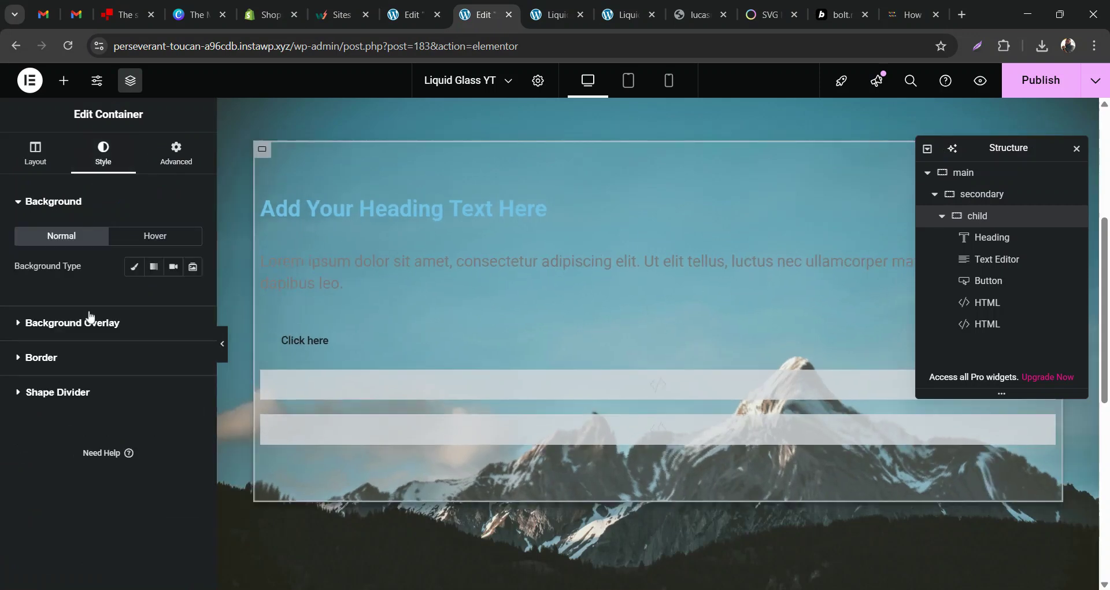
pyautogui.click(66, 361)
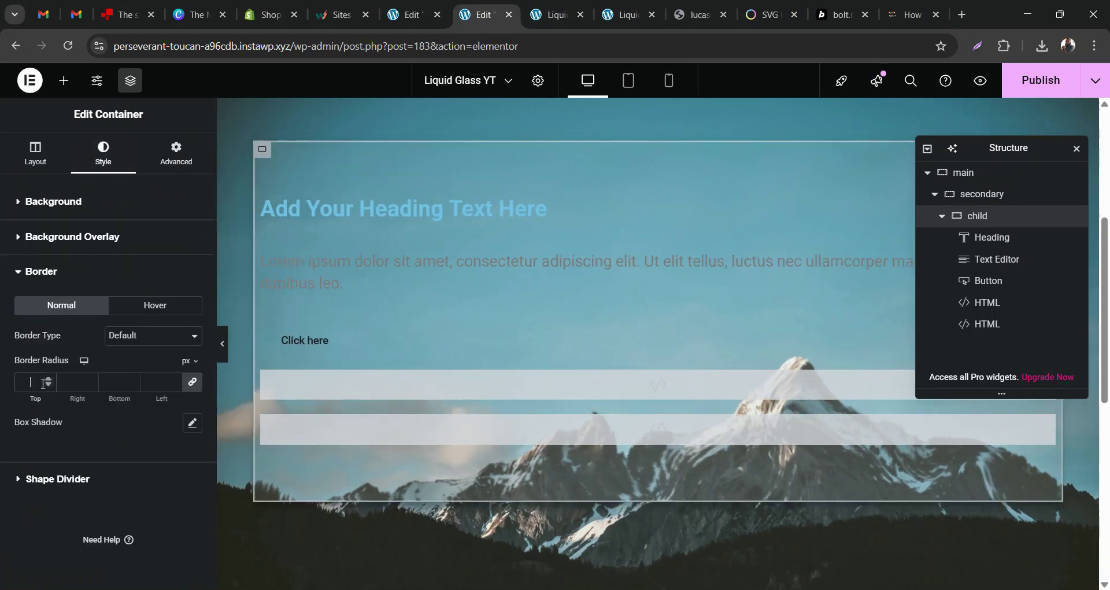
pyautogui.write('16')
# Try the translucent light blue #93ACDD1A as the child container's classic background and remove that background again
pyautogui.click(53, 212)
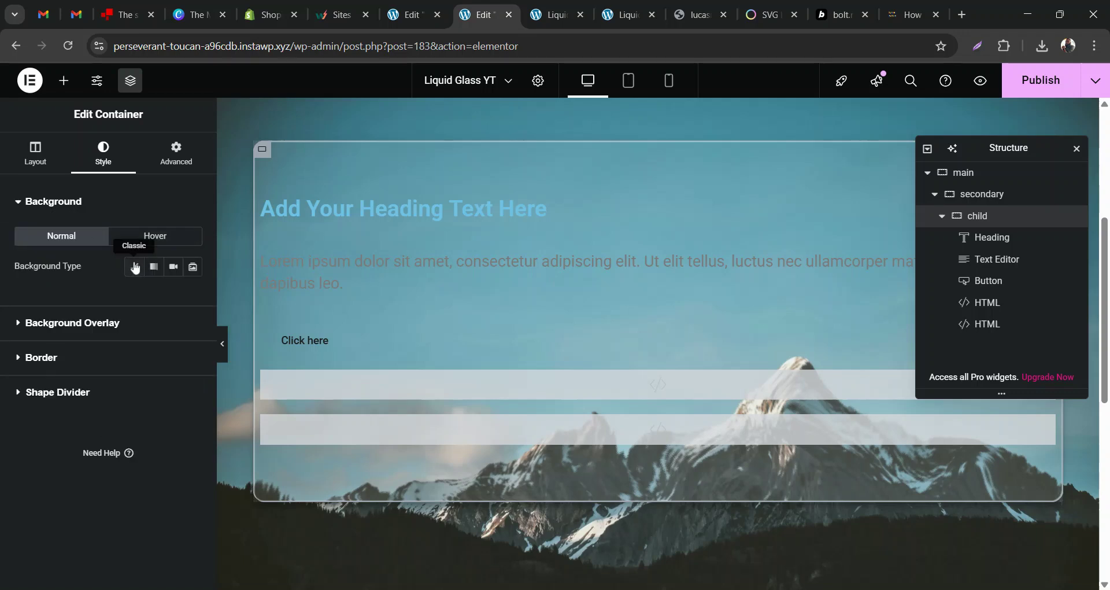
pyautogui.click(135, 266)
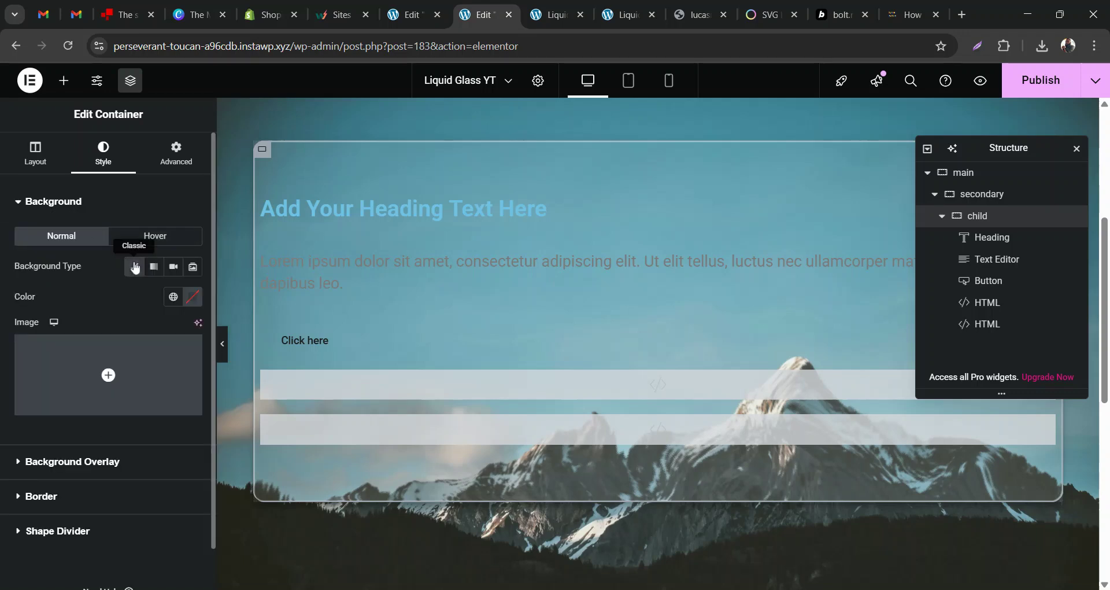
pyautogui.click(192, 296)
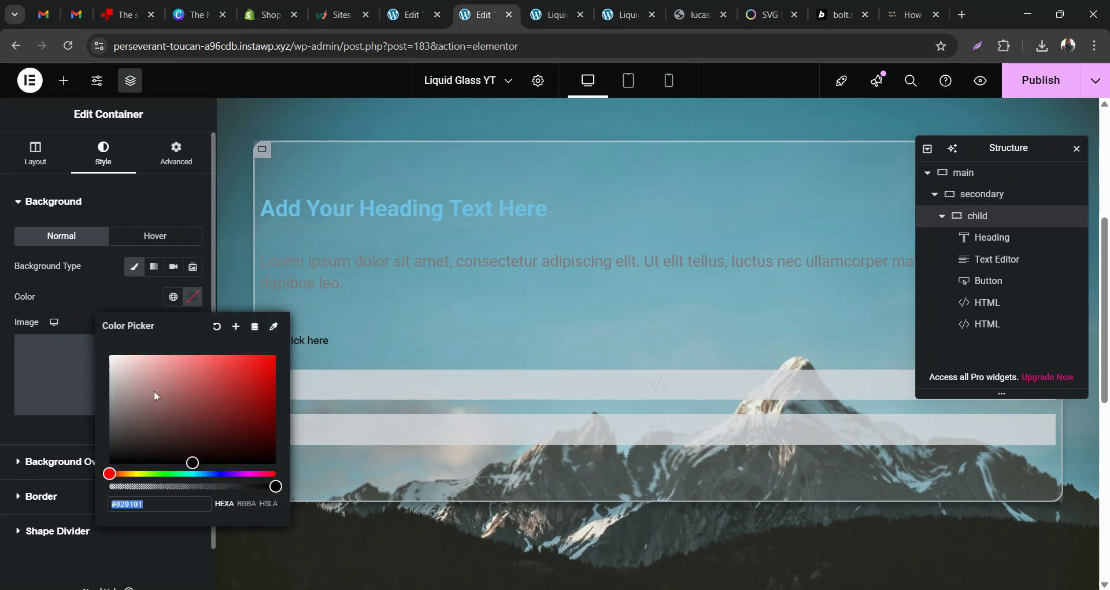
pyautogui.click(211, 473)
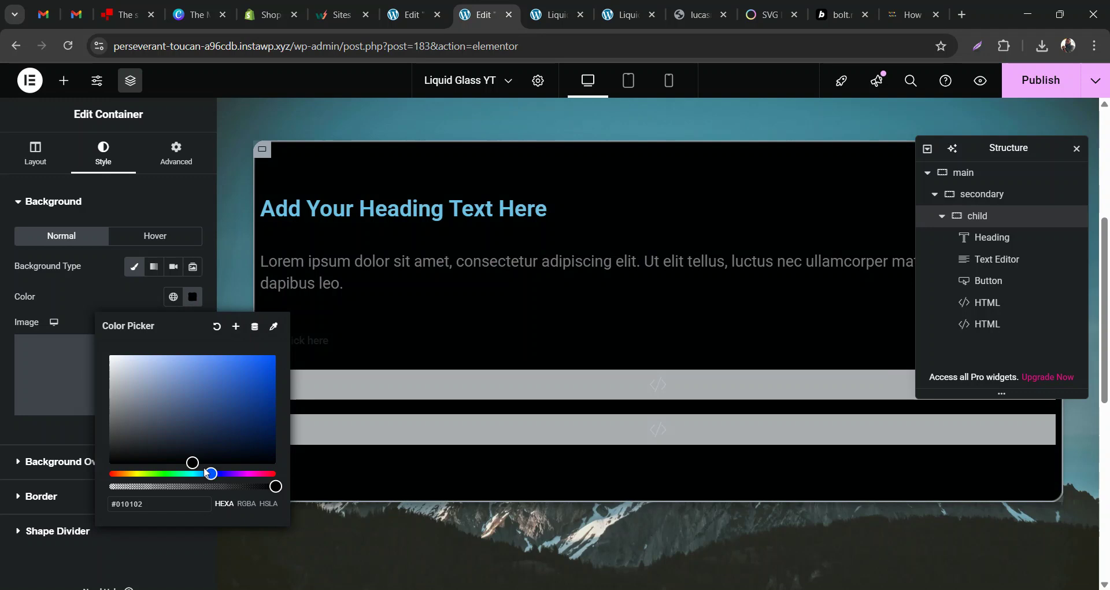
pyautogui.click(164, 369)
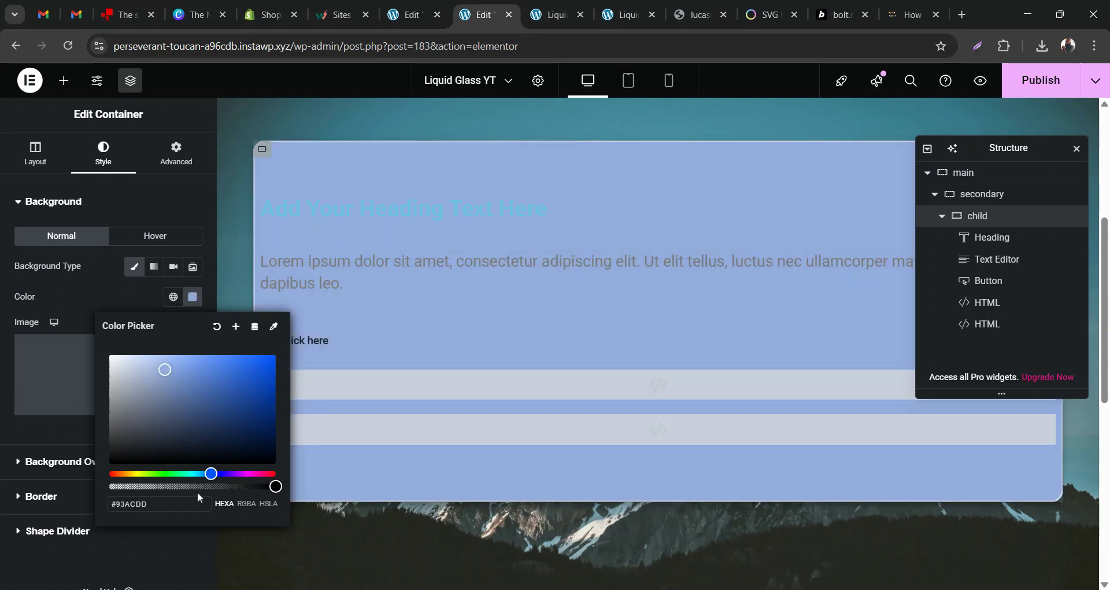
pyautogui.click(191, 486)
pyautogui.moveTo(191, 486); pyautogui.dragTo(126, 486)
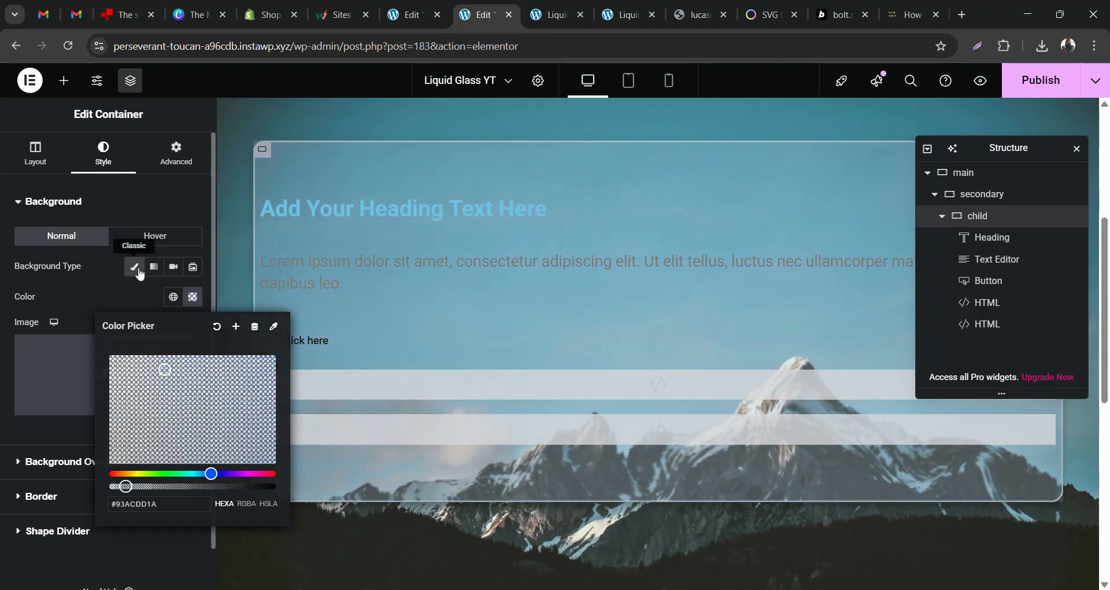
pyautogui.click(137, 269)
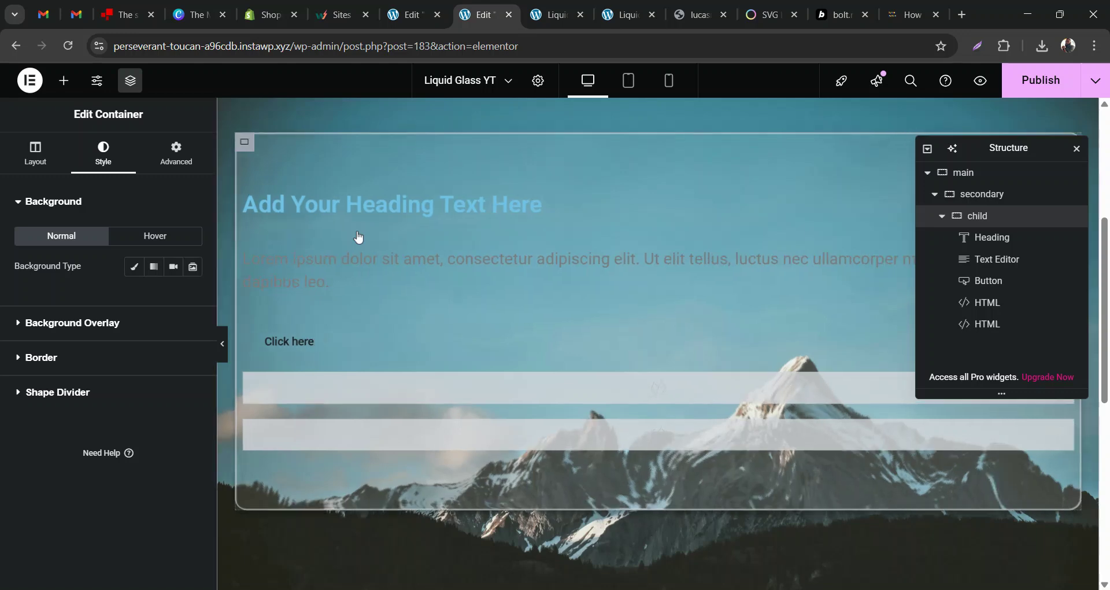
# Set the secondary container's border radius to 16 px on all corners and check the card without the editing panels
pyautogui.click(222, 344)
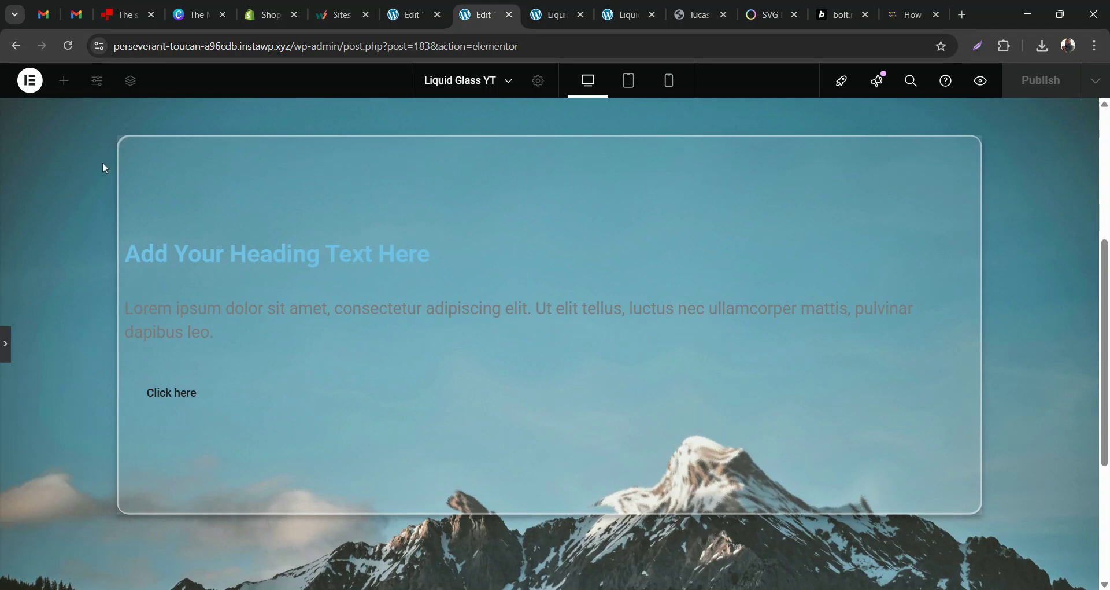
pyautogui.click(8, 357)
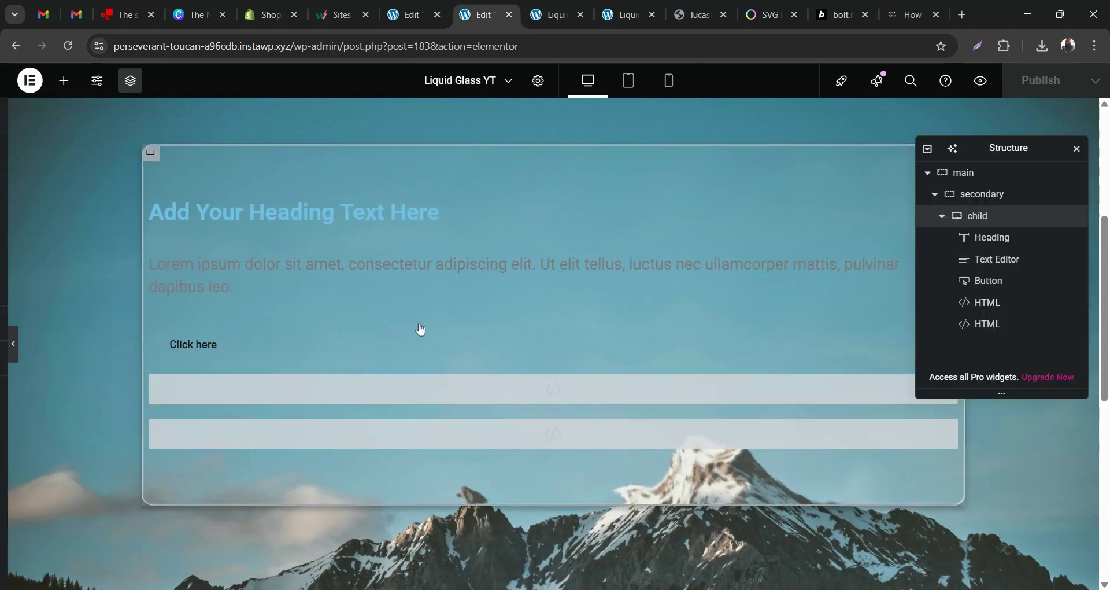
pyautogui.click(421, 329)
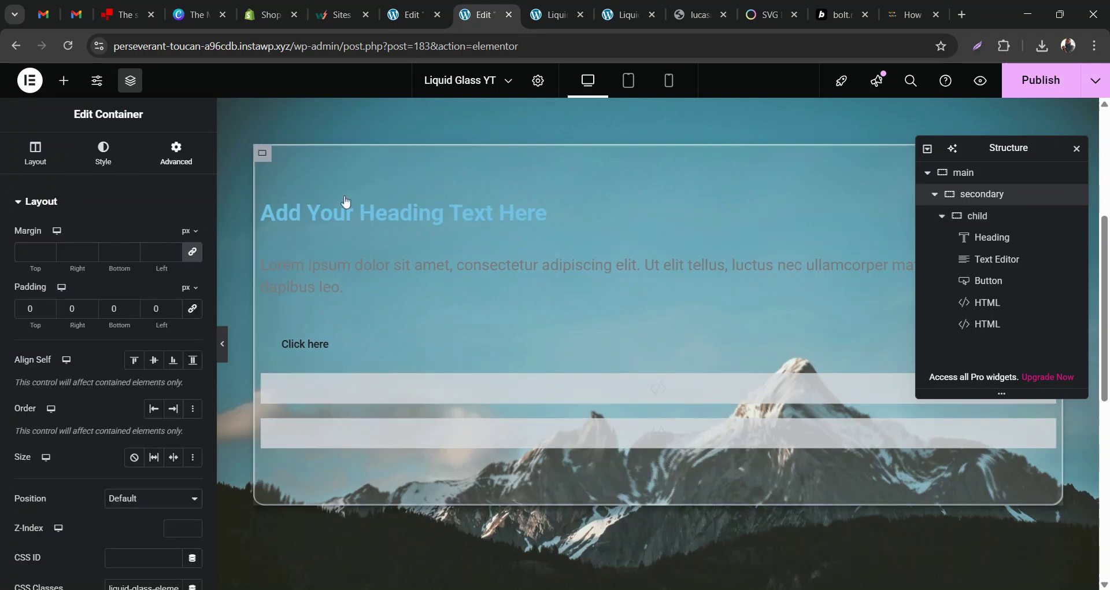
pyautogui.click(100, 163)
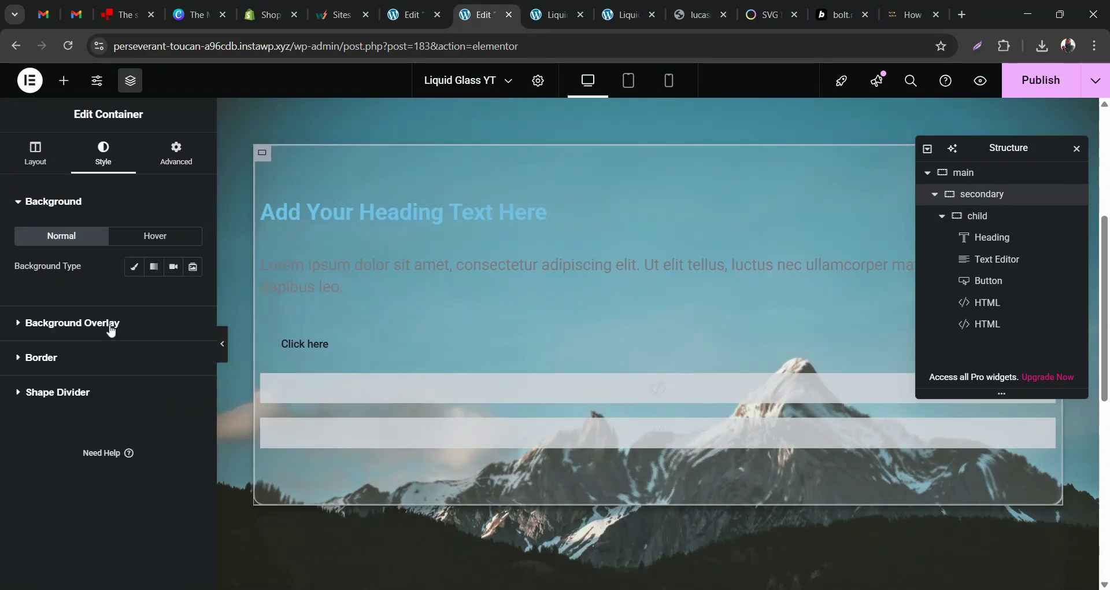
pyautogui.click(75, 362)
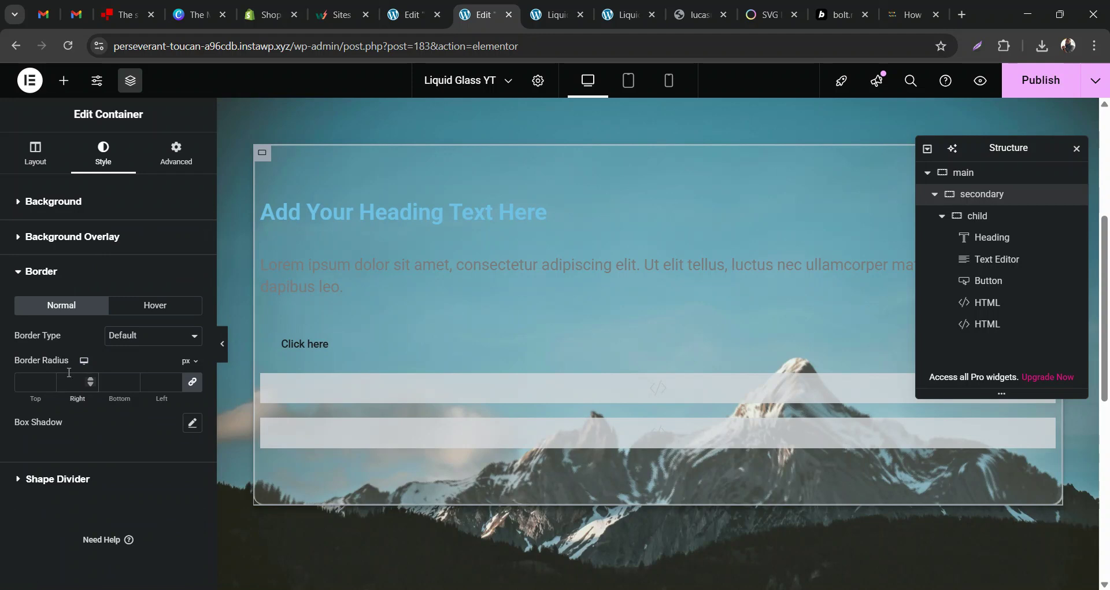
pyautogui.write('16')
pyautogui.click(226, 344)
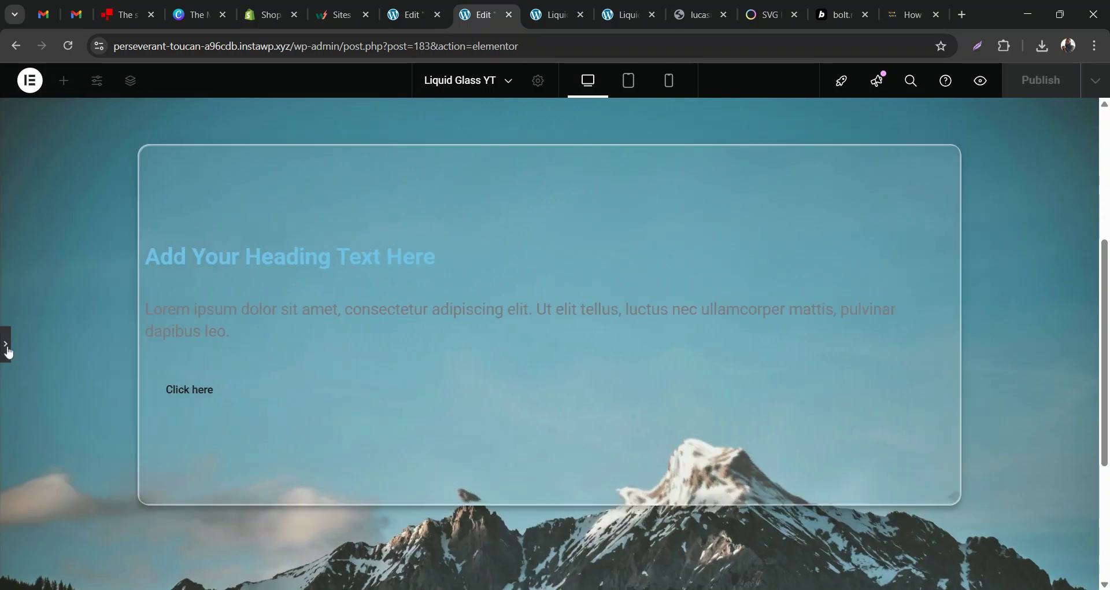
pyautogui.click(7, 347)
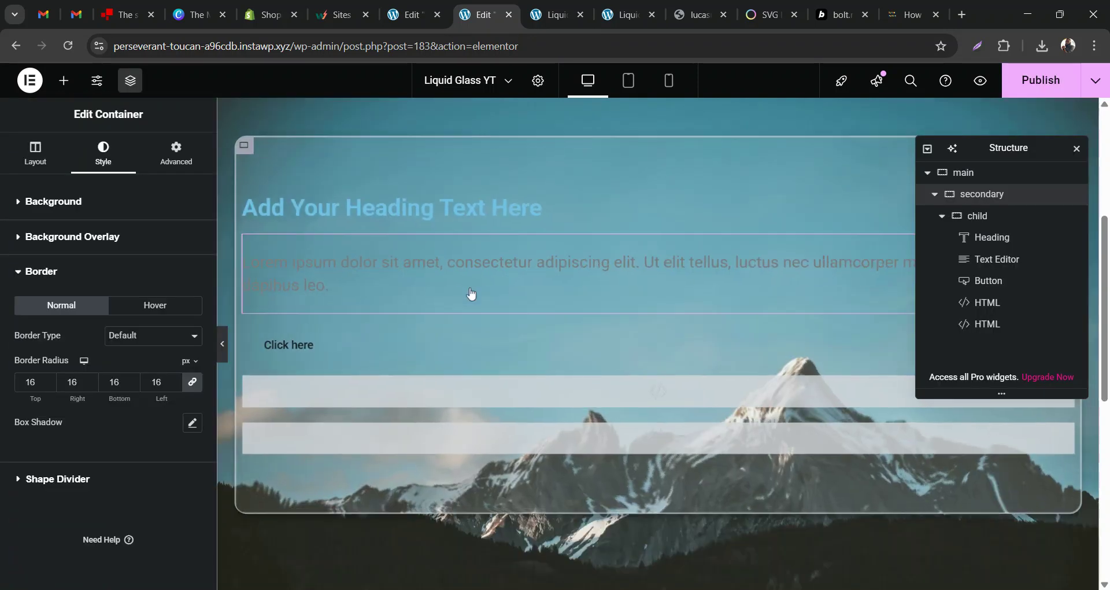
# Look through the tutorial article's container structure and code sections, check the page preview, and return to the editor
pyautogui.click(305, 351)
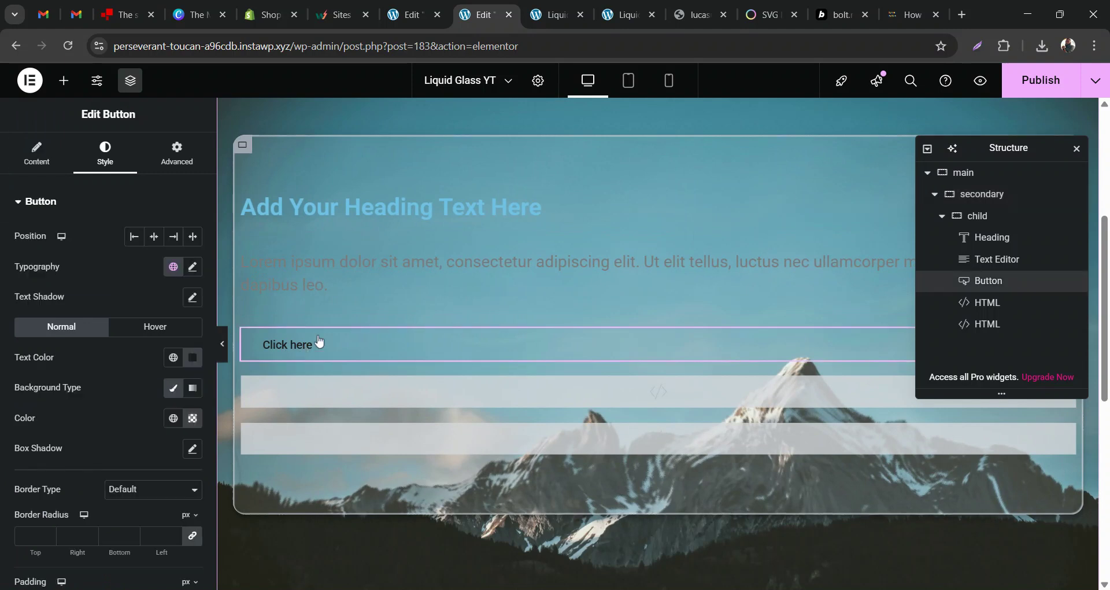
pyautogui.hotkey('ctrl', '9')
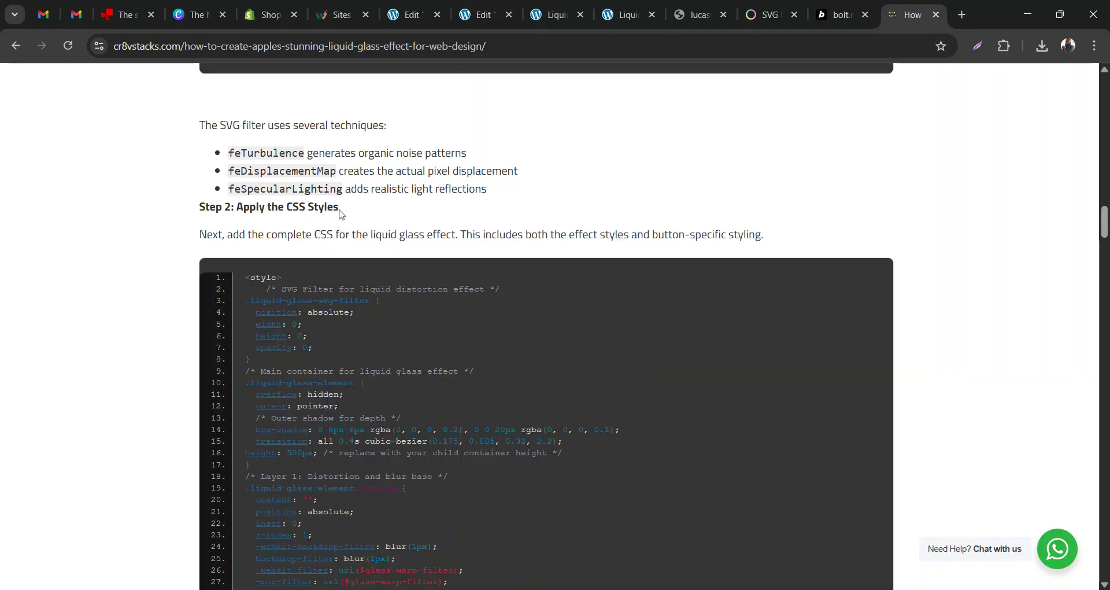
pyautogui.scroll(15, 339, 210)
pyautogui.scroll(10, 340, 210)
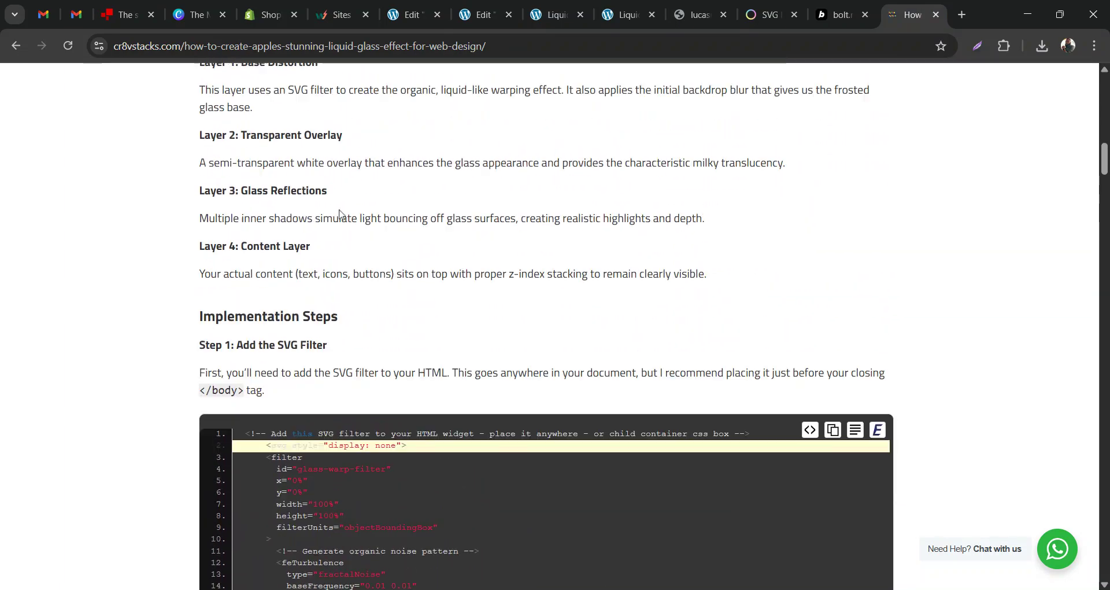
pyautogui.scroll(-18, 340, 209)
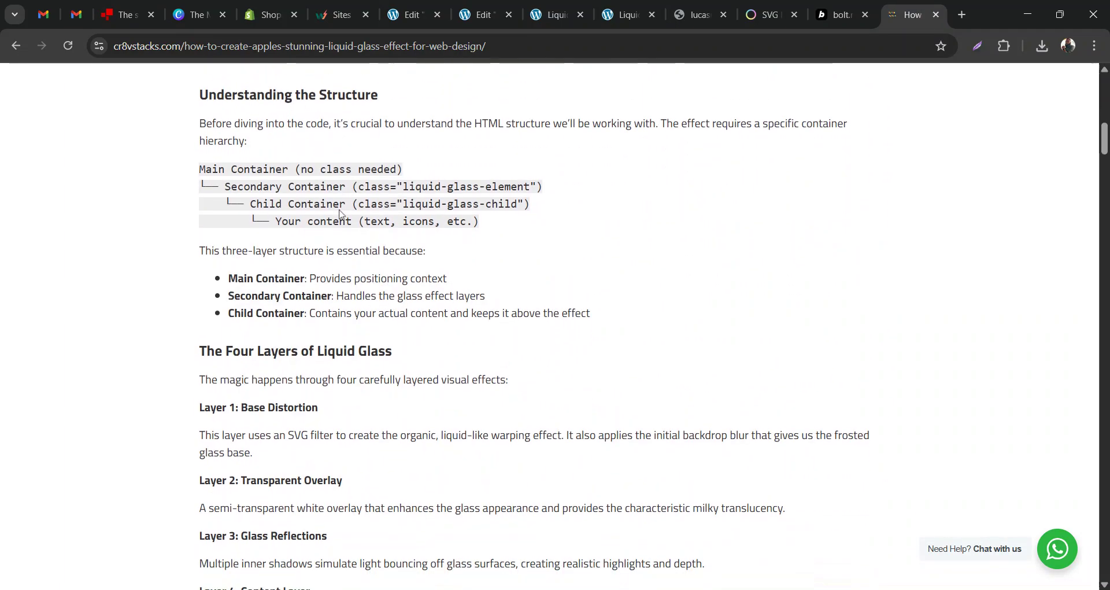
pyautogui.scroll(-1, 340, 210)
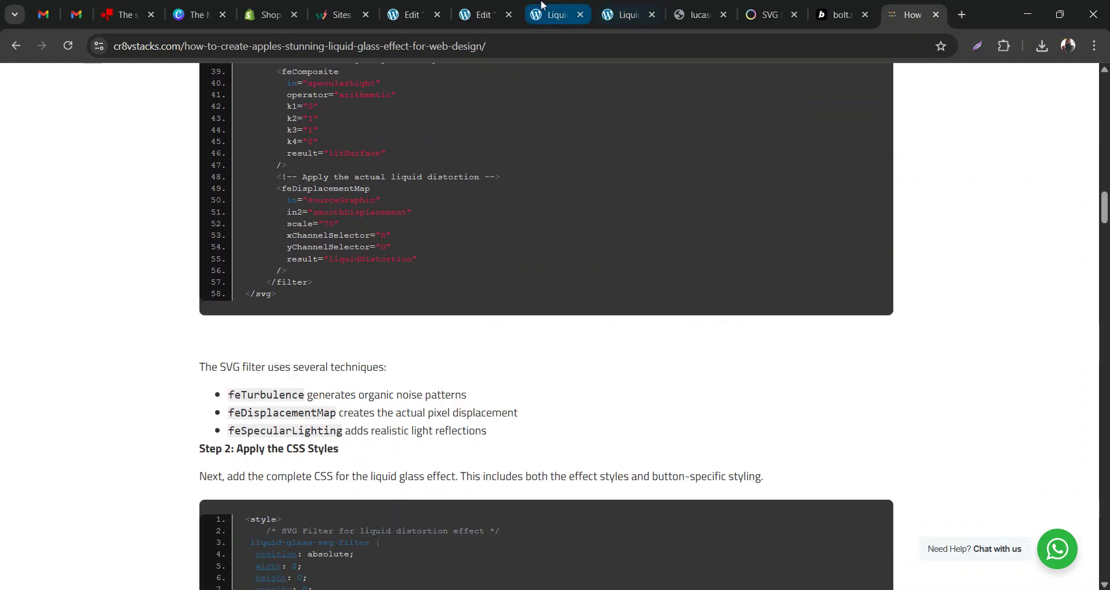
pyautogui.click(555, 14)
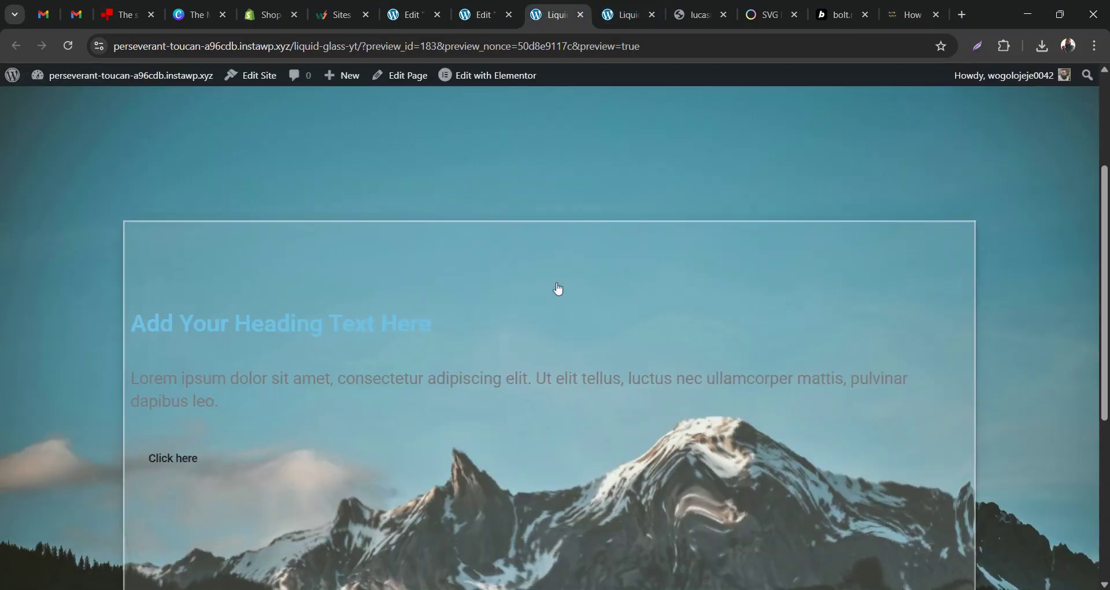
pyautogui.click(483, 14)
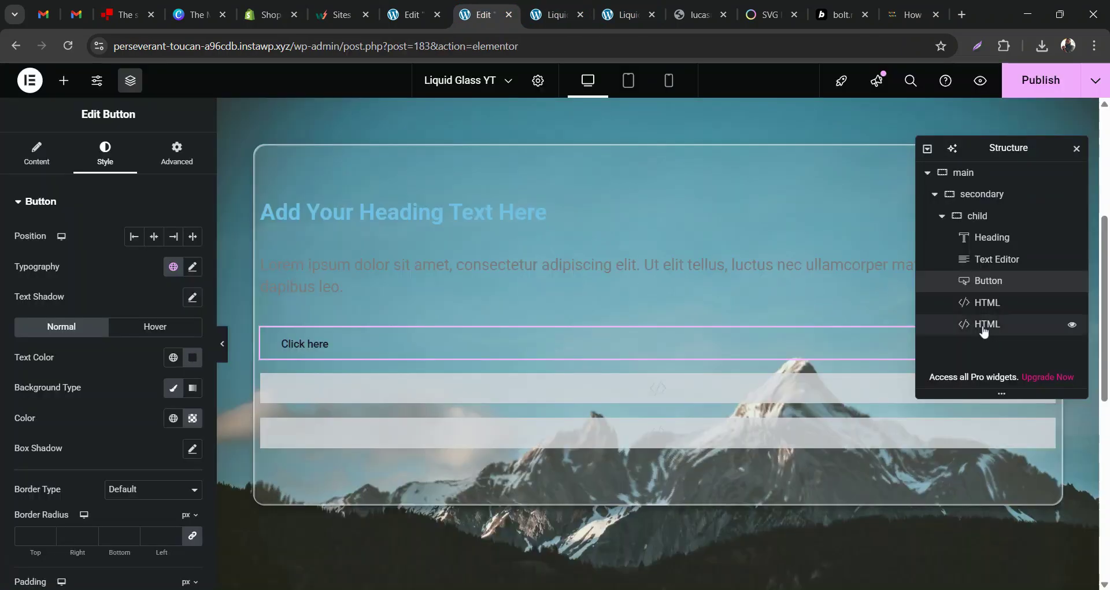
# Copy the class name liquid-glass-btn from the button surface highlight rule in the second HTML widget's CSS code
pyautogui.click(983, 328)
pyautogui.scroll(-15, 133, 341)
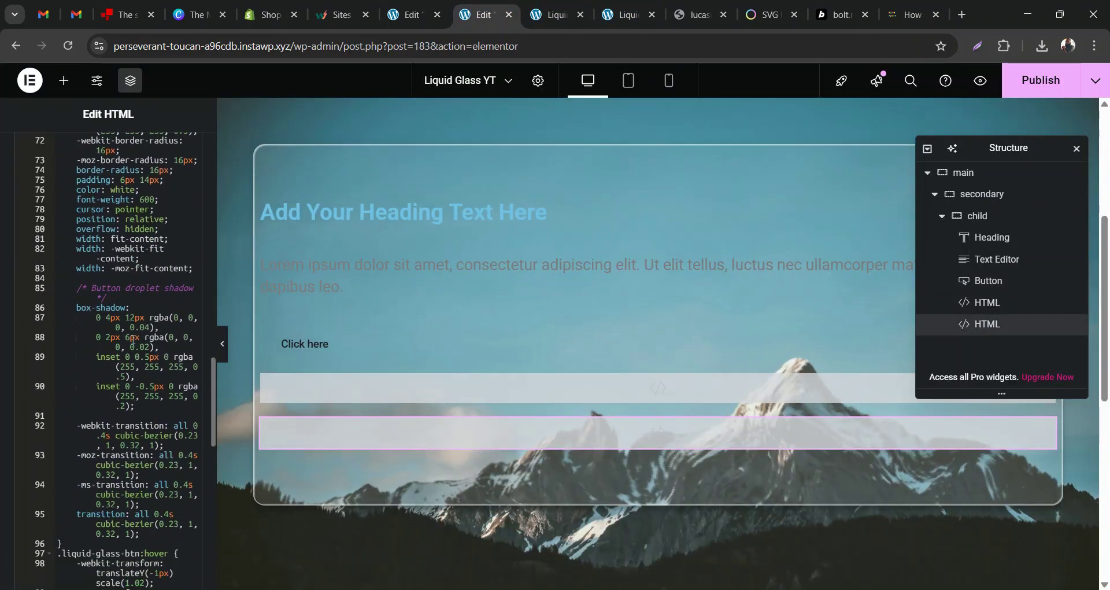
pyautogui.scroll(-5, 133, 341)
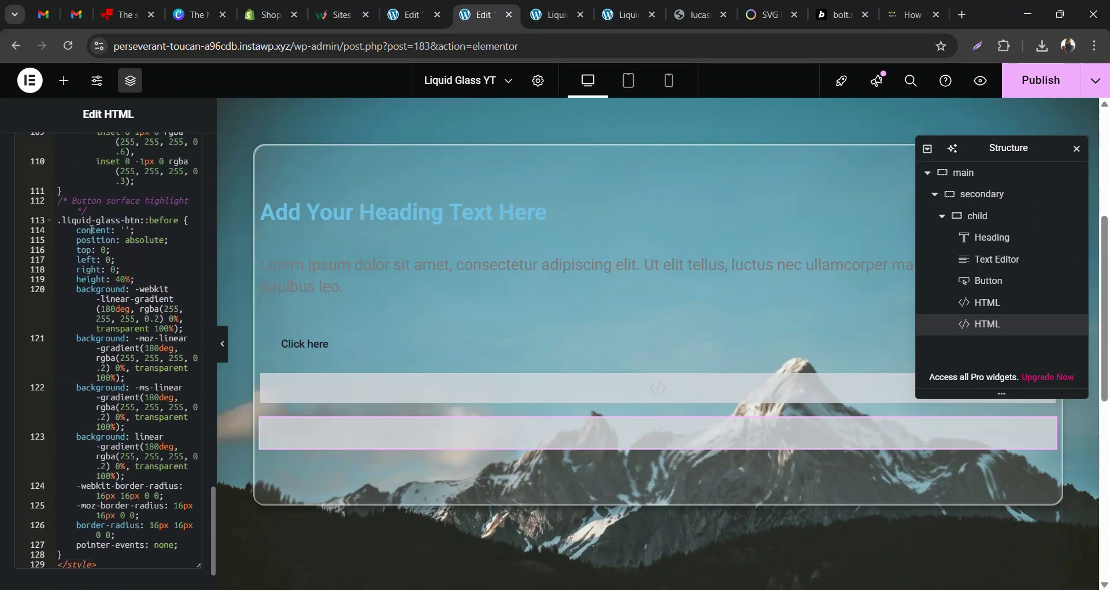
pyautogui.moveTo(58, 221); pyautogui.dragTo(140, 219)
pyautogui.hotkey('ctrl', 'c')
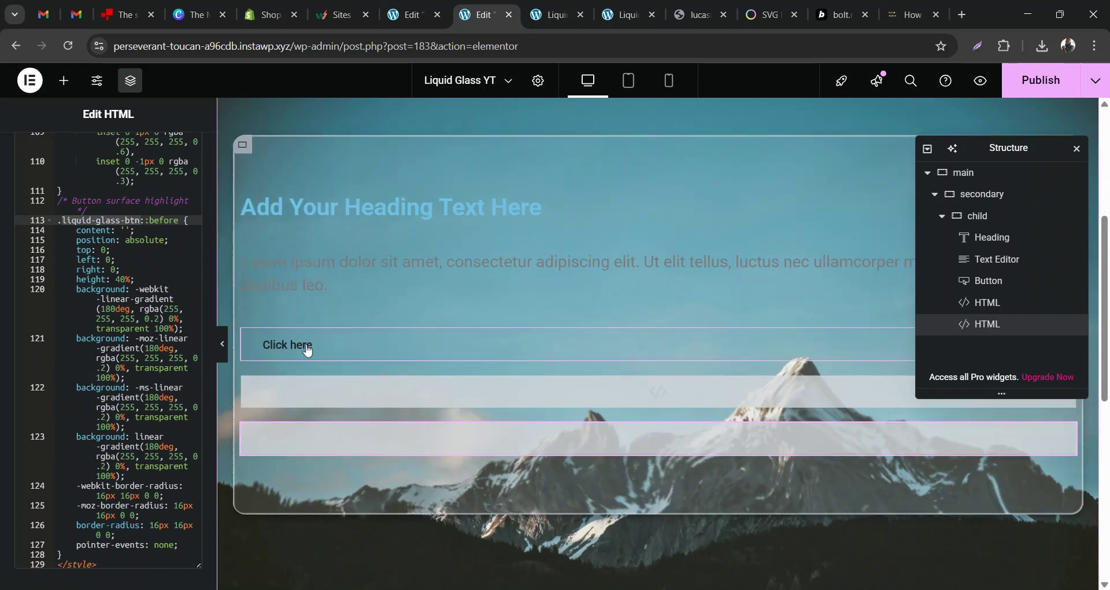
# Give the Click here button the CSS class liquid-glass-btn and check the card without the editing panels
pyautogui.click(308, 350)
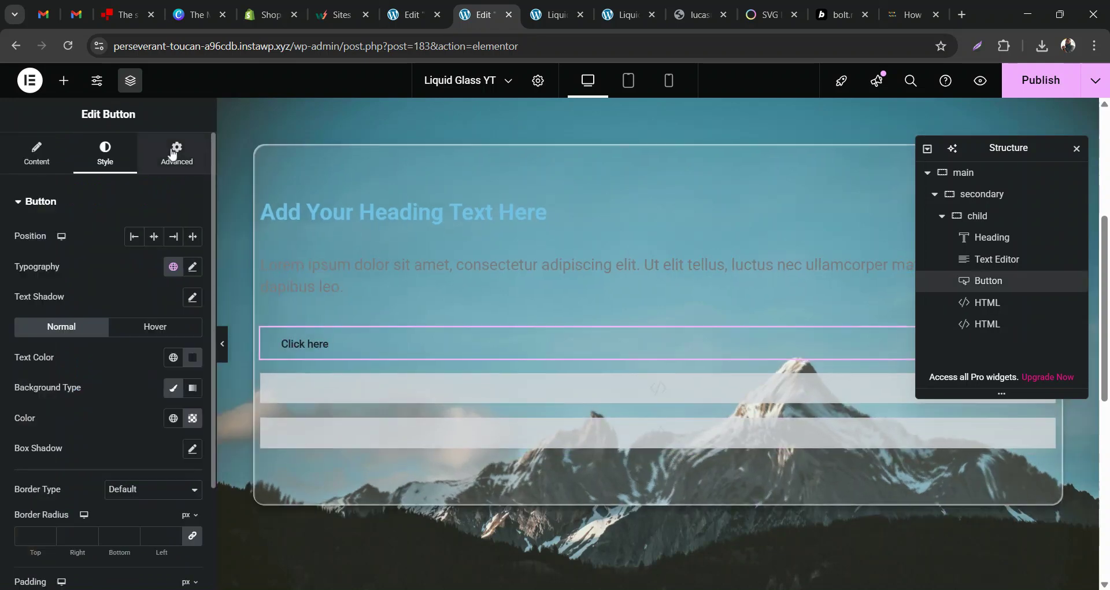
pyautogui.click(171, 153)
pyautogui.scroll(-2, 135, 426)
pyautogui.scroll(-2, 136, 431)
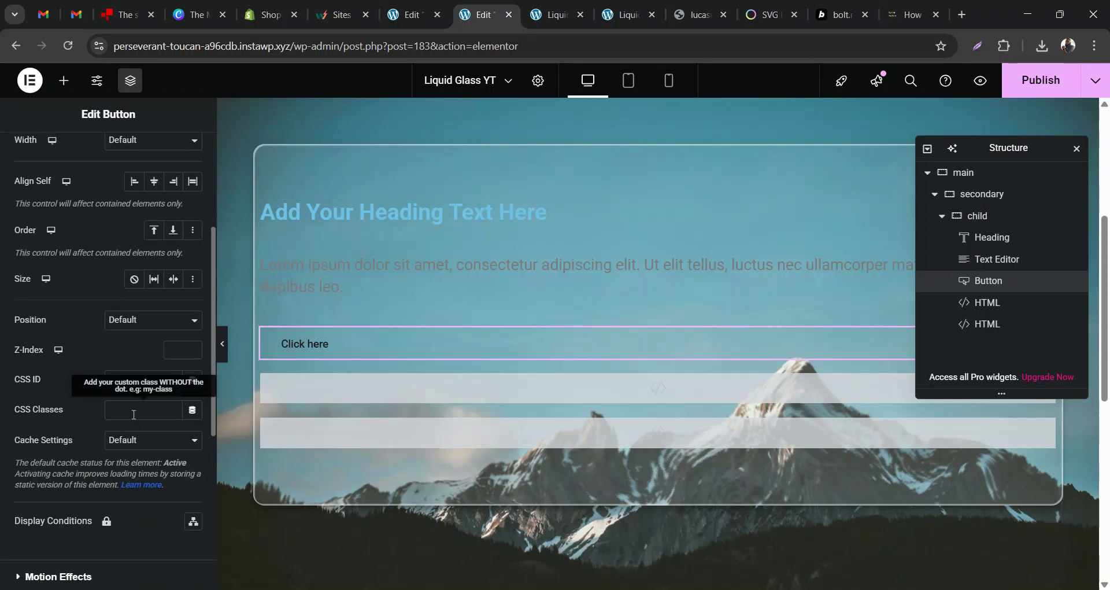
pyautogui.click(134, 414)
pyautogui.hotkey('ctrl', 'v')
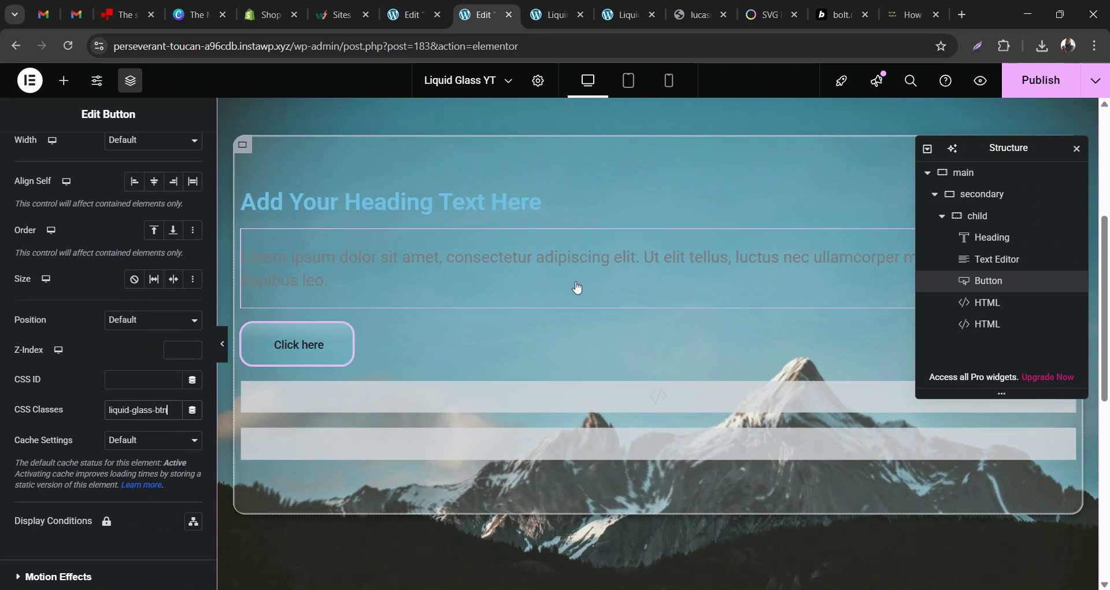
pyautogui.click(222, 344)
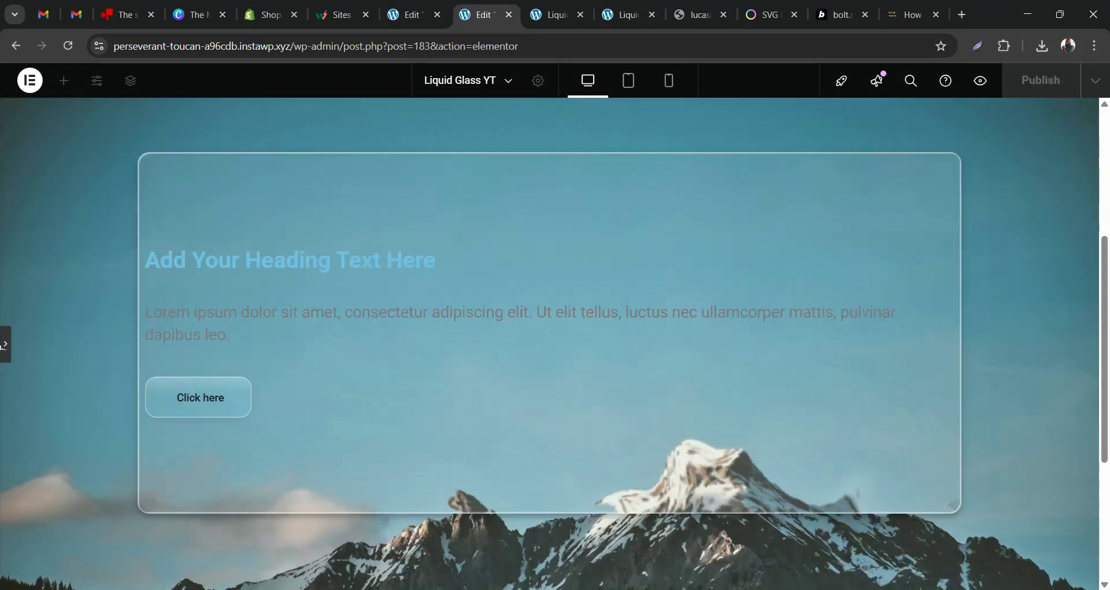
pyautogui.click(3, 352)
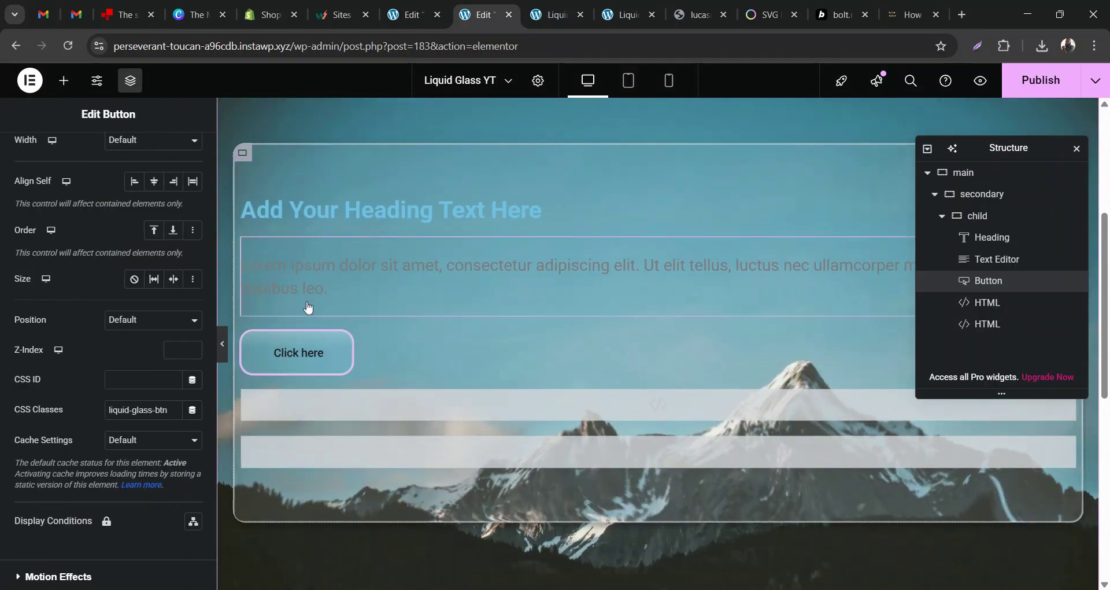
# Read the article's customization options for transparency, blur, border, animation, size and liquid distortion, and return to the editor
pyautogui.click(912, 15)
pyautogui.scroll(-20, 458, 240)
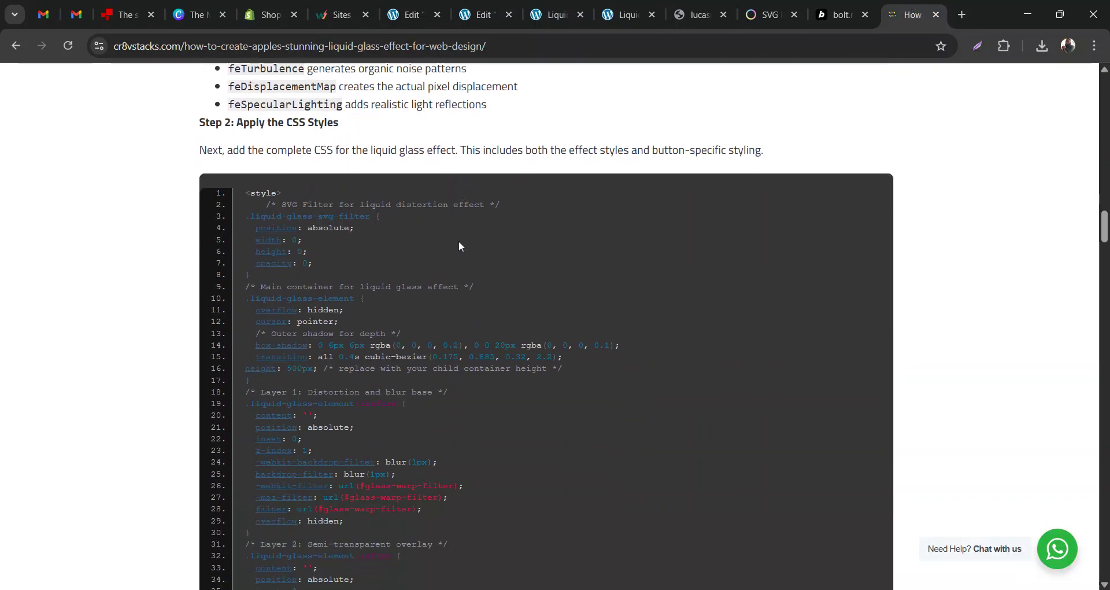
pyautogui.scroll(-10, 460, 246)
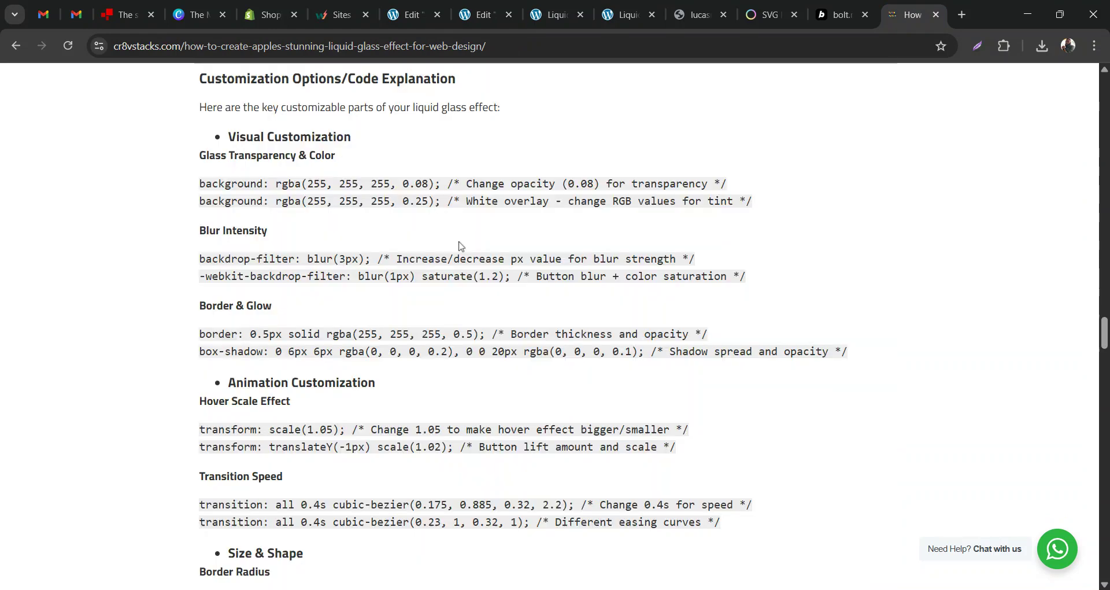
pyautogui.scroll(1, 460, 245)
pyautogui.scroll(-1, 268, 263)
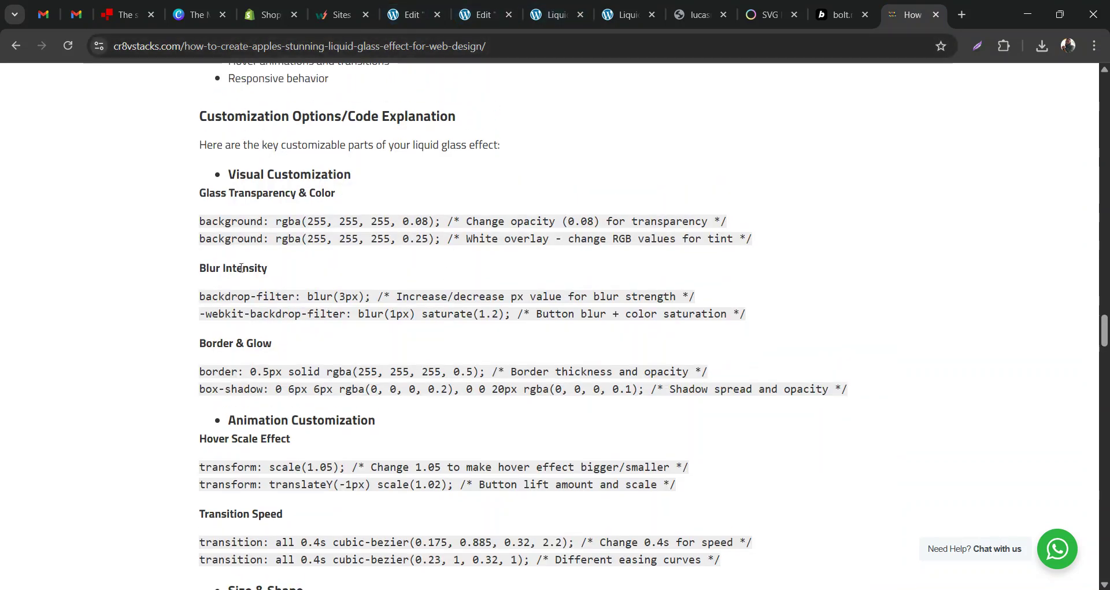
pyautogui.scroll(1, 243, 266)
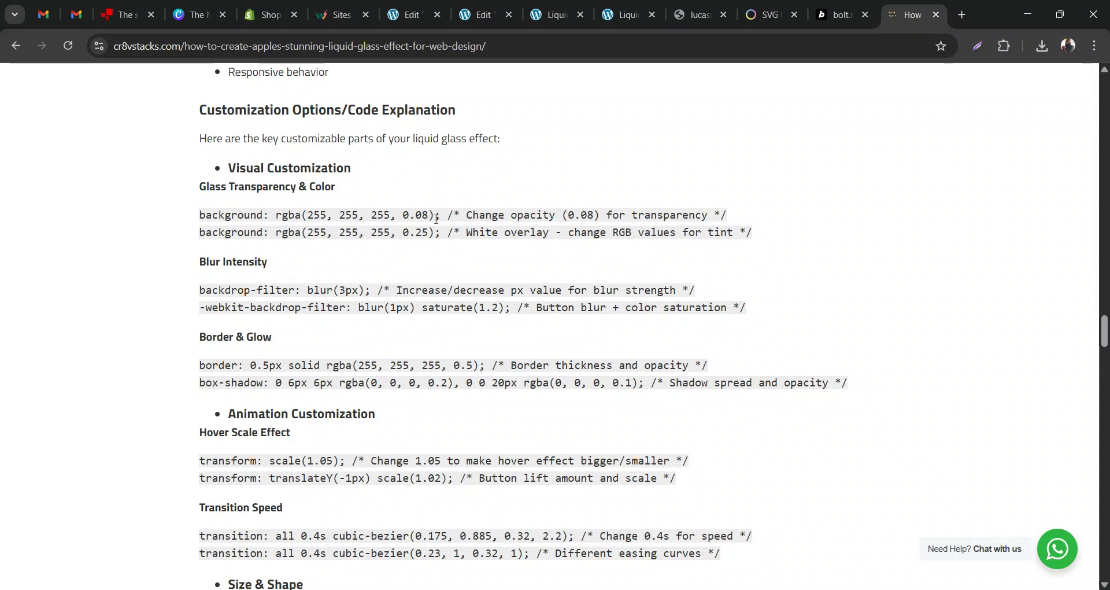
pyautogui.scroll(-9, 329, 238)
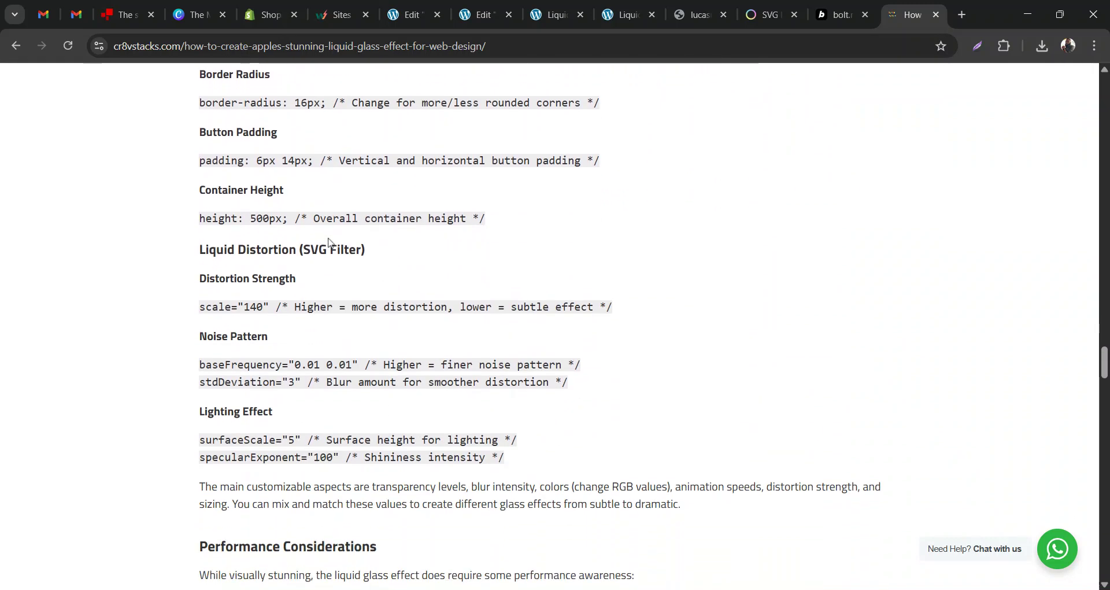
pyautogui.scroll(2, 329, 240)
pyautogui.scroll(3, 330, 243)
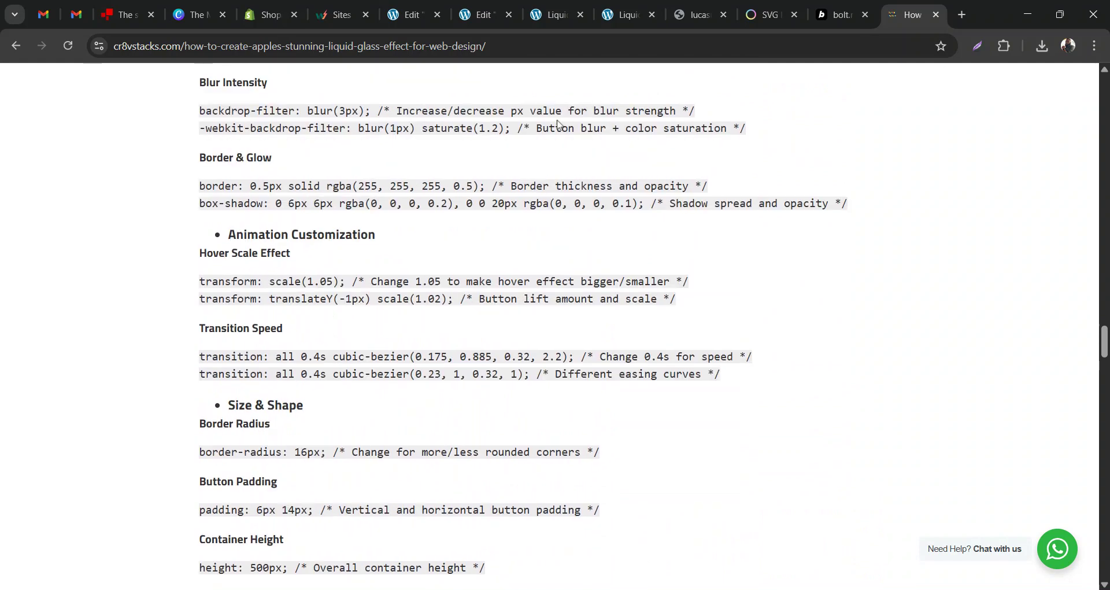
pyautogui.click(474, 7)
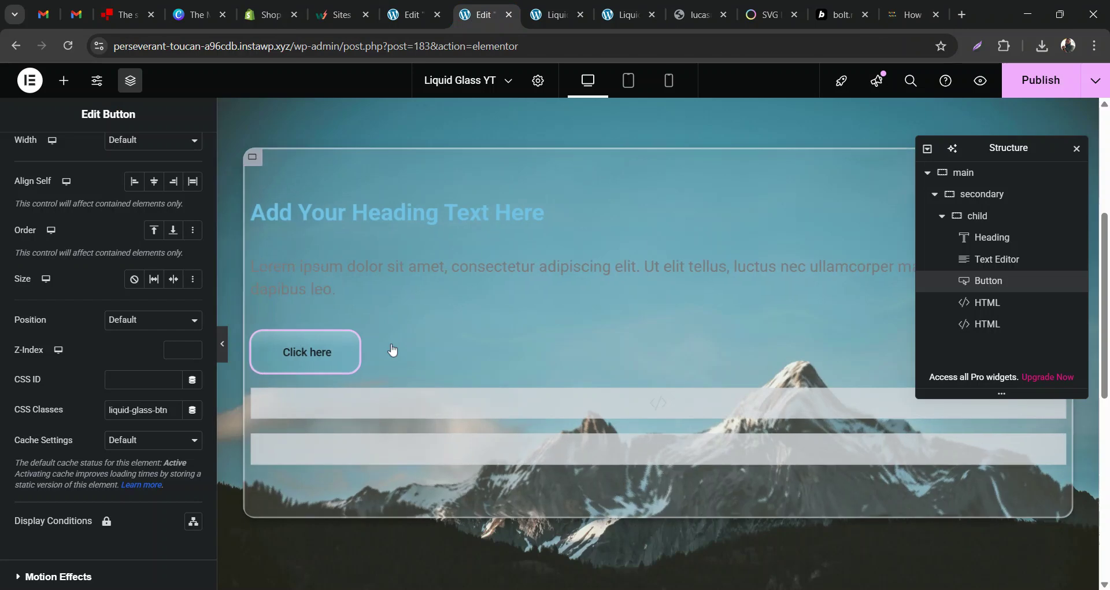
# Try a distortion scale of 170 in the feDisplacementMap section of the first HTML widget's SVG filter code
pyautogui.click(402, 415)
pyautogui.scroll(-6, 85, 410)
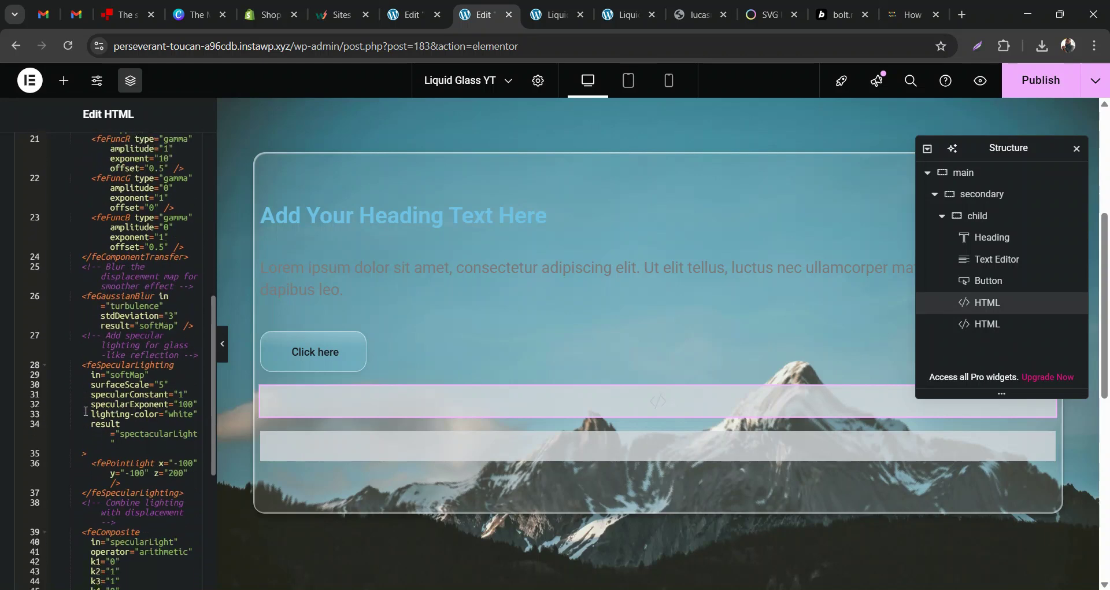
pyautogui.scroll(-5, 86, 411)
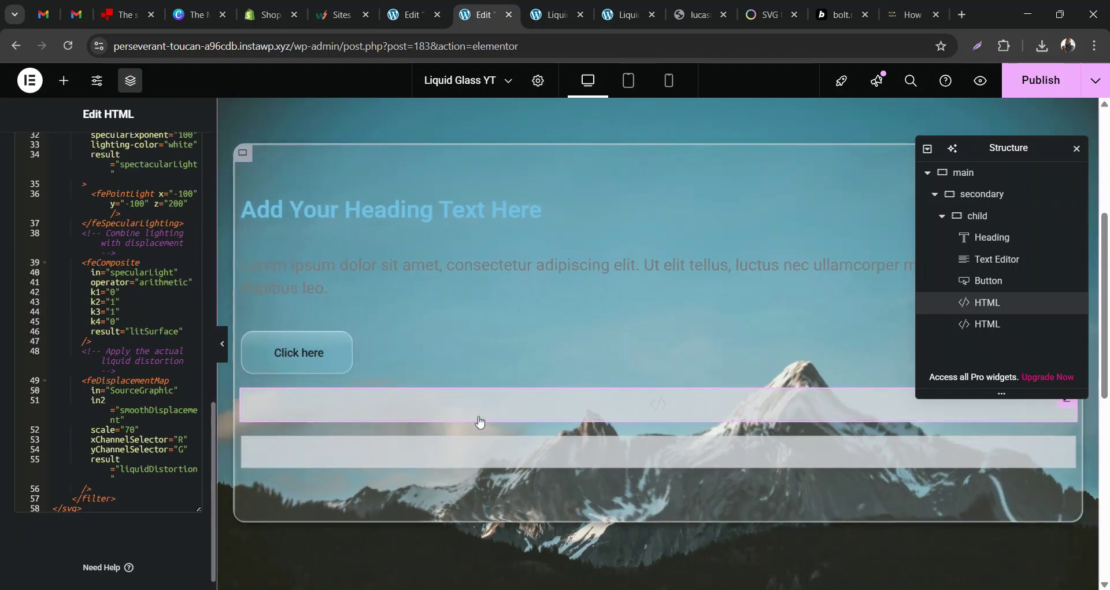
pyautogui.scroll(-1, 615, 379)
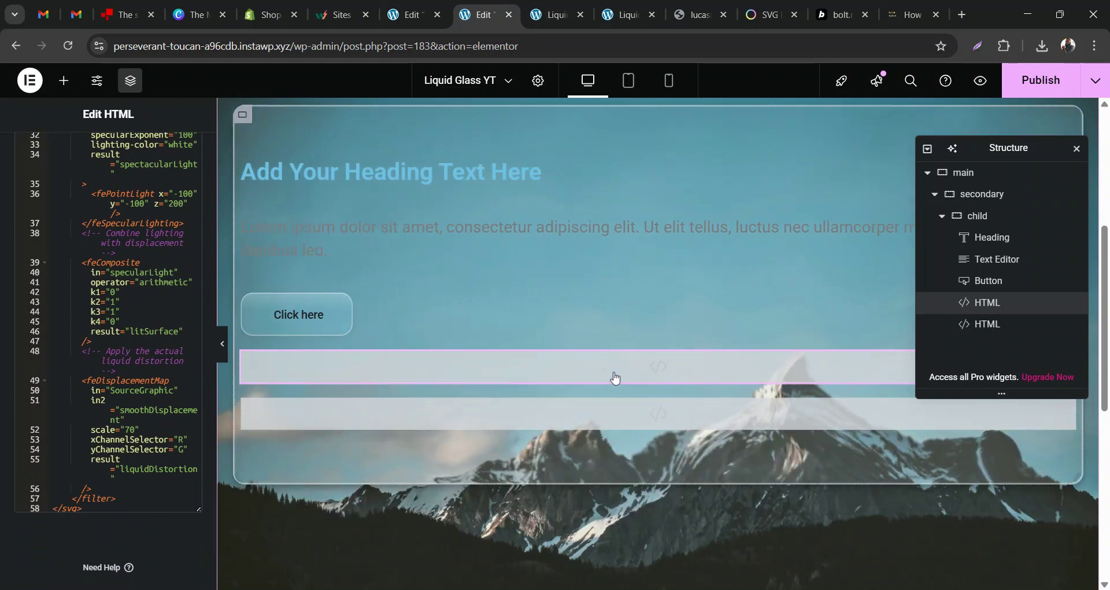
pyautogui.scroll(2, 614, 379)
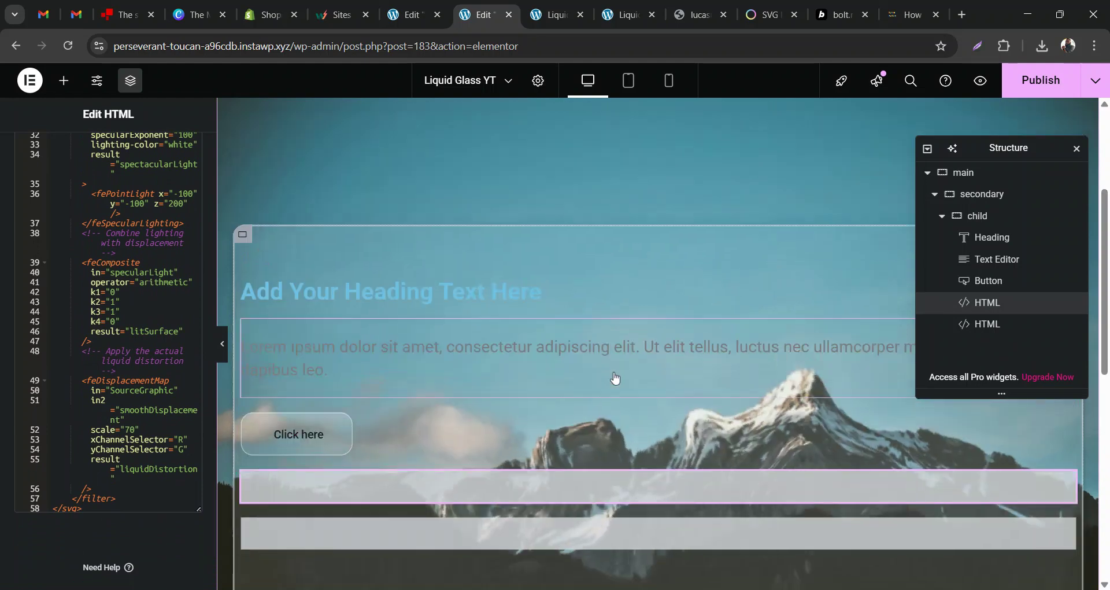
pyautogui.click(112, 391)
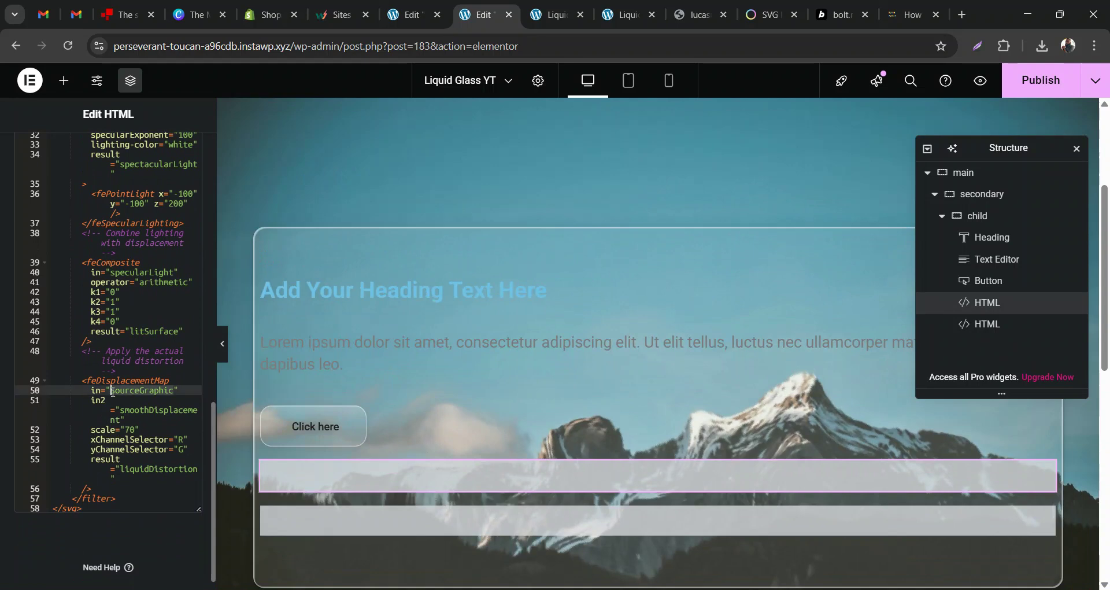
pyautogui.click(128, 428)
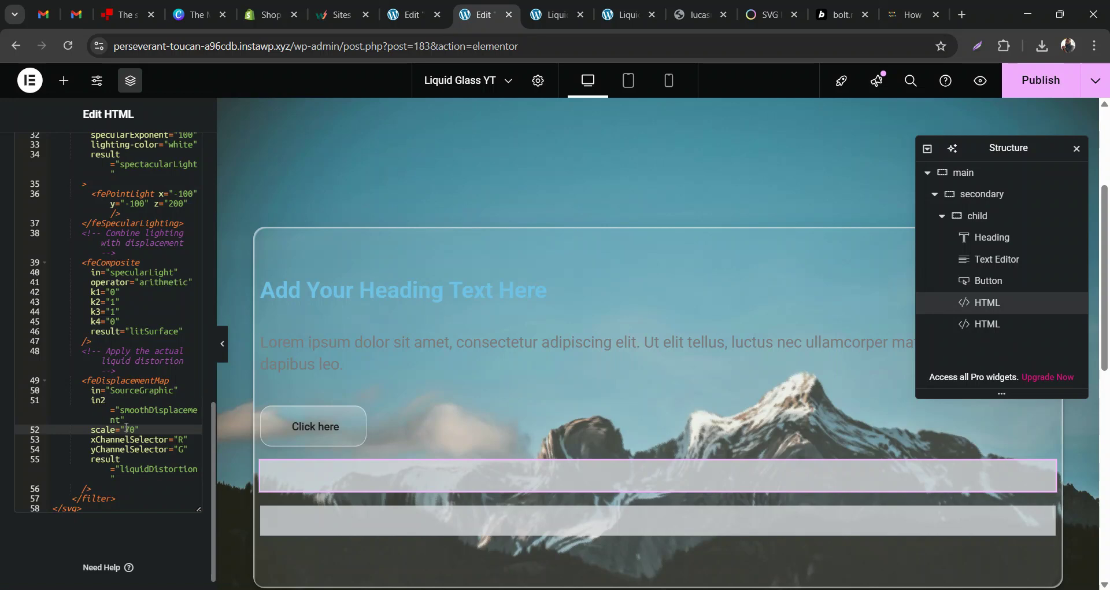
pyautogui.write('1')
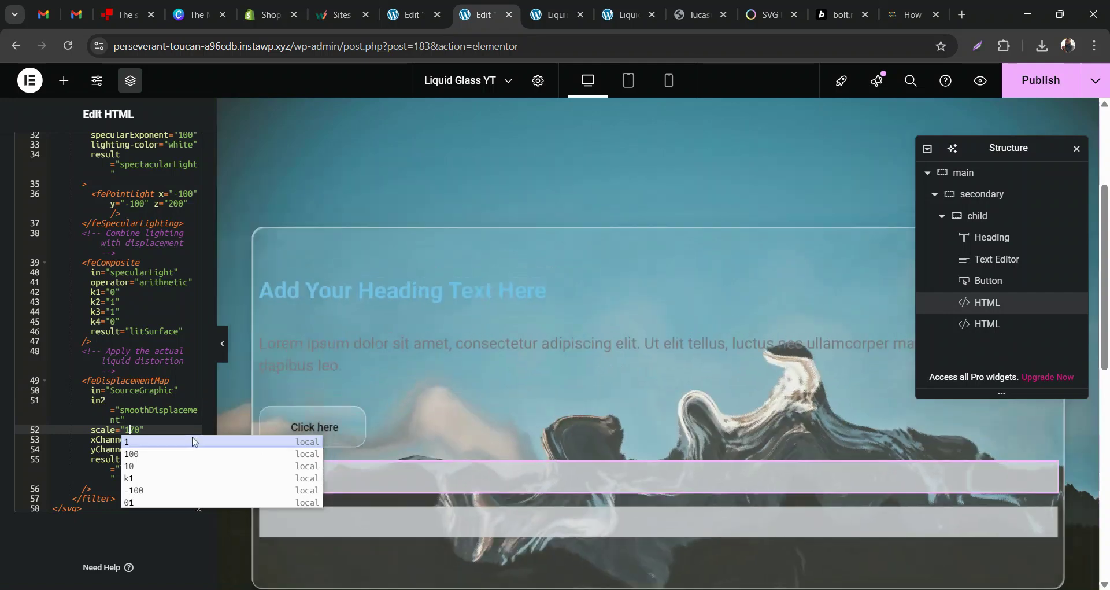
pyautogui.press('BackSpace')
# Try a feDisplacementMap scale of 30, set it back to 70, and check the distortion over the mountain background
pyautogui.press('Delete')
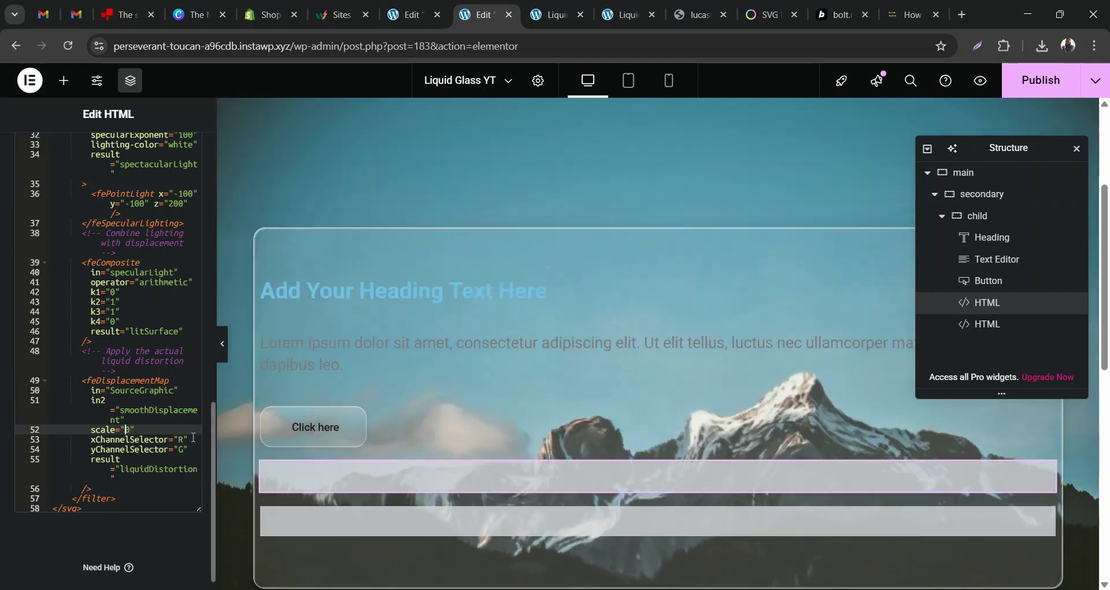
pyautogui.write('3')
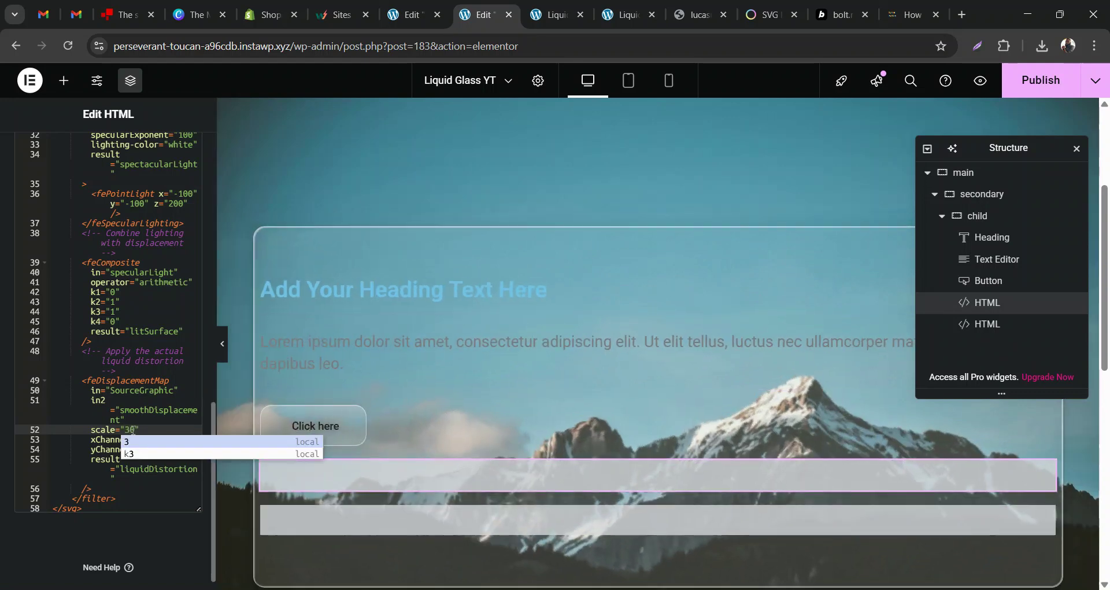
pyautogui.press('BackSpace')
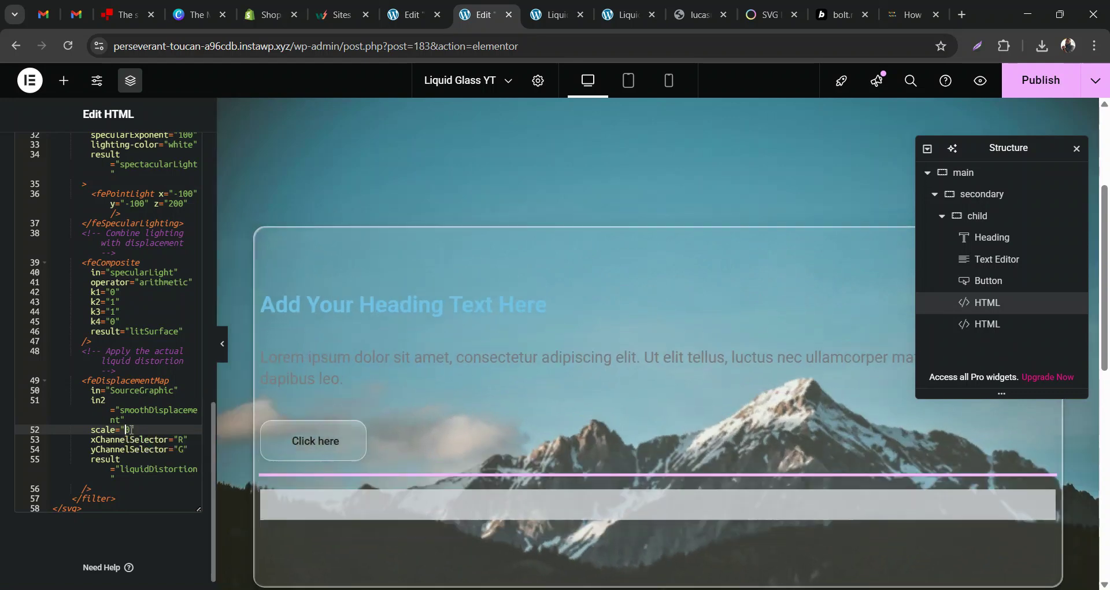
pyautogui.write('7')
pyautogui.click(128, 400)
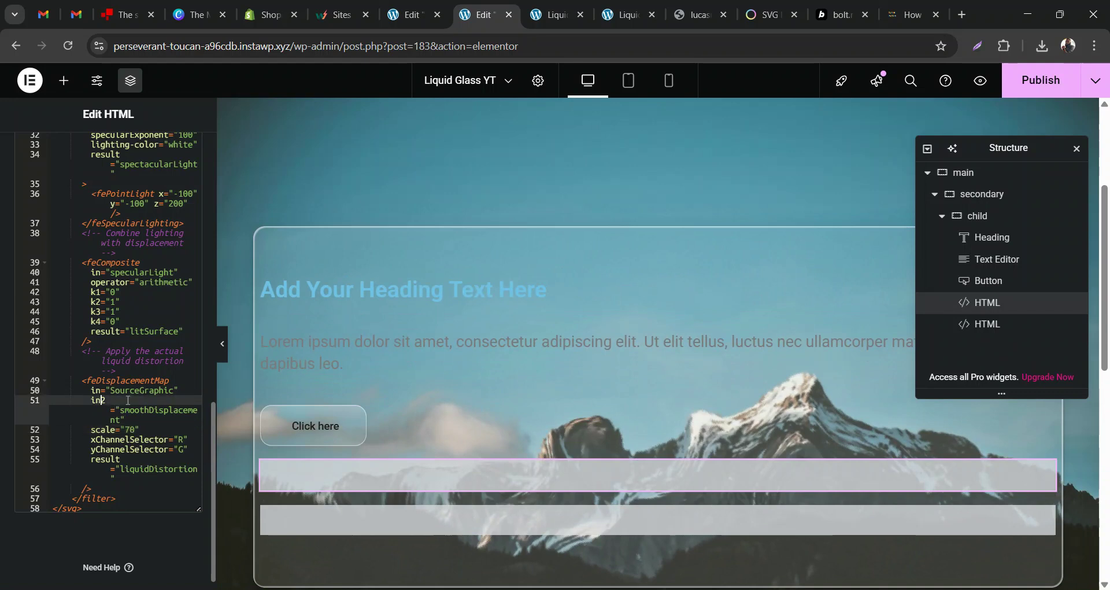
pyautogui.scroll(-3, 511, 303)
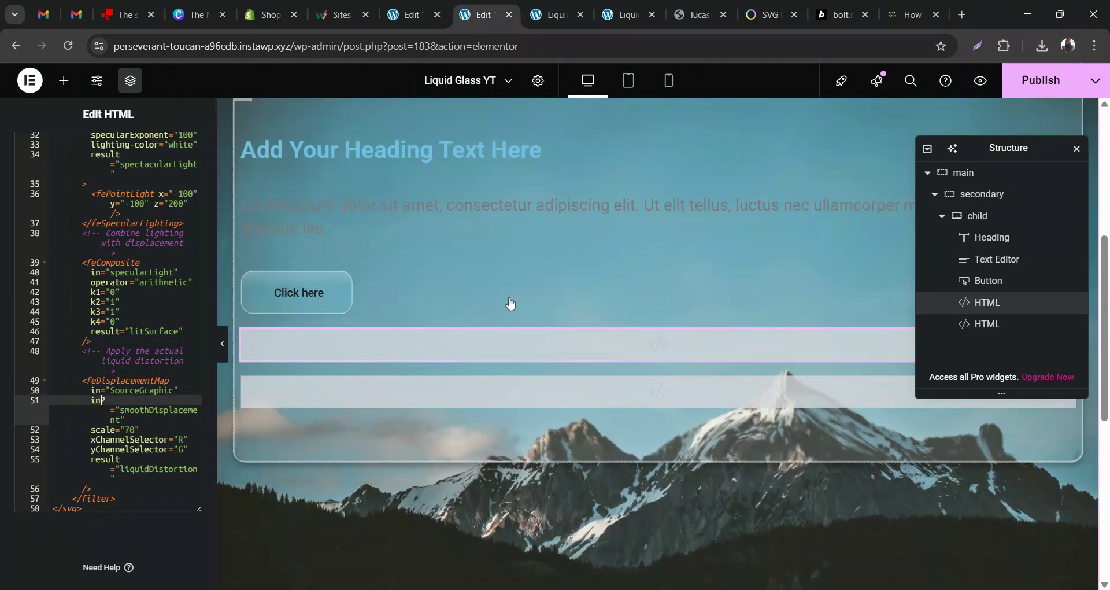
pyautogui.scroll(2, 511, 304)
pyautogui.scroll(2, 510, 303)
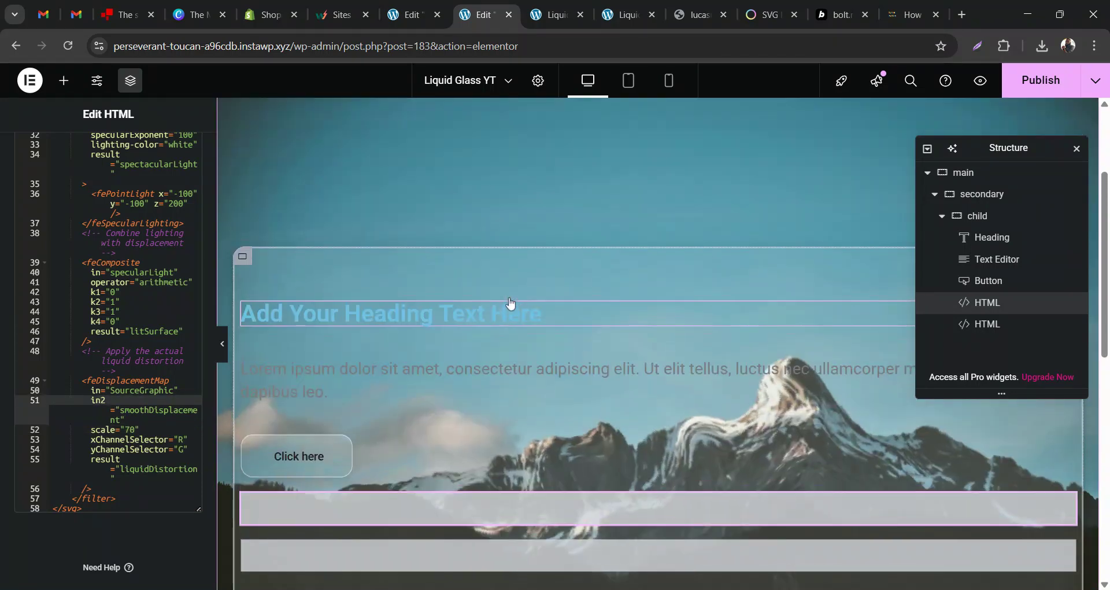
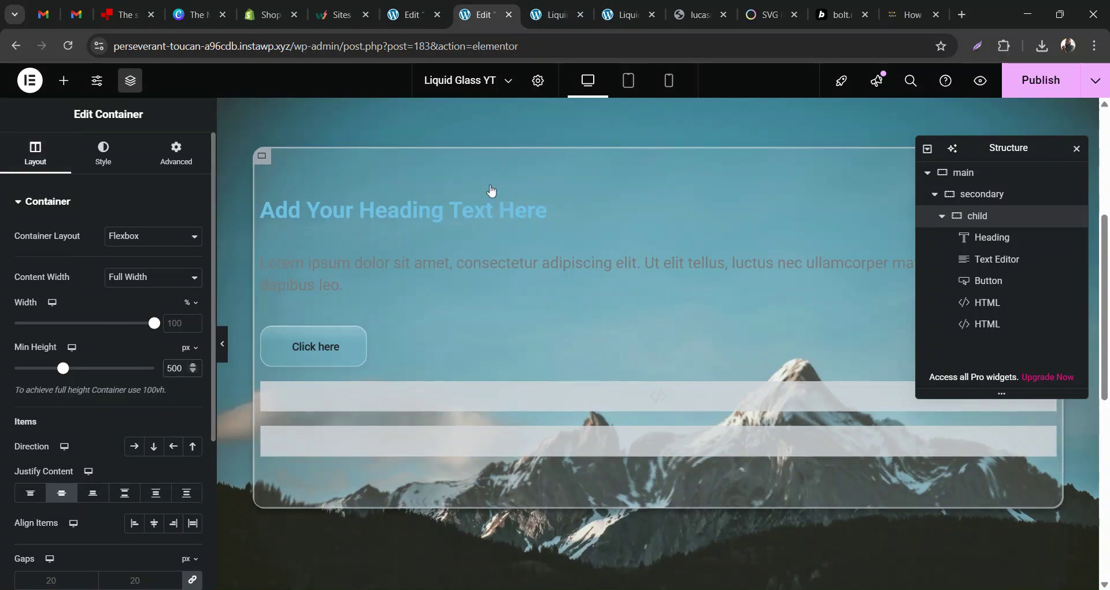
# Open the second HTML widget's code and re-enter the .liquid-glass-element height as 500px
pyautogui.click(1011, 330)
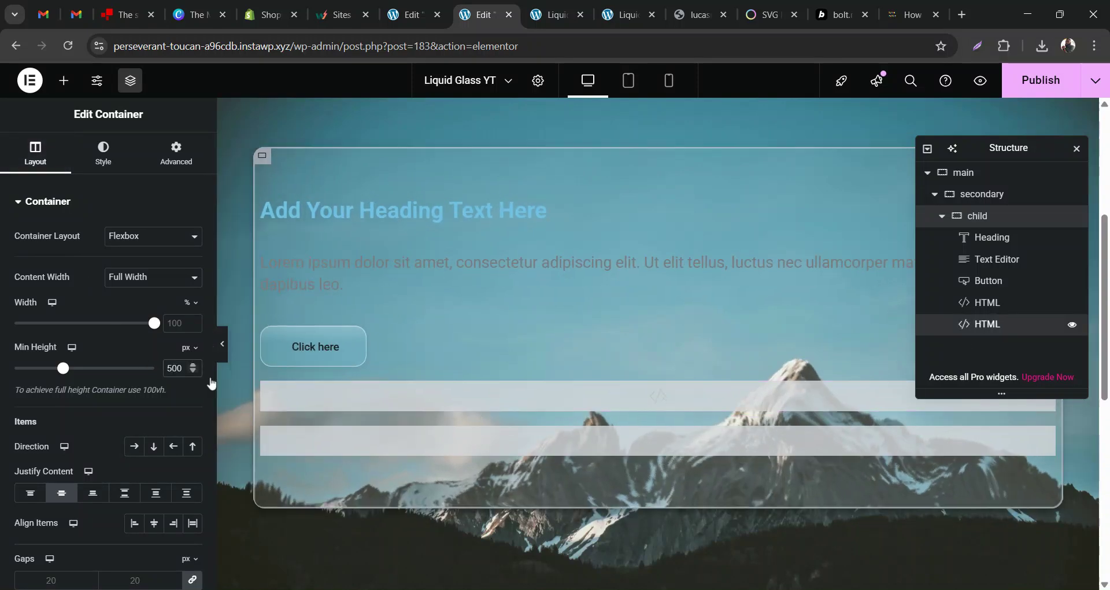
pyautogui.click(102, 390)
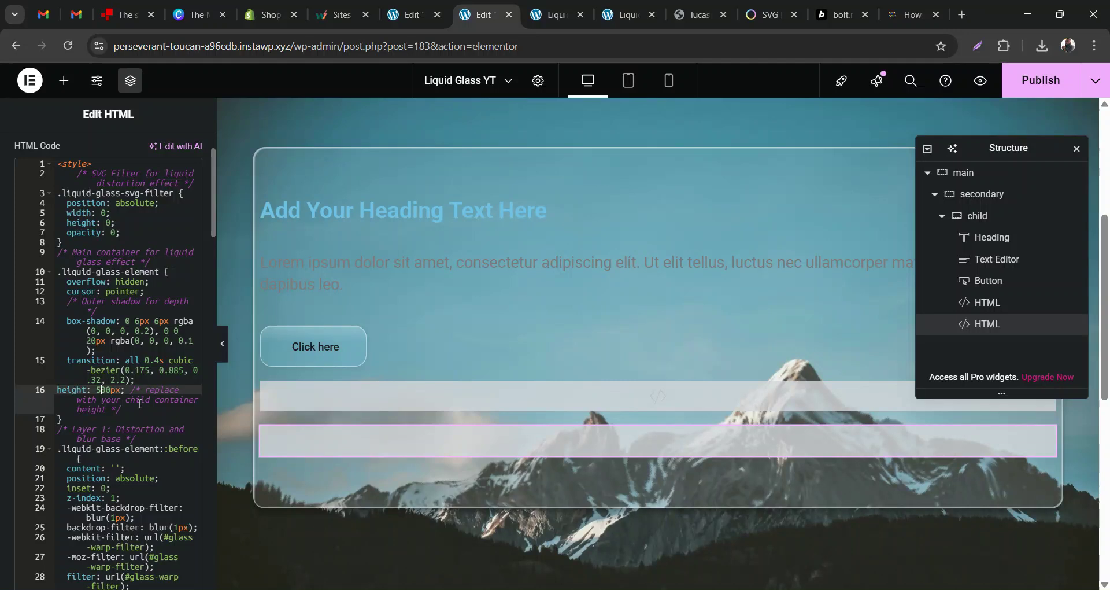
pyautogui.press('BackSpace')
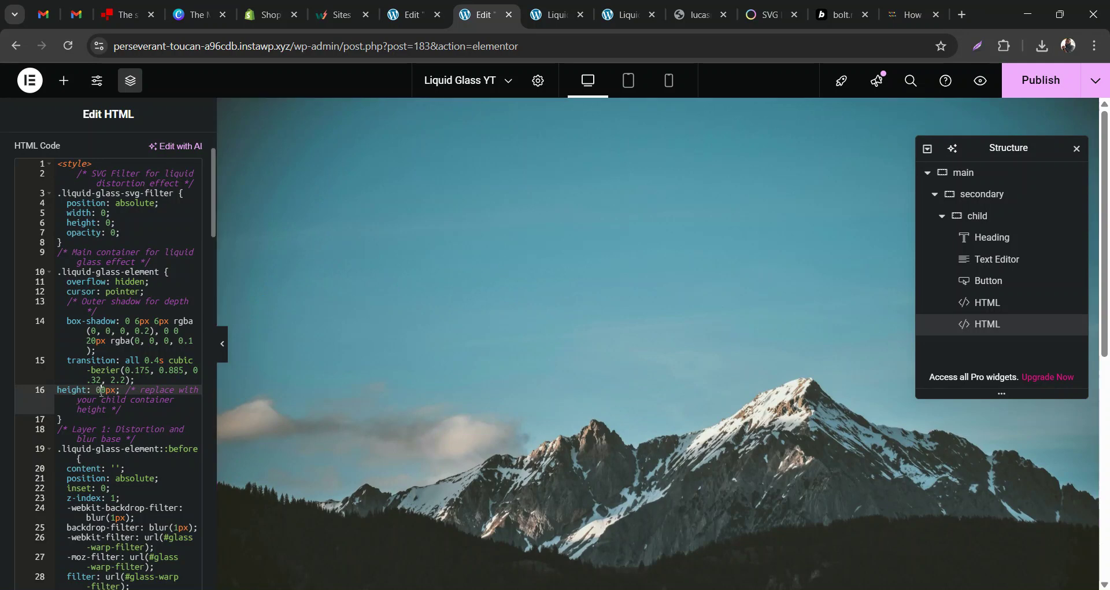
pyautogui.write('5')
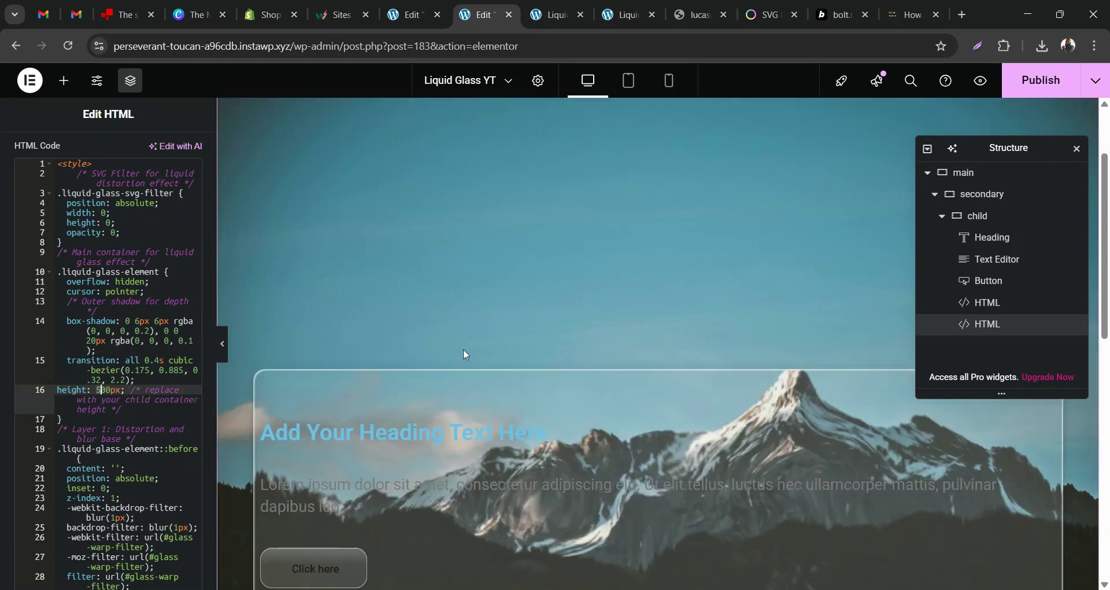
# Try the card without the height line in the .liquid-glass-element rule and check it with the editing panels hidden
pyautogui.tripleClick(83, 388)
pyautogui.hotkey('ctrl', 'c')
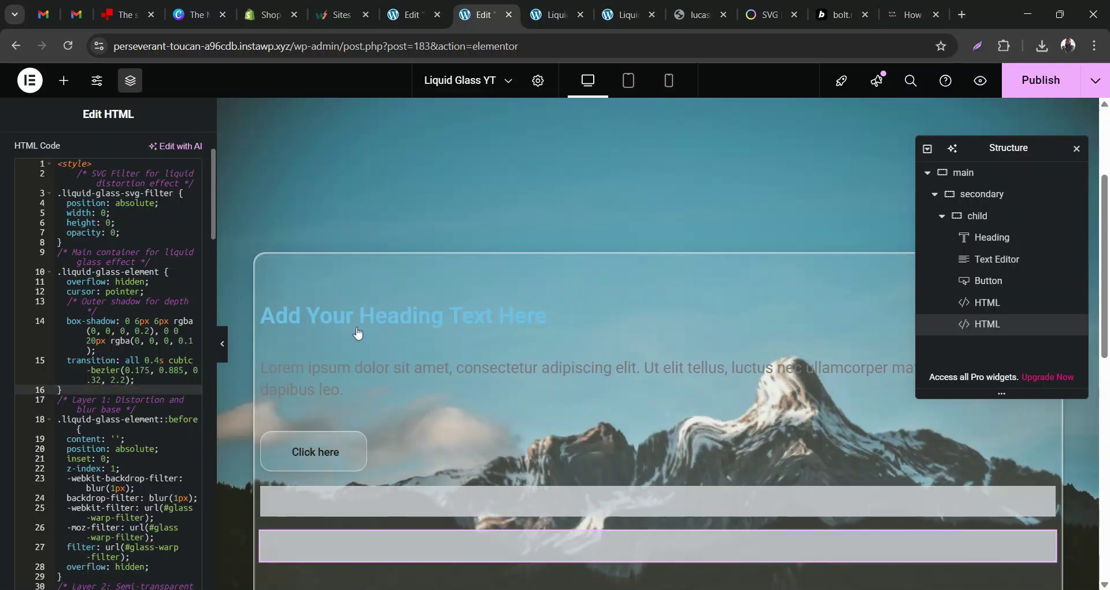
pyautogui.press('BackSpace')
pyautogui.scroll(-5, 358, 333)
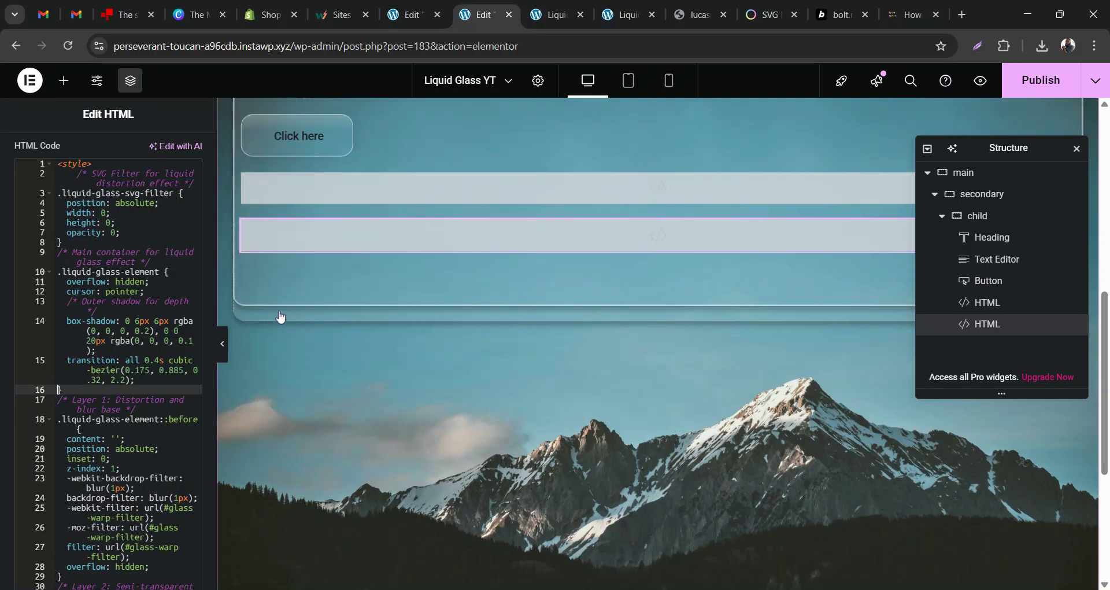
pyautogui.click(224, 353)
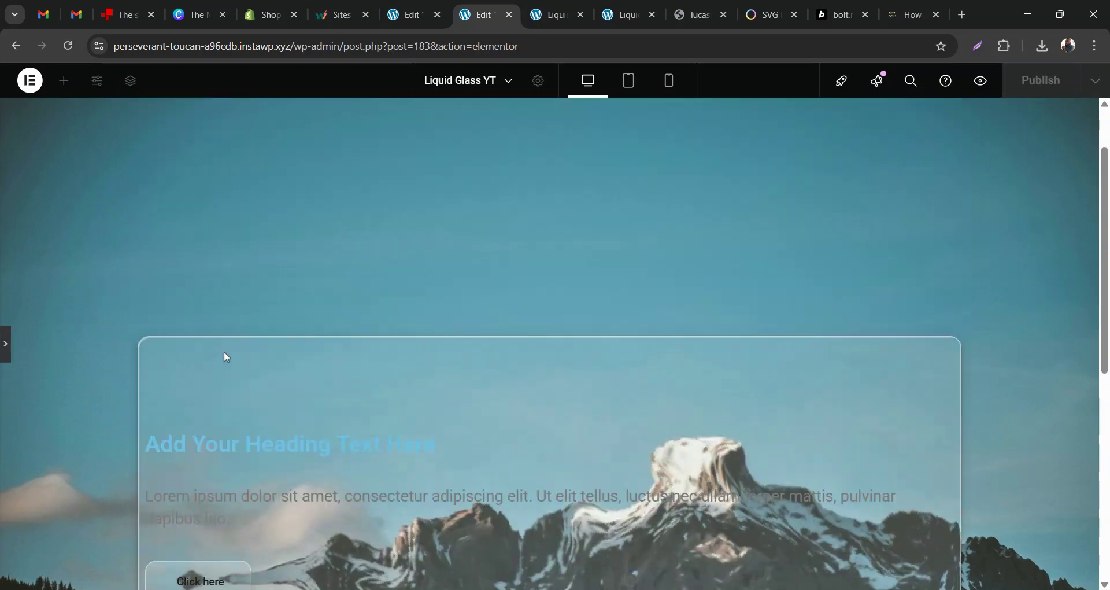
pyautogui.click(8, 345)
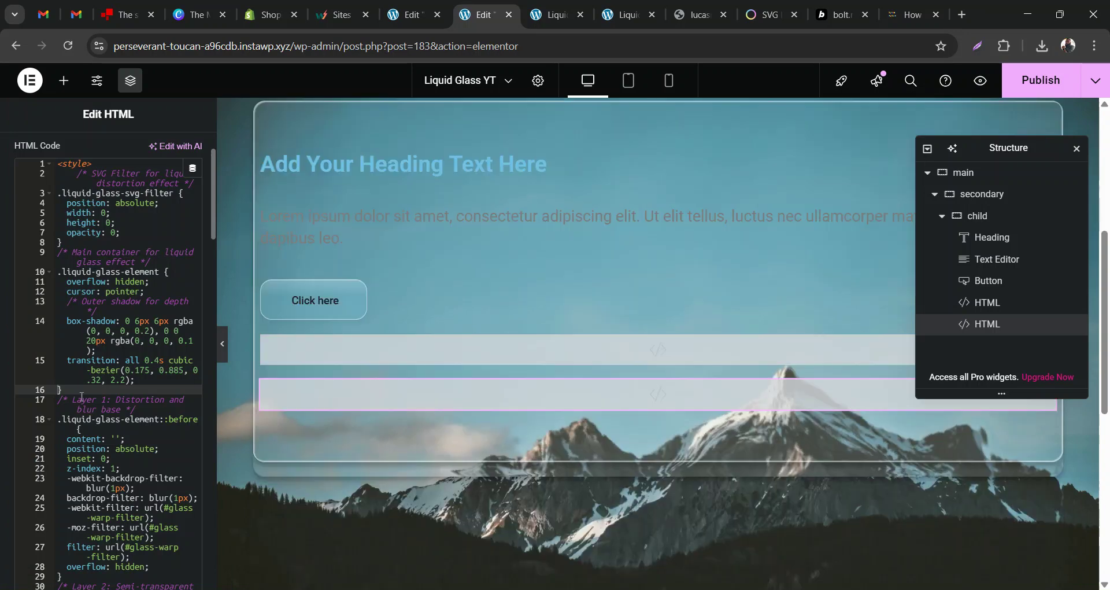
# Restore the height: 500px line with its child container comment in the .liquid-glass-element rule
pyautogui.click(82, 398)
pyautogui.hotkey('ctrl', 'v')
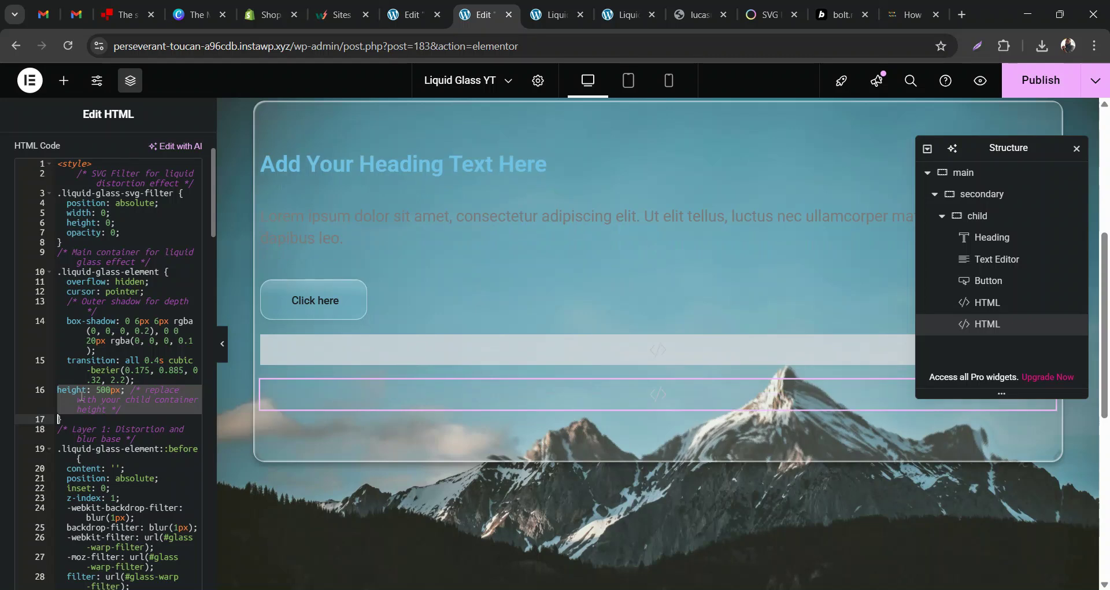
pyautogui.click(102, 382)
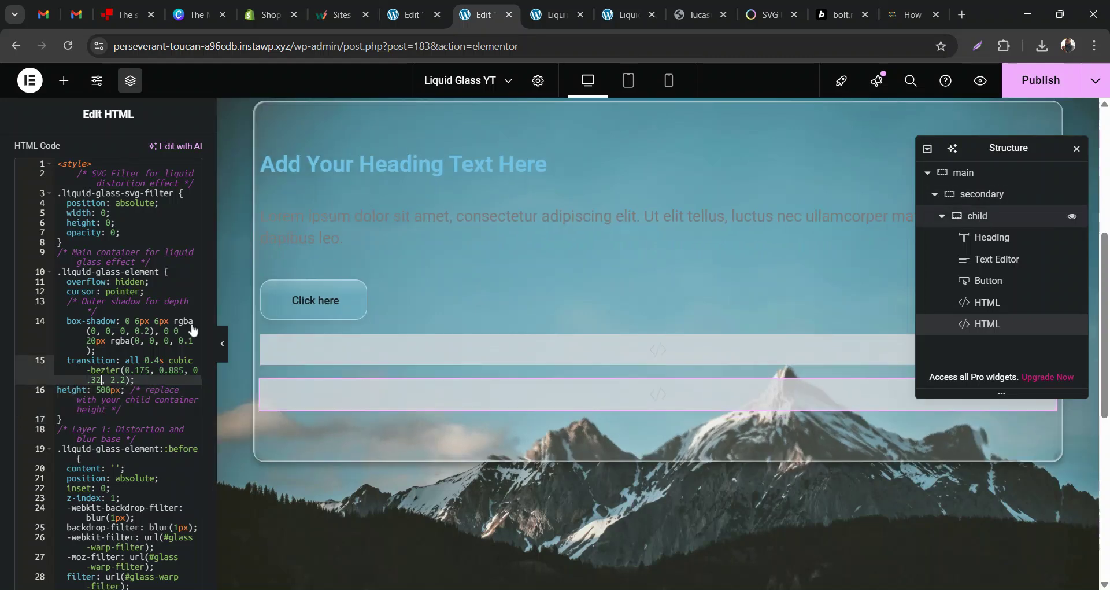
# Look through the widget's CSS layers and the article's visual and animation customization options, and return to the Elementor editor
pyautogui.scroll(-2, 114, 308)
pyautogui.scroll(-1, 91, 308)
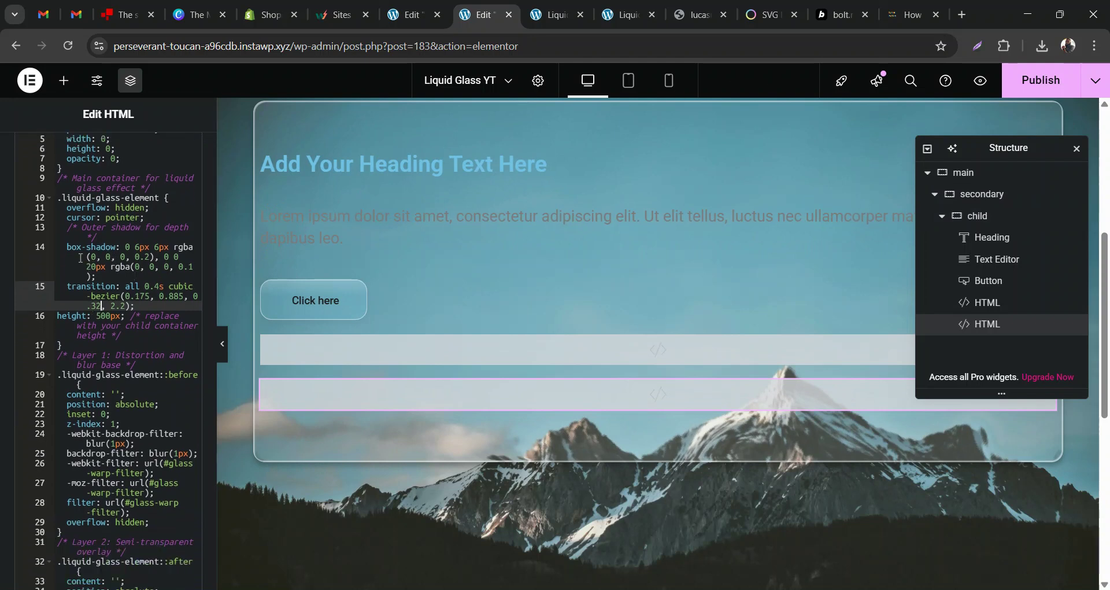
pyautogui.scroll(-5, 135, 276)
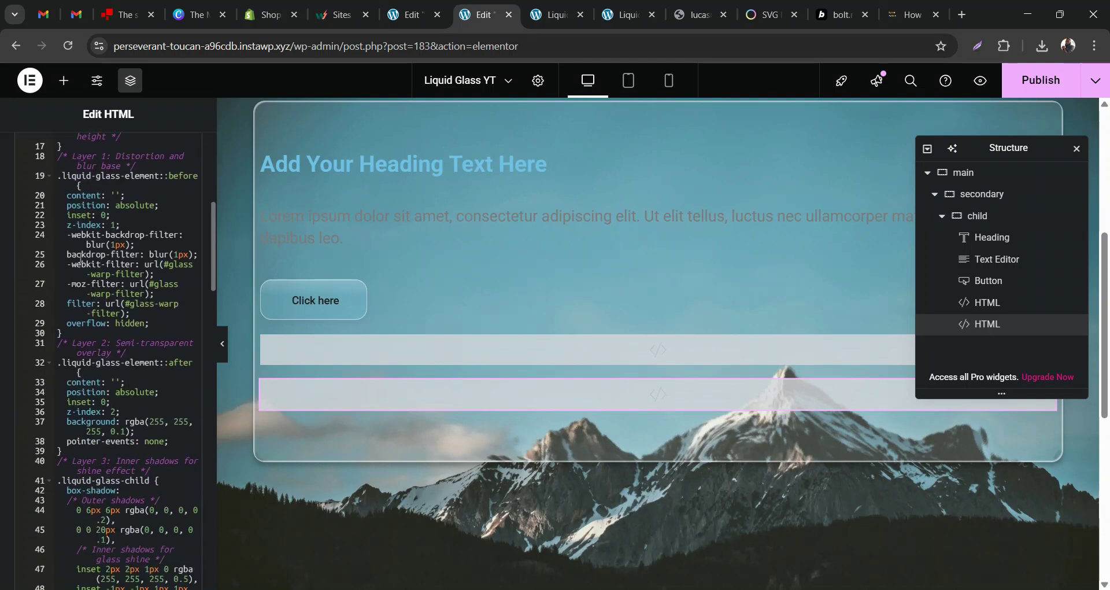
pyautogui.click(890, 24)
pyautogui.scroll(6, 326, 253)
pyautogui.scroll(-1, 312, 317)
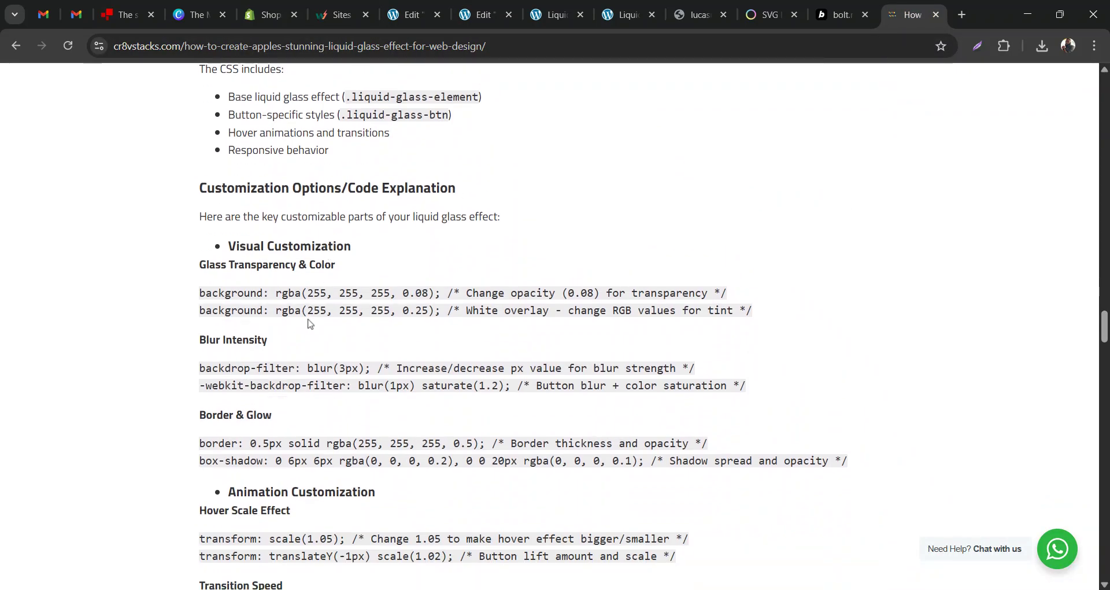
pyautogui.scroll(-2, 521, 296)
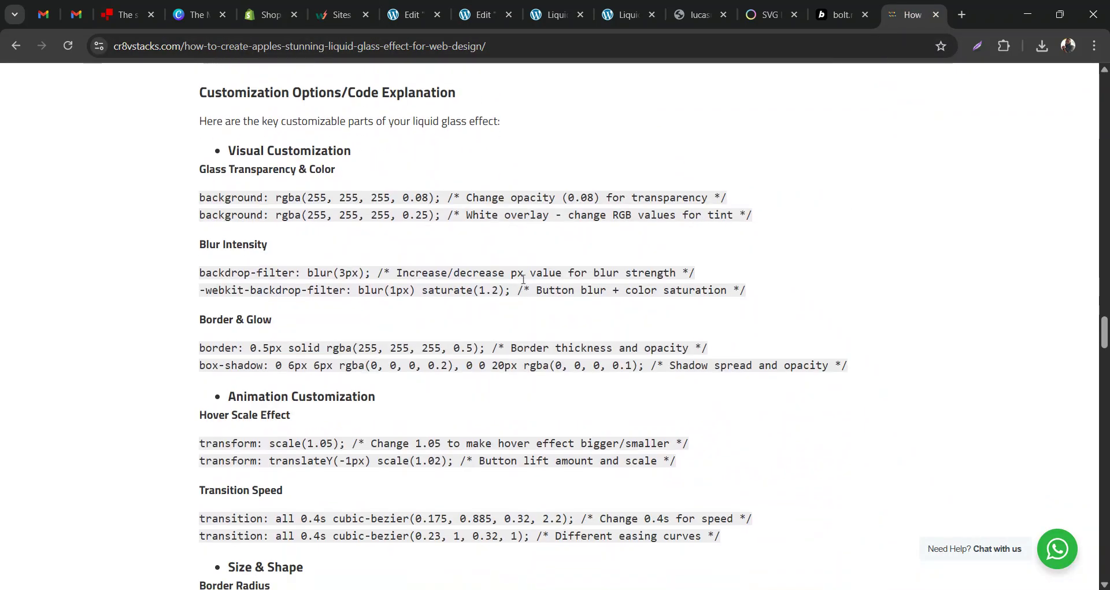
pyautogui.click(483, 15)
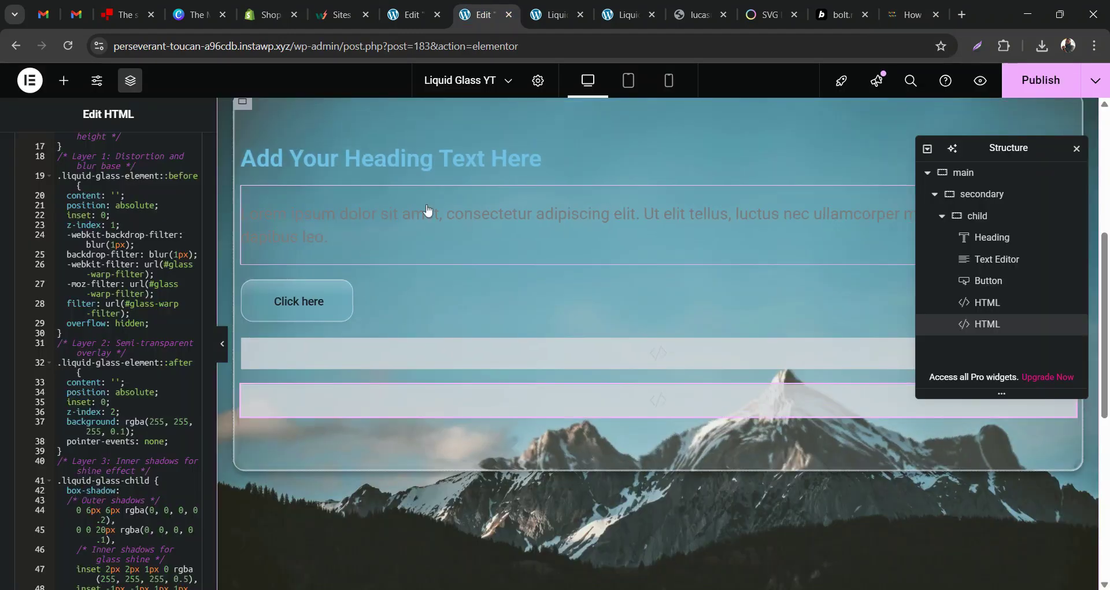
# Try a backdrop-filter blur of 5px in the .liquid-glass-element::before rule and check the card over the mountain background
pyautogui.scroll(1, 361, 295)
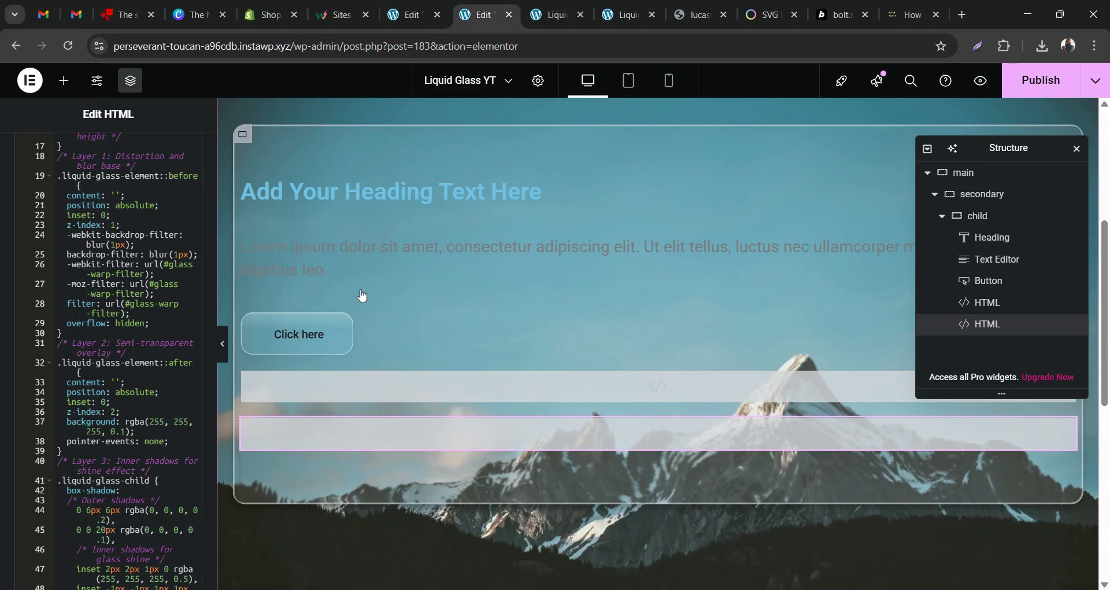
pyautogui.scroll(-3, 128, 375)
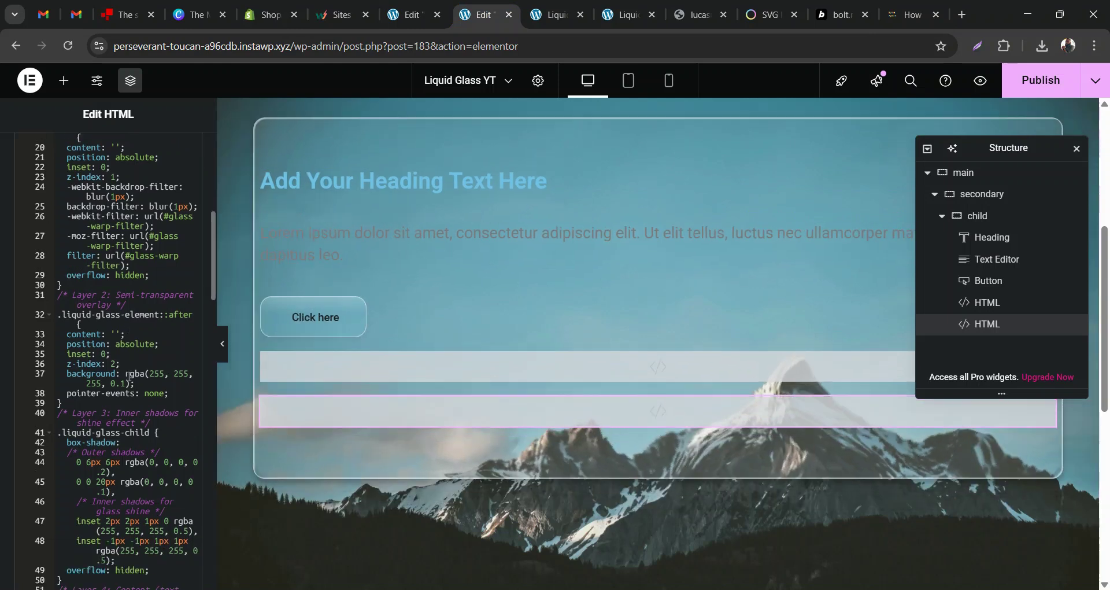
pyautogui.scroll(-2, 129, 376)
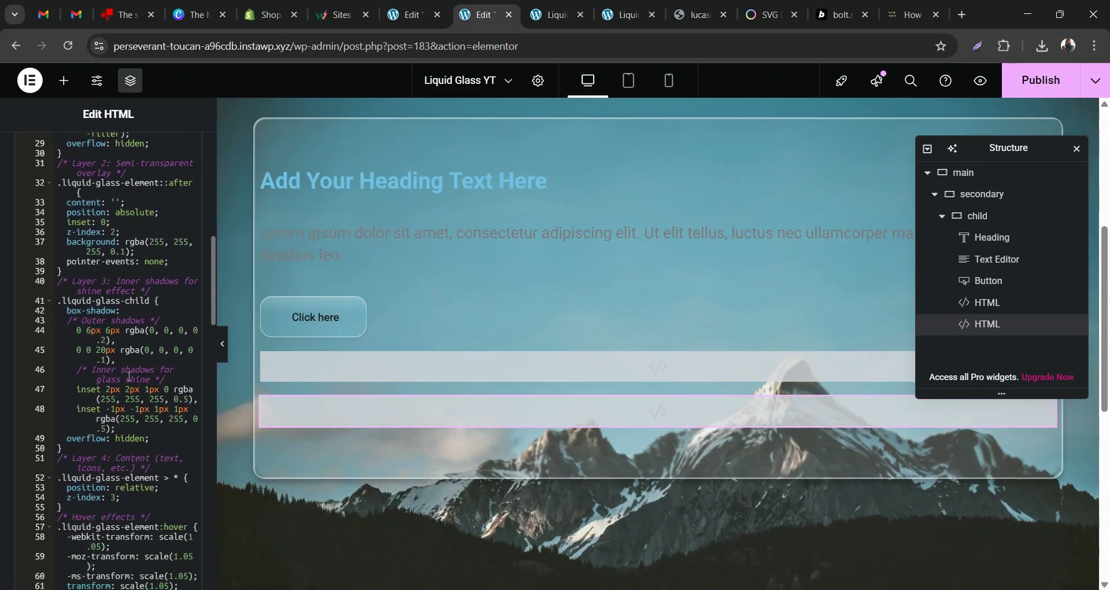
pyautogui.scroll(-3, 129, 376)
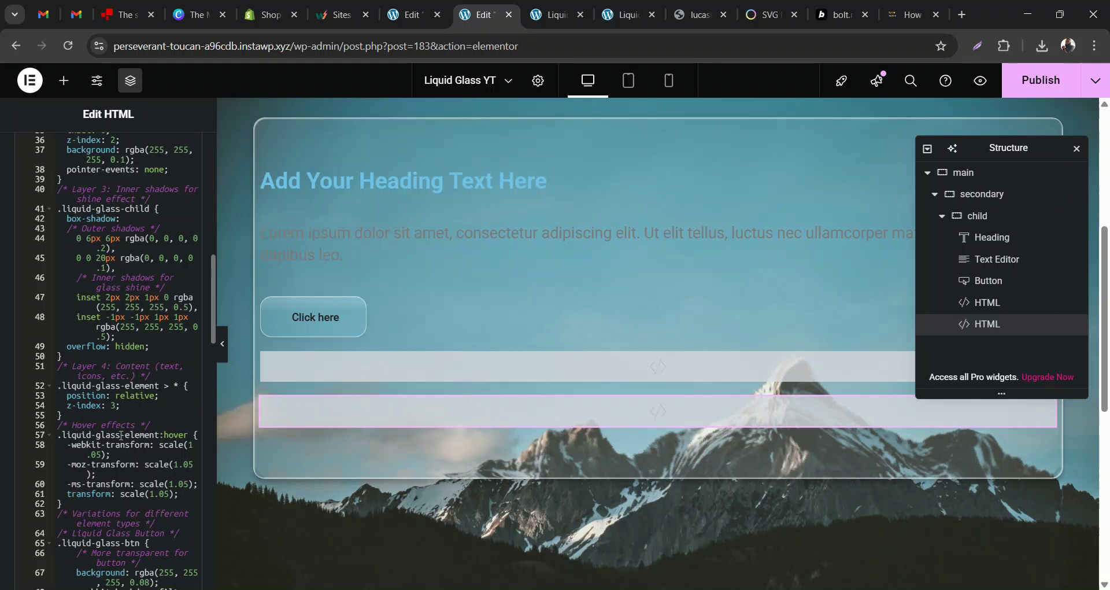
pyautogui.scroll(12, 122, 435)
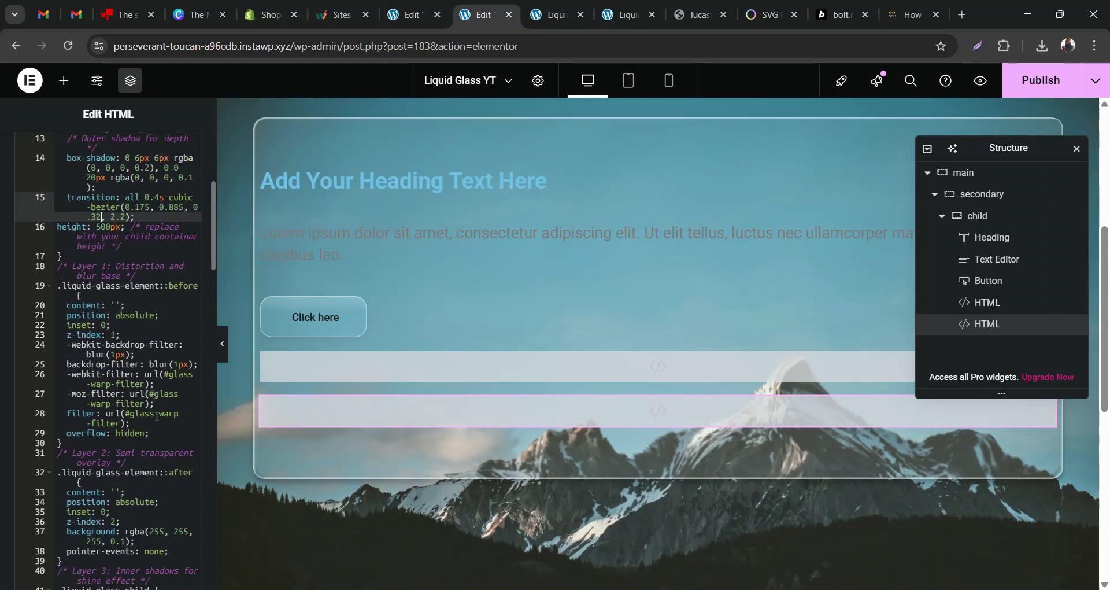
pyautogui.click(100, 373)
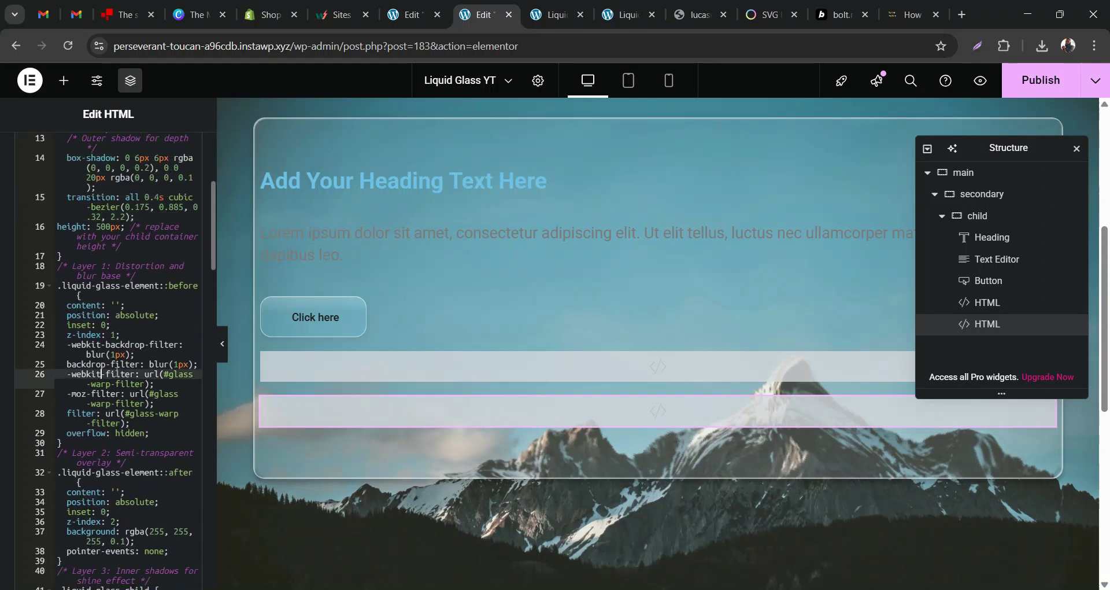
pyautogui.click(179, 364)
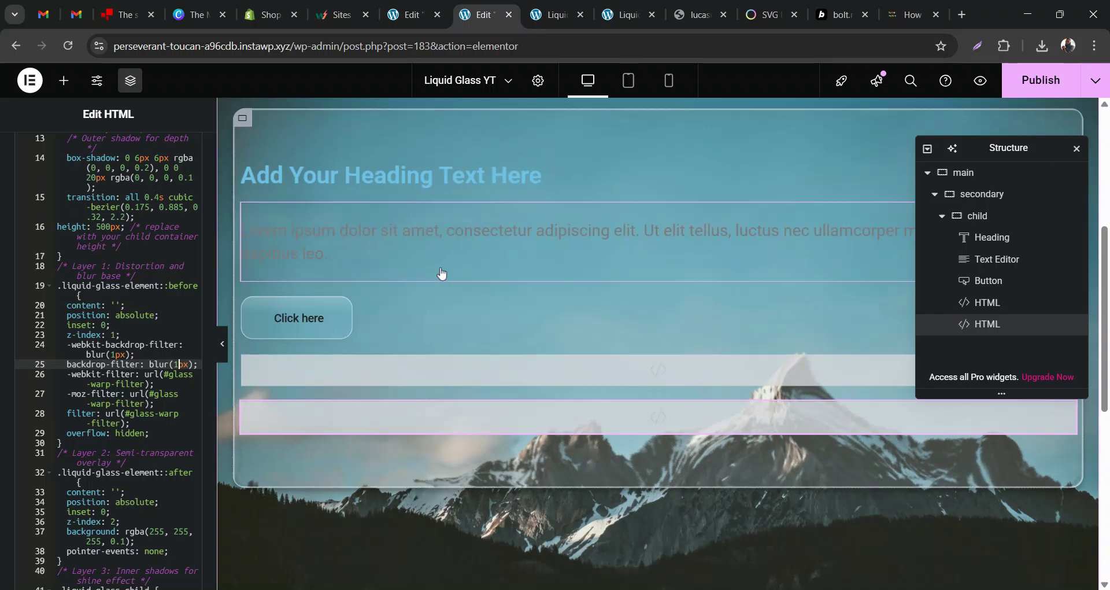
pyautogui.press('BackSpace')
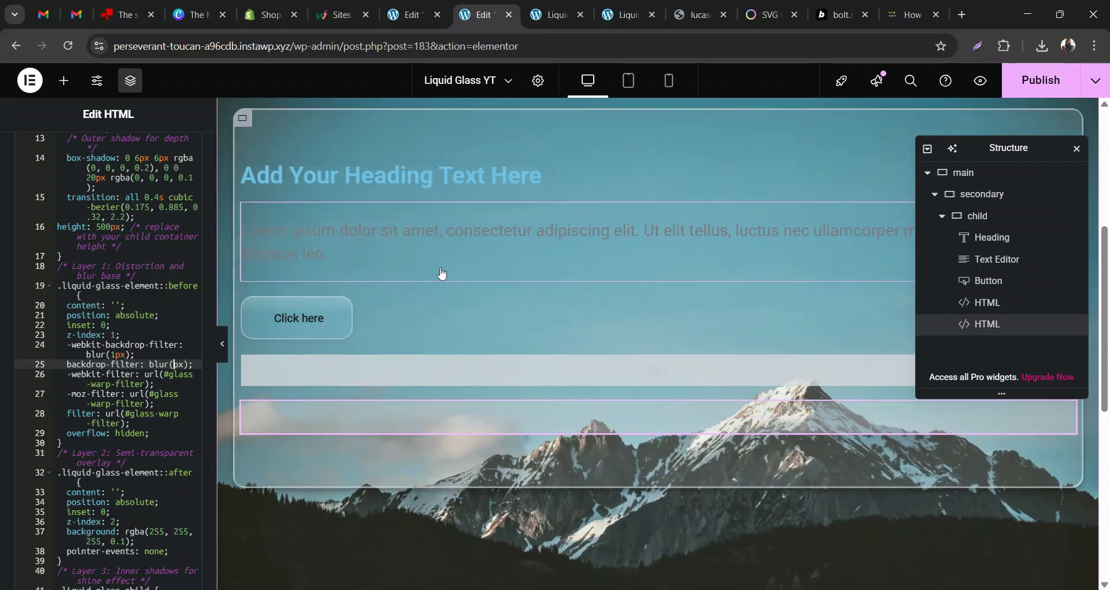
pyautogui.write('5')
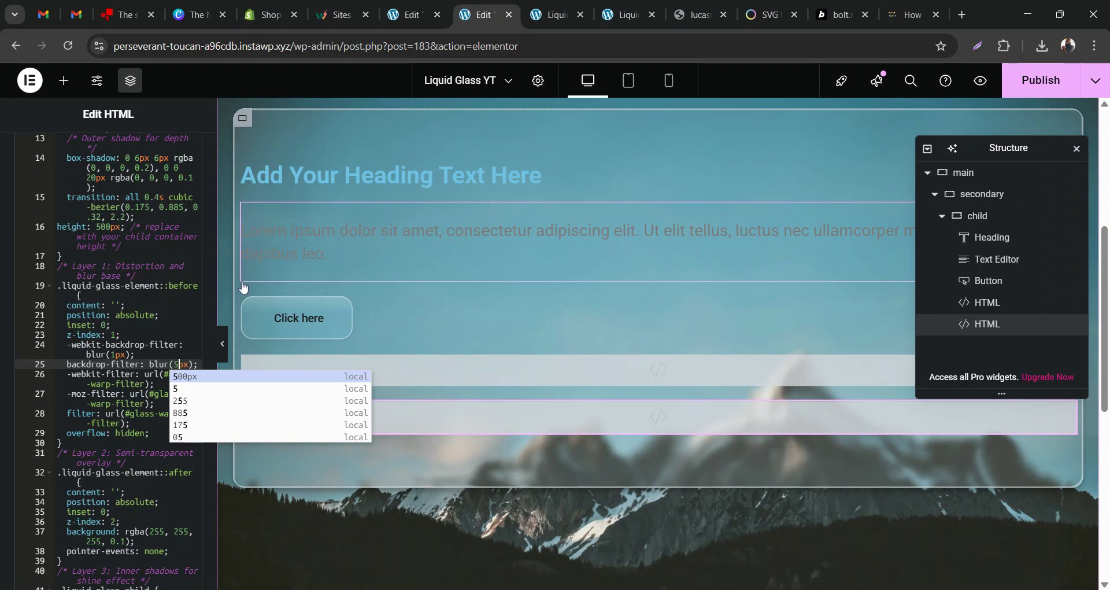
pyautogui.click(140, 374)
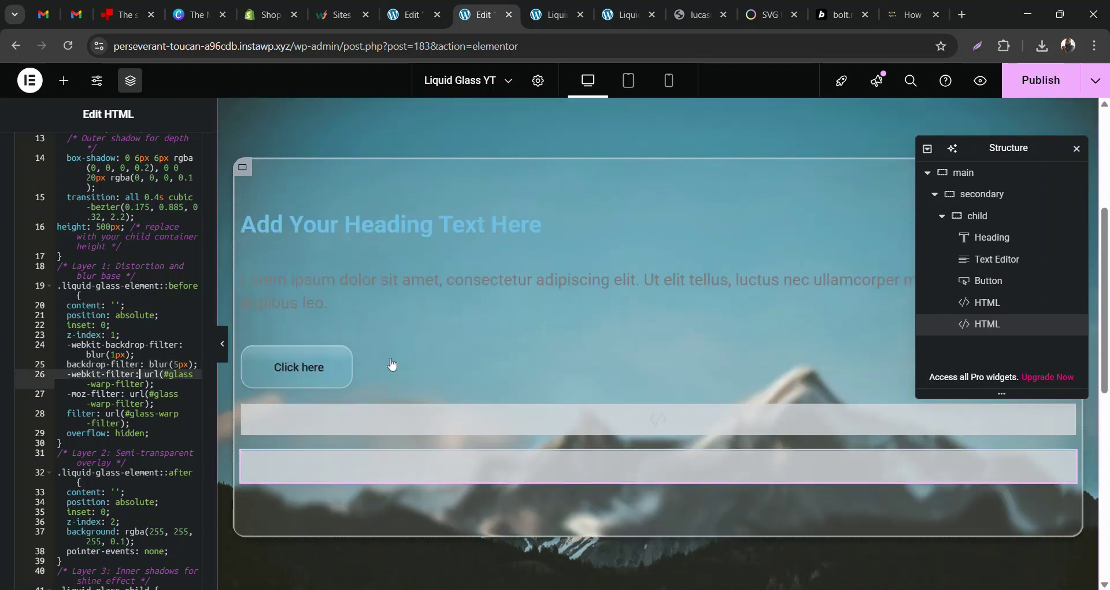
# Set the backdrop-filter blur in the .liquid-glass-element::before rule to 2px
pyautogui.click(175, 364)
pyautogui.press('BackSpace')
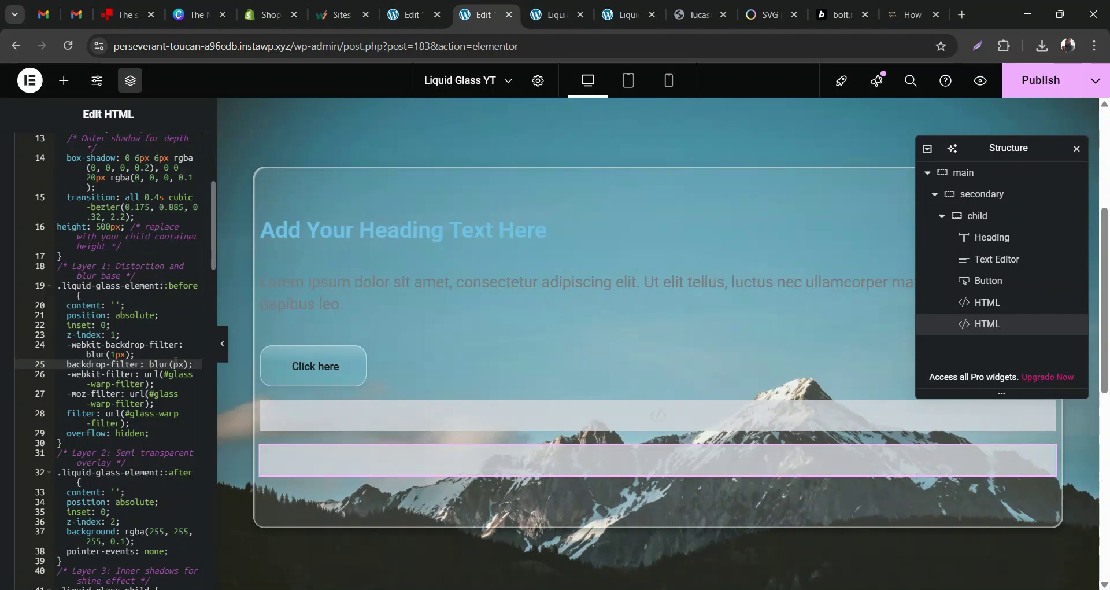
pyautogui.write('2')
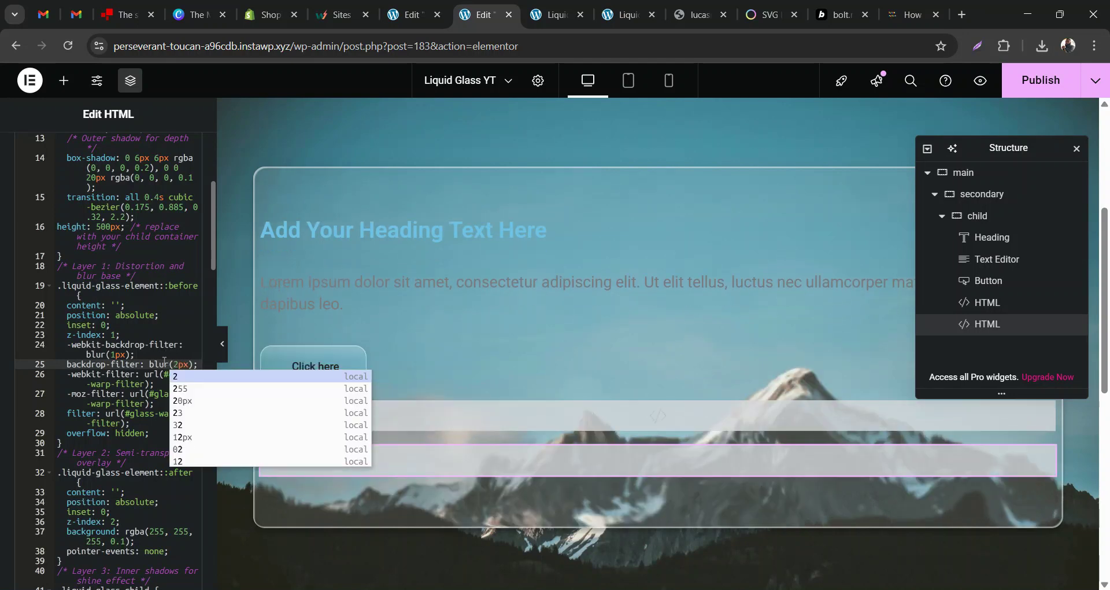
pyautogui.click(131, 355)
# Set the standard backdrop-filter blur in the .liquid-glass-btn rule to 5px
pyautogui.scroll(-1, 136, 385)
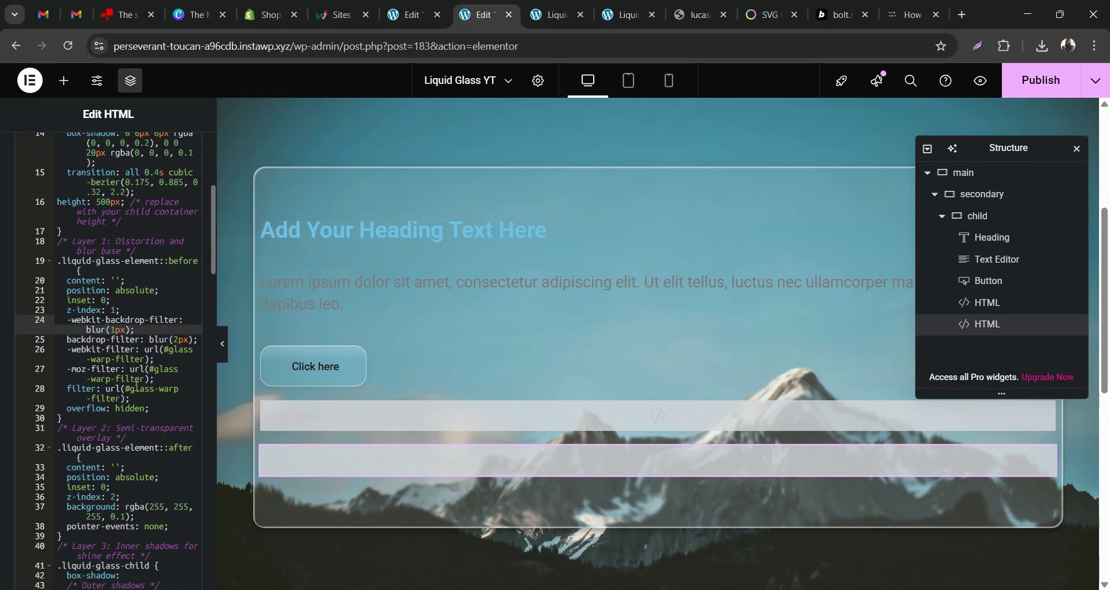
pyautogui.scroll(-6, 136, 385)
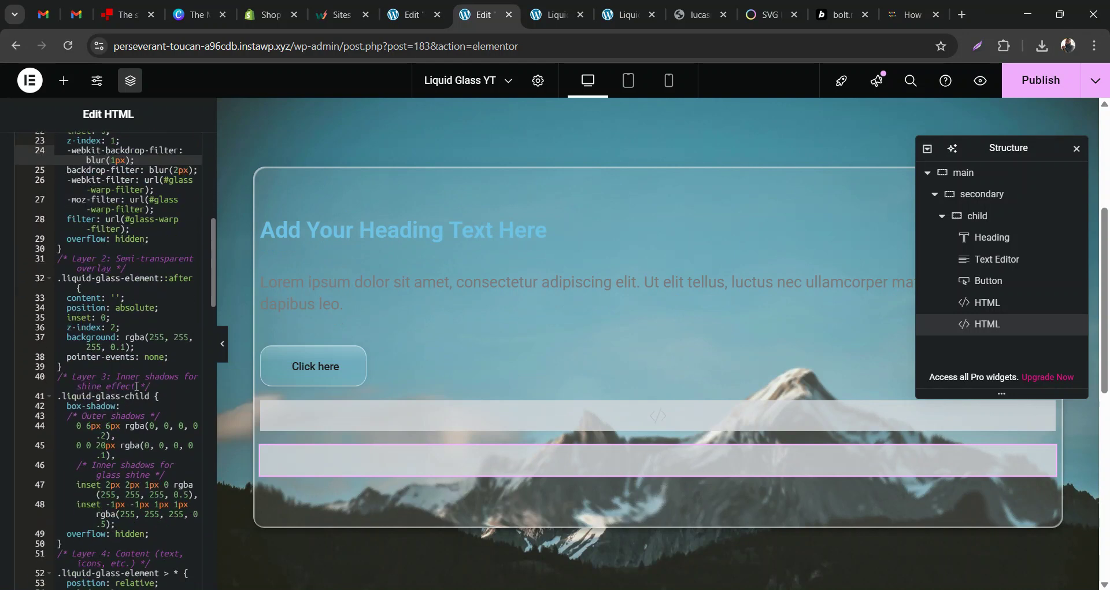
pyautogui.scroll(-10, 136, 386)
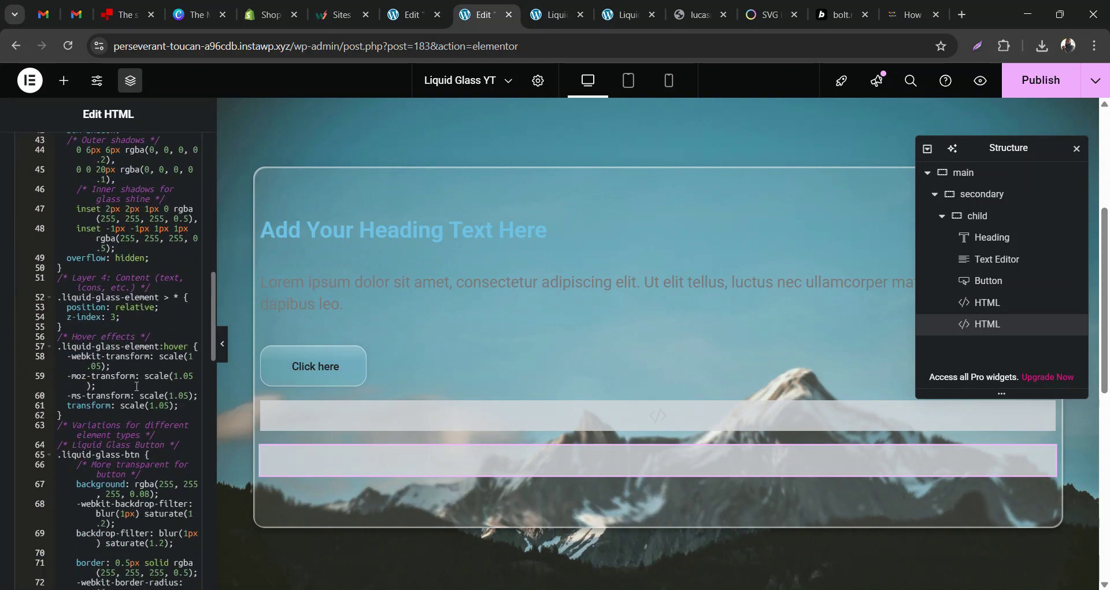
pyautogui.scroll(-5, 117, 371)
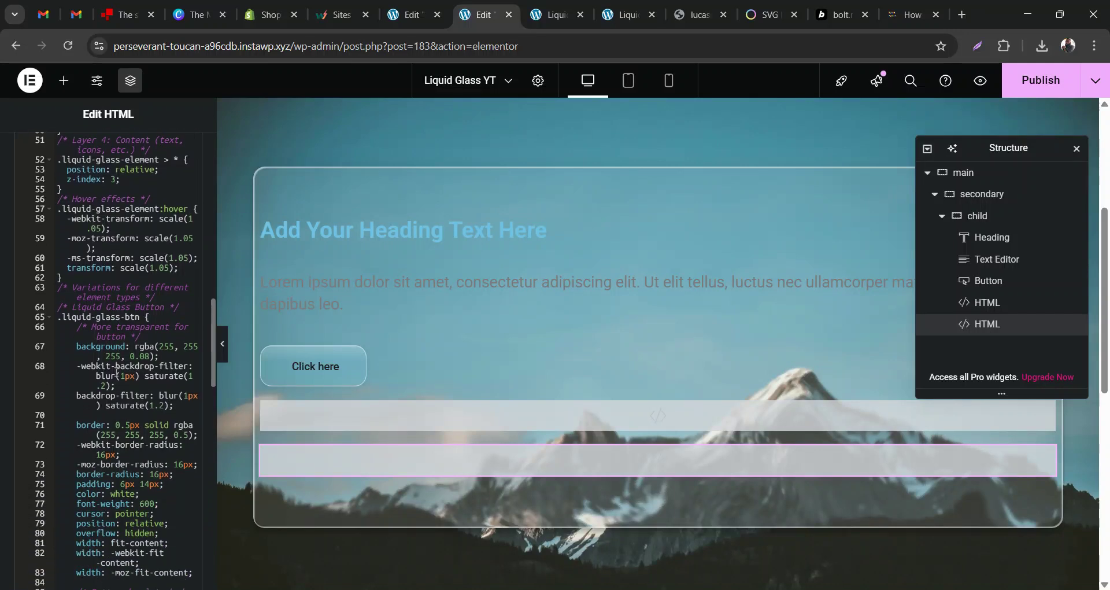
pyautogui.scroll(-2, 115, 367)
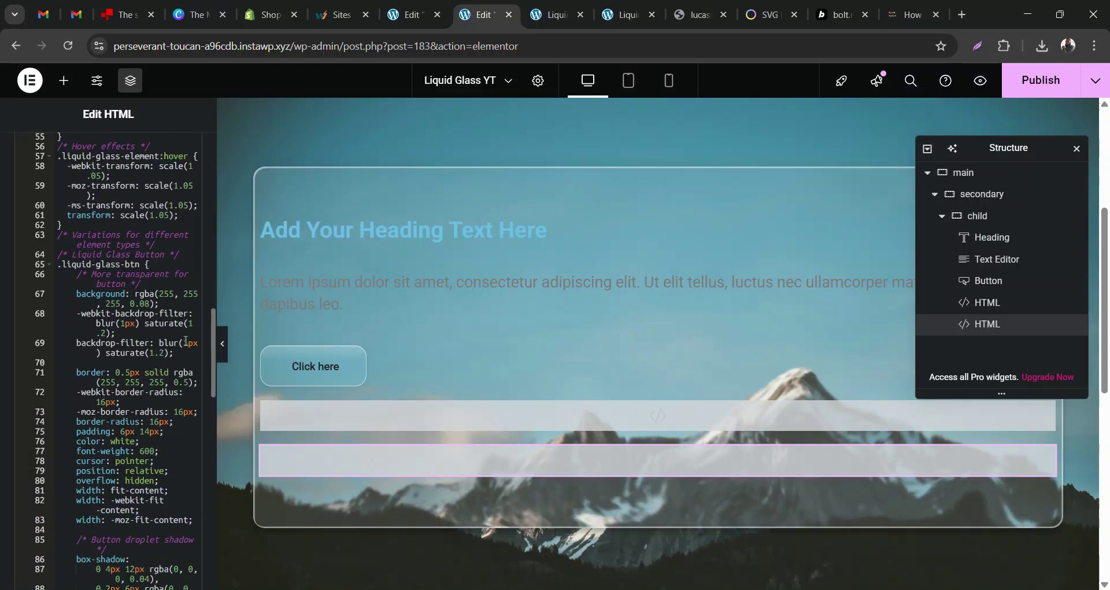
pyautogui.click(188, 342)
pyautogui.press('BackSpace')
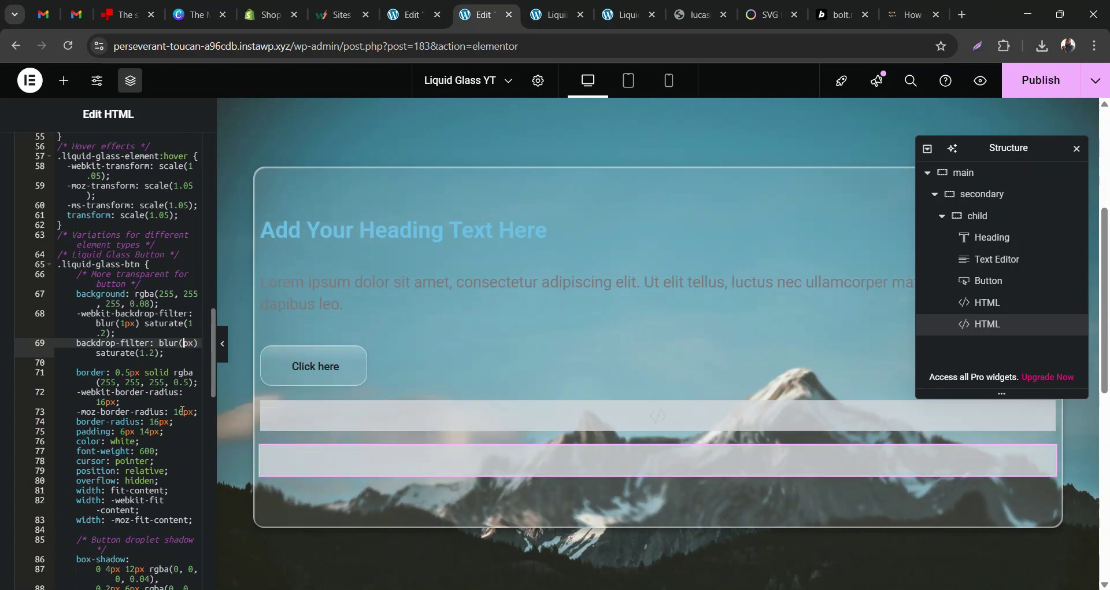
pyautogui.write('5')
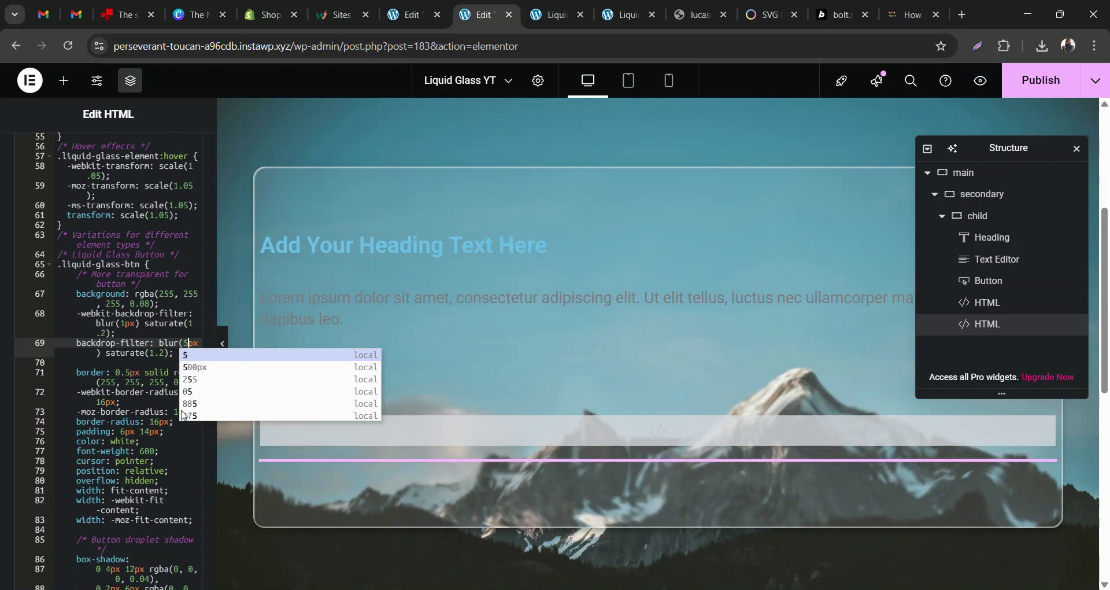
# Try a -webkit-backdrop-filter blur of 5px in the .liquid-glass-btn rule
pyautogui.click(116, 351)
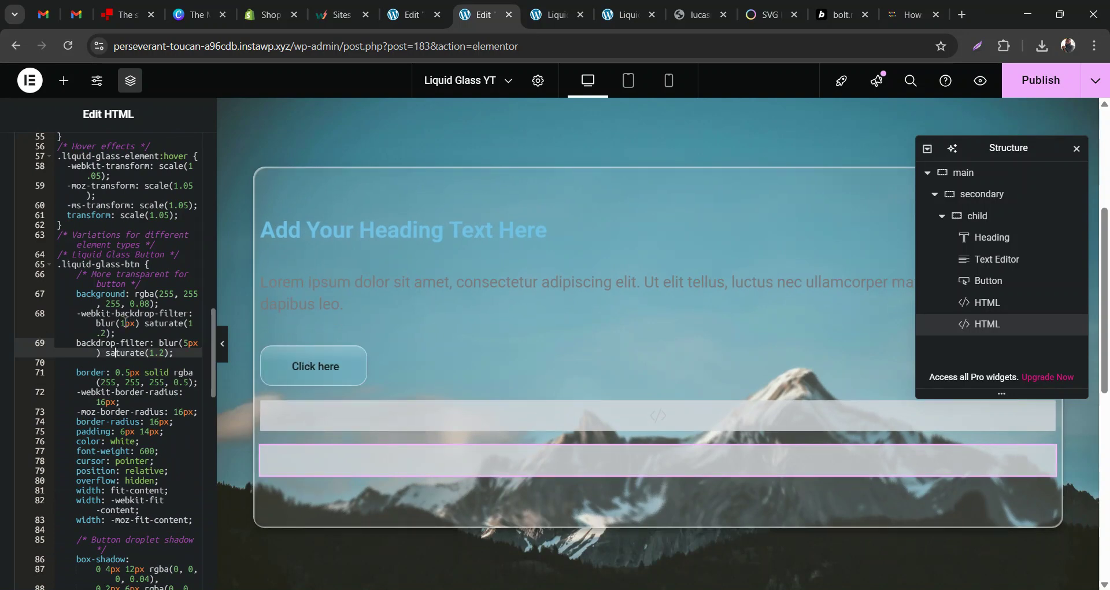
pyautogui.click(124, 322)
pyautogui.press('BackSpace')
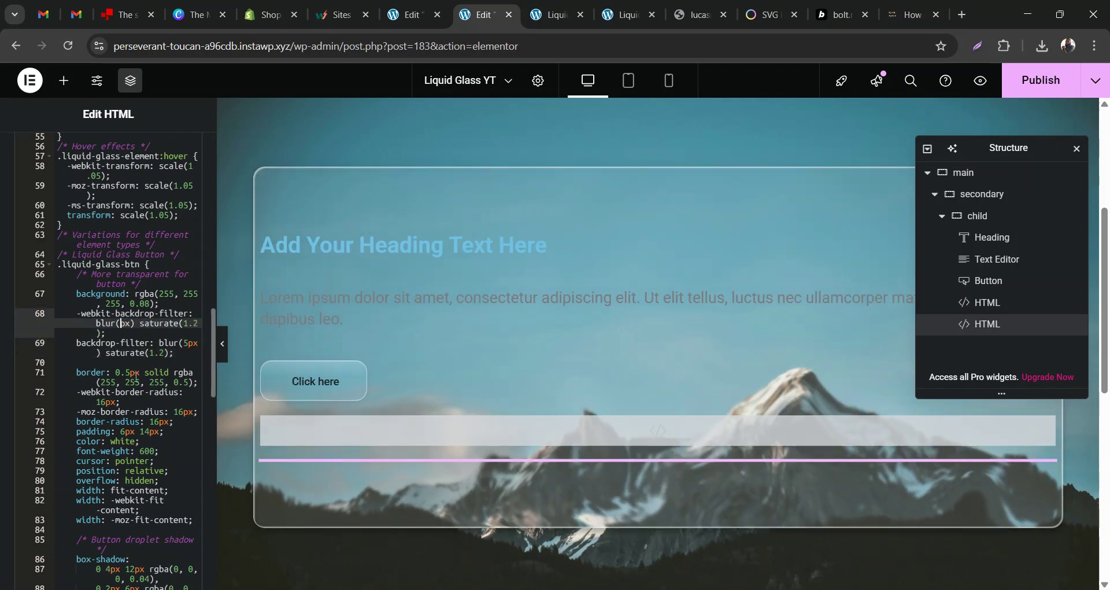
pyautogui.write('5')
pyautogui.click(100, 314)
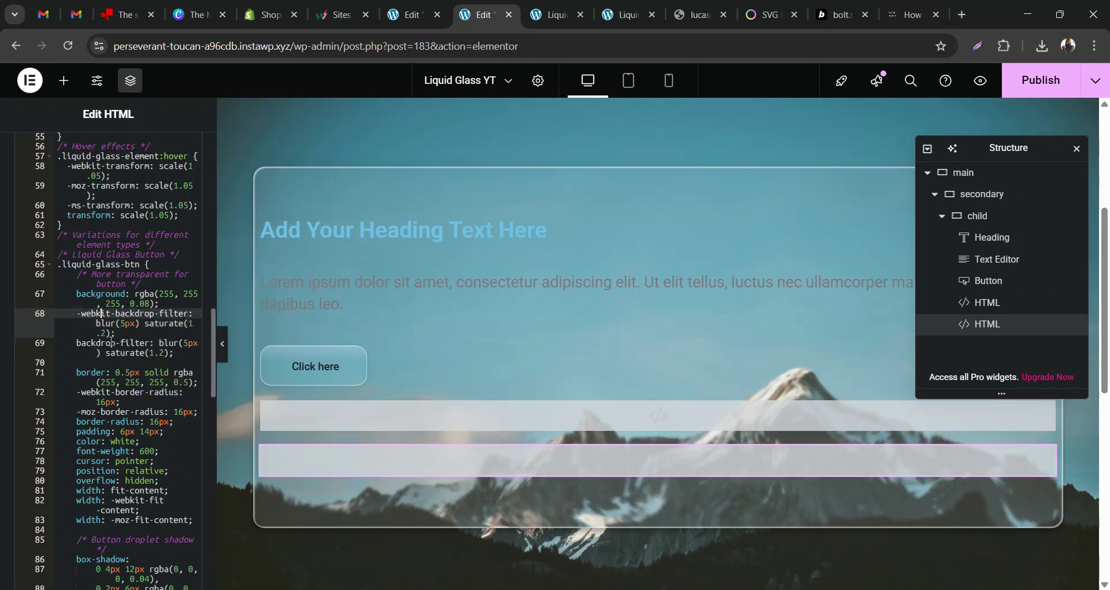
# Set both the -webkit-backdrop-filter and backdrop-filter blur values in the .liquid-glass-btn rule to 1px
pyautogui.press('Down')
pyautogui.press('Right')
pyautogui.press('Right')
pyautogui.press('Right')
pyautogui.press('Right')
pyautogui.press('Right')
pyautogui.press('BackSpace')
pyautogui.write('1')
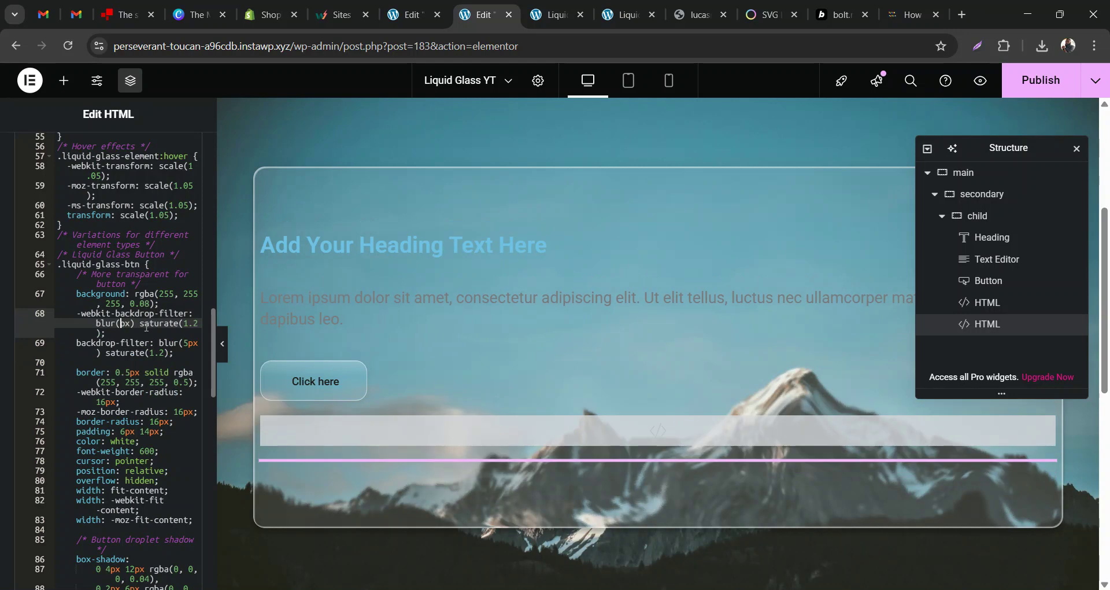
pyautogui.press('Down')
pyautogui.press('Down')
pyautogui.press('End')
pyautogui.press('Left')
pyautogui.press('Left')
pyautogui.press('BackSpace')
pyautogui.write('1')
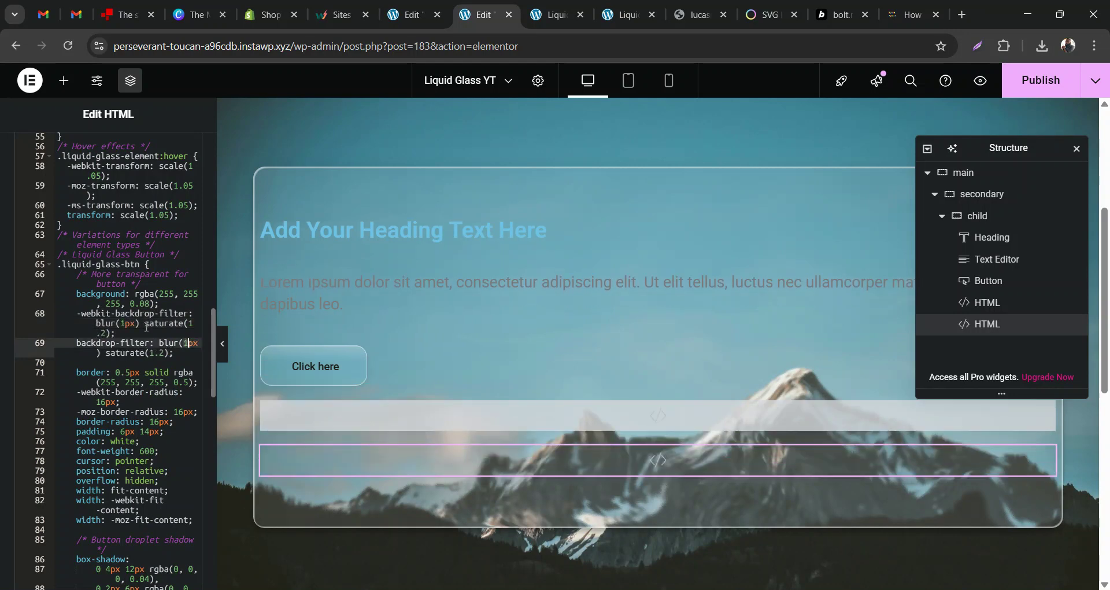
# Look through the button, hover and main container CSS rules, returning to the start of the code
pyautogui.click(131, 370)
pyautogui.scroll(-6, 131, 368)
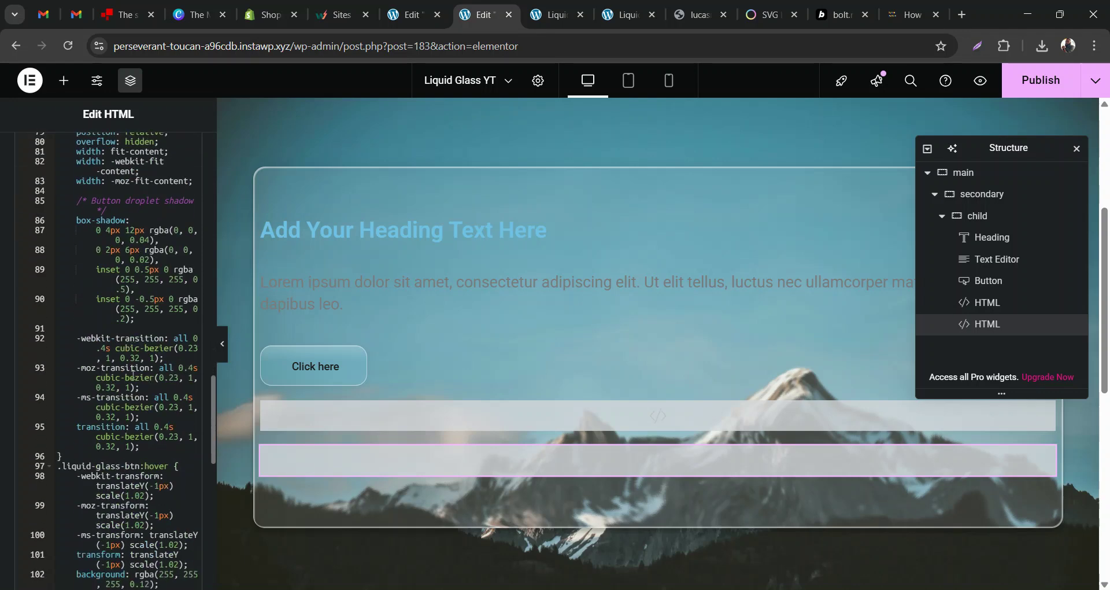
pyautogui.scroll(-8, 133, 374)
pyautogui.scroll(12, 133, 374)
pyautogui.scroll(2, 132, 374)
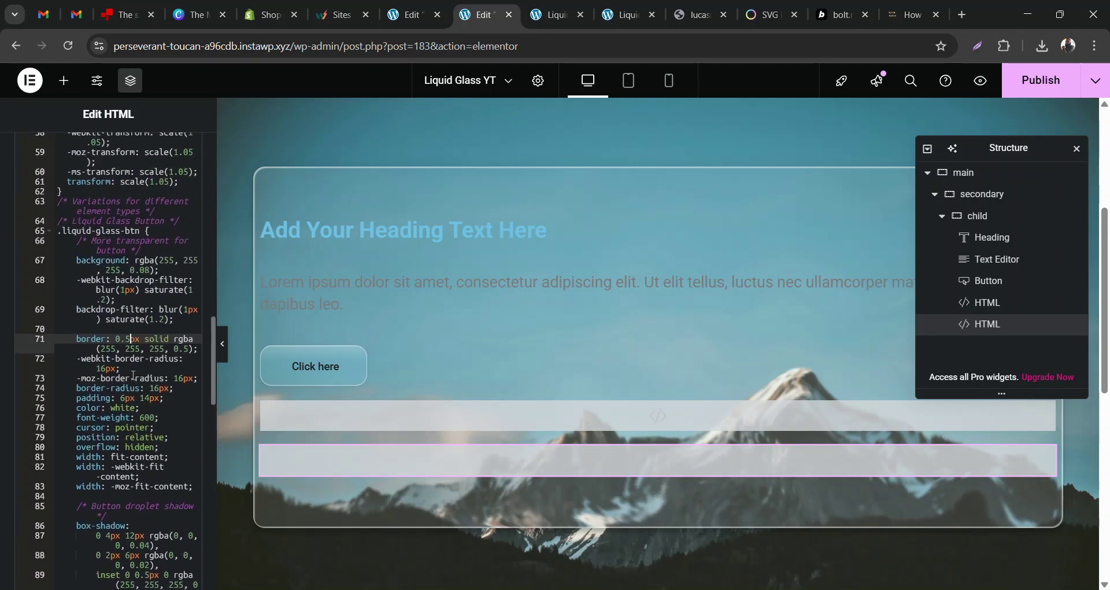
pyautogui.click(127, 359)
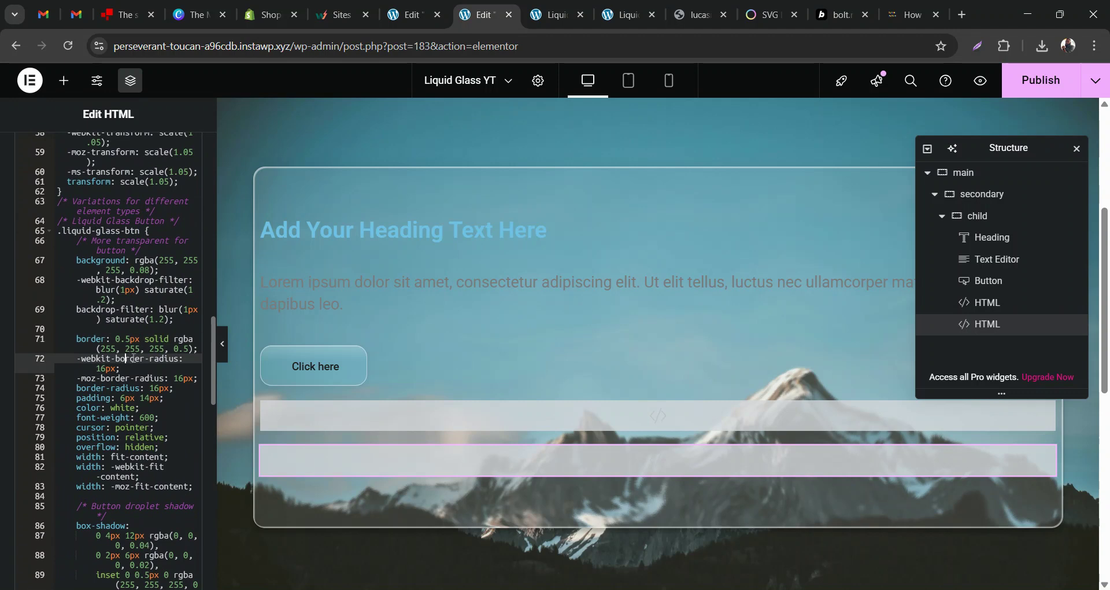
pyautogui.scroll(3, 133, 359)
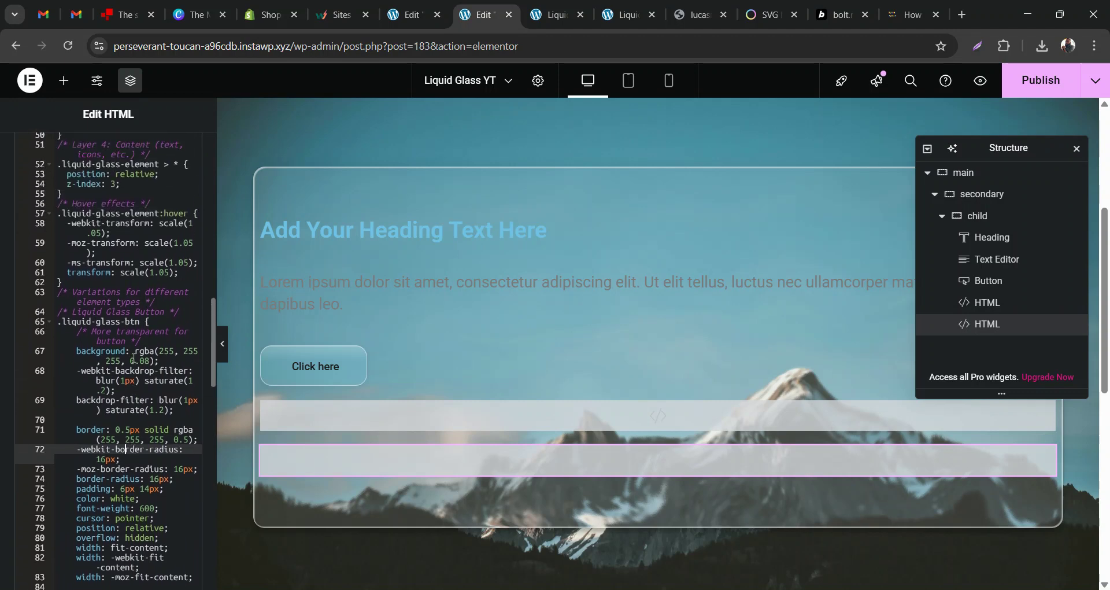
pyautogui.scroll(3, 133, 358)
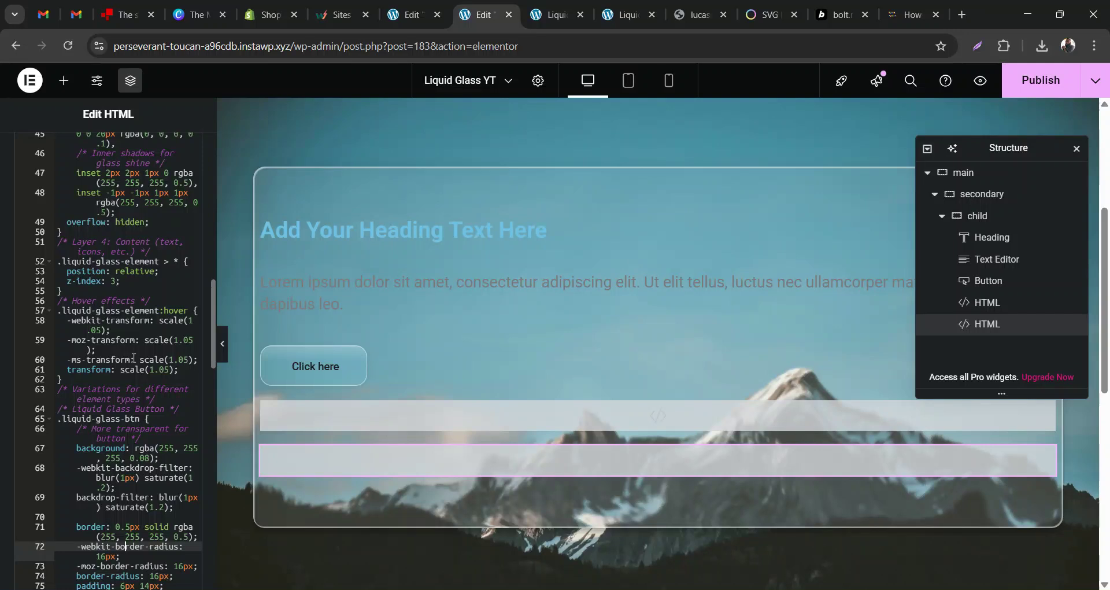
pyautogui.scroll(15, 133, 359)
pyautogui.scroll(1, 133, 359)
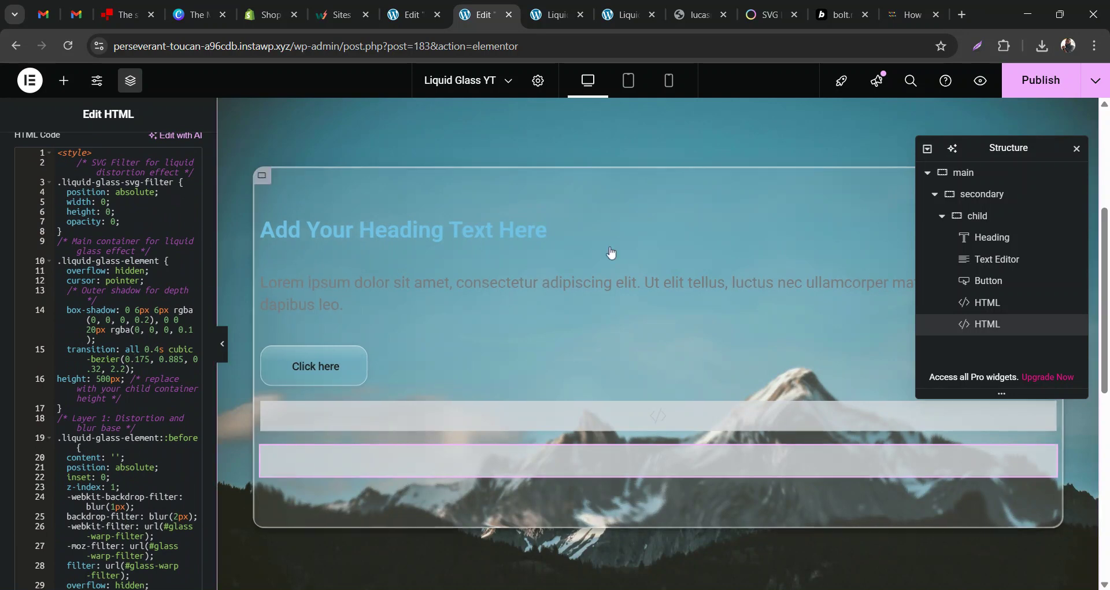
# Examine the glass card's distortion and blur as it passes over the mountain background, along with its container and layer CSS
pyautogui.scroll(2, 508, 294)
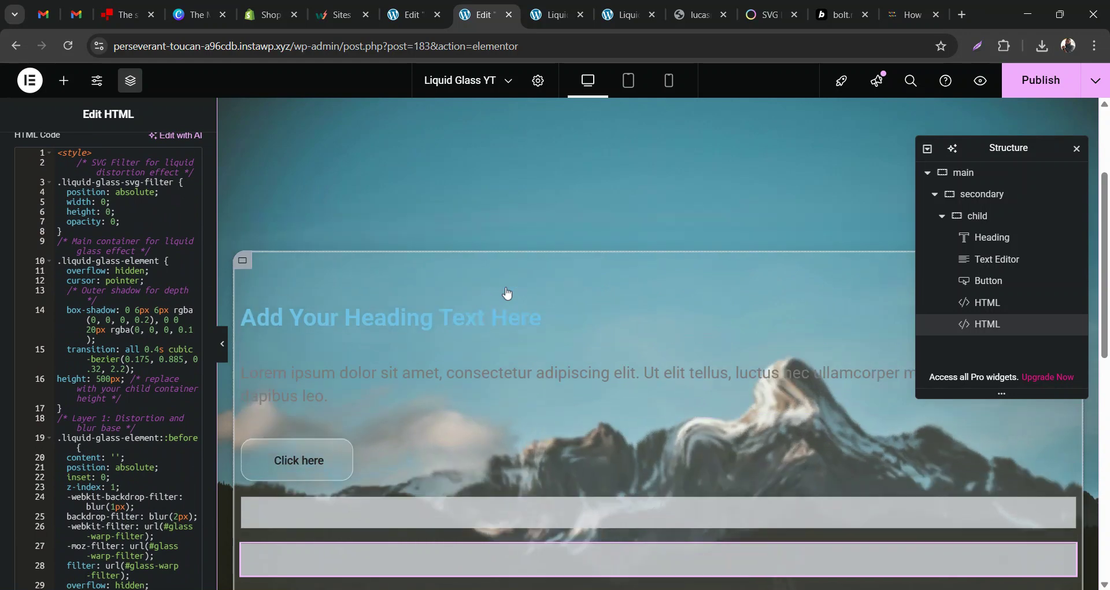
pyautogui.scroll(-2, 507, 293)
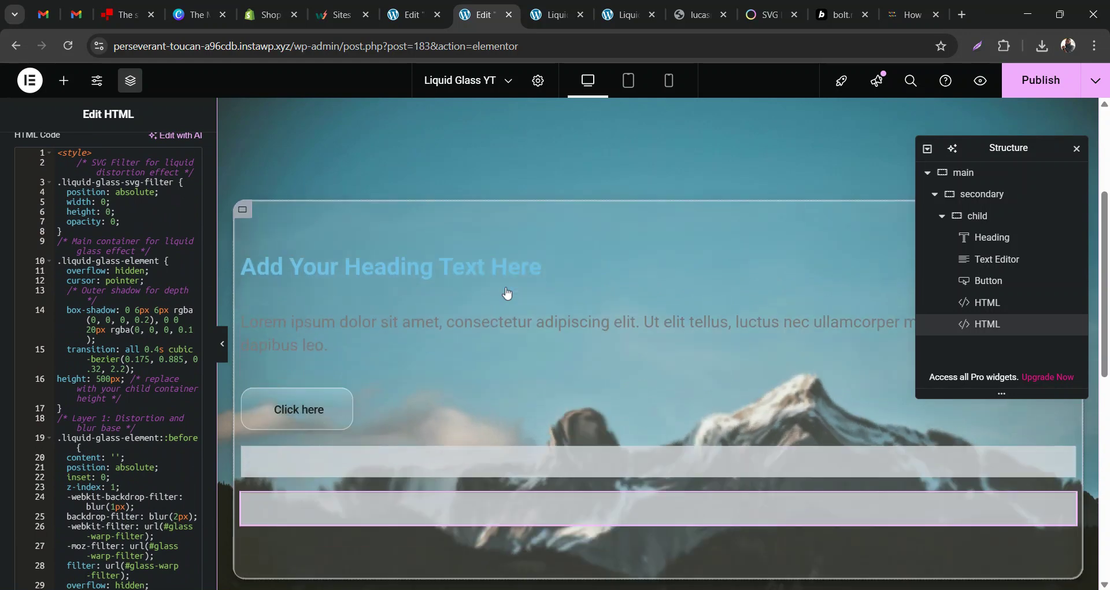
pyautogui.scroll(2, 507, 293)
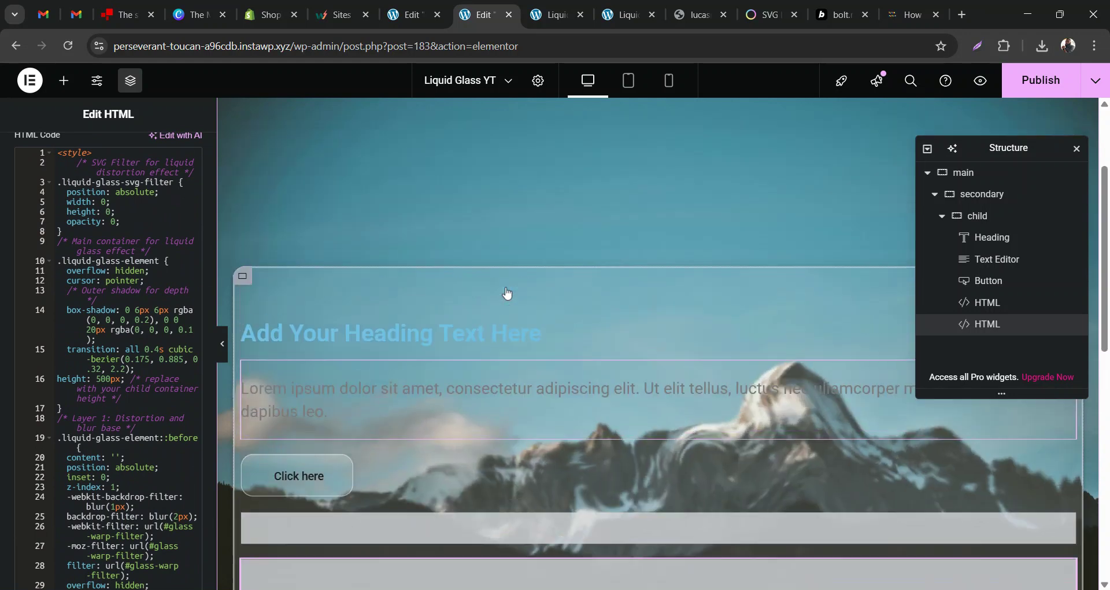
pyautogui.scroll(-1, 508, 293)
pyautogui.scroll(-1, 508, 293)
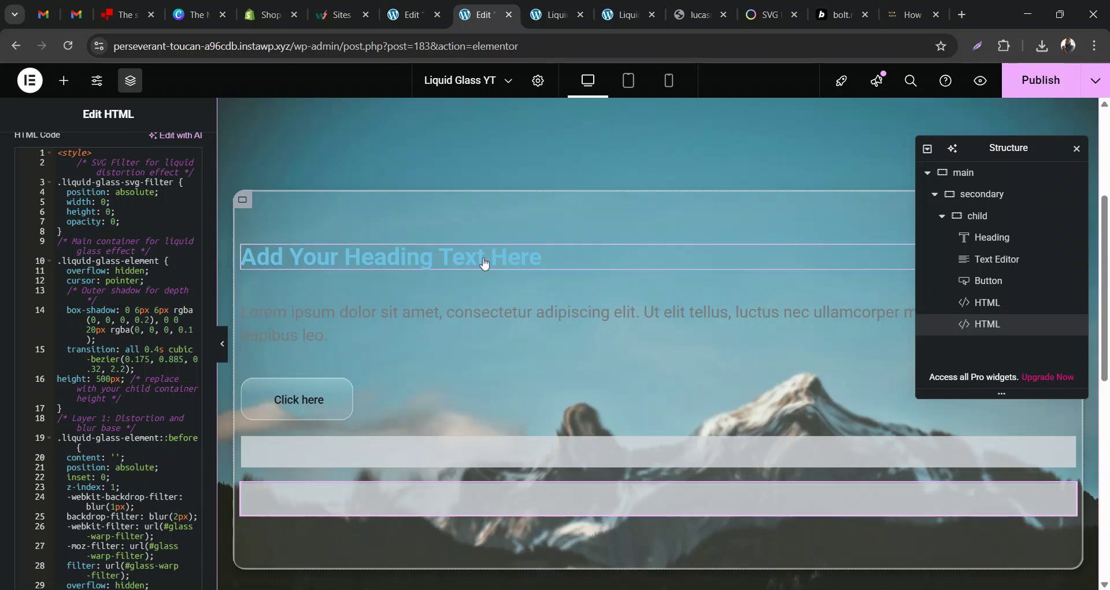
pyautogui.scroll(2, 571, 326)
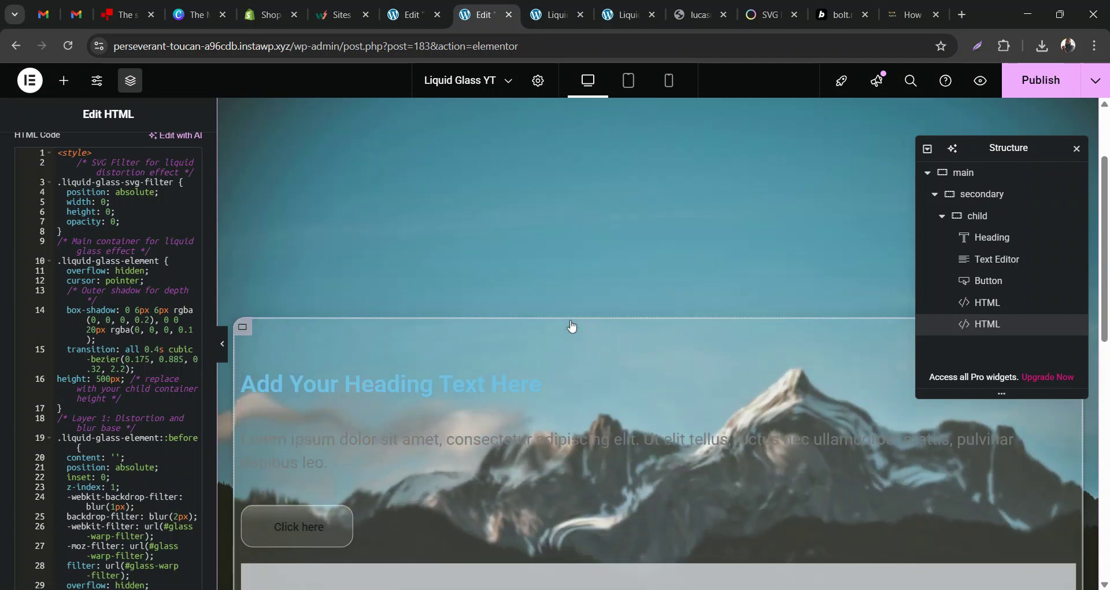
pyautogui.scroll(-3, 571, 325)
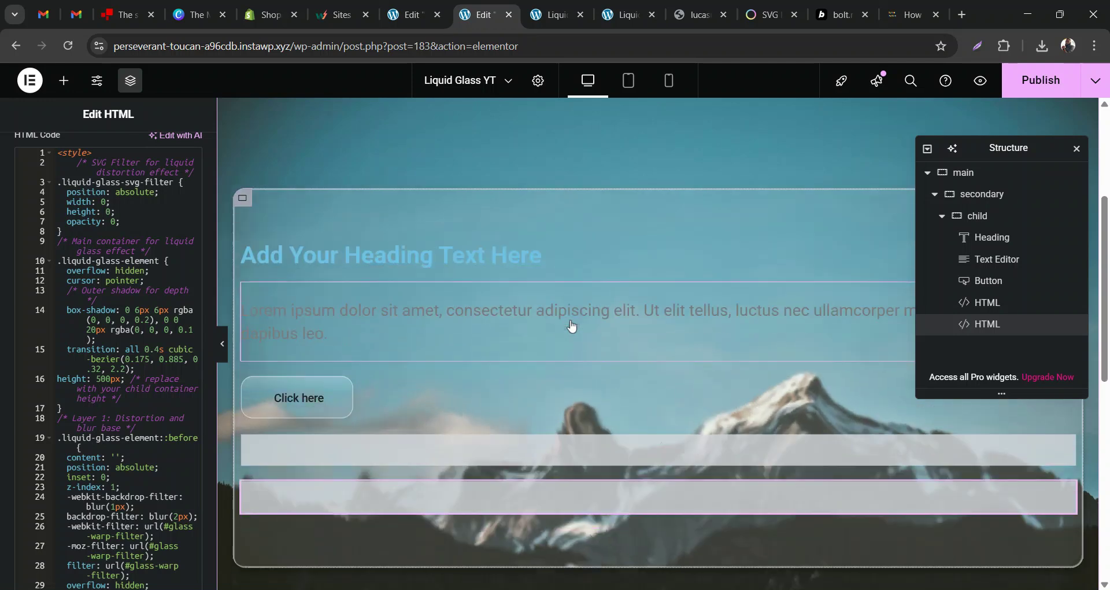
pyautogui.click(117, 283)
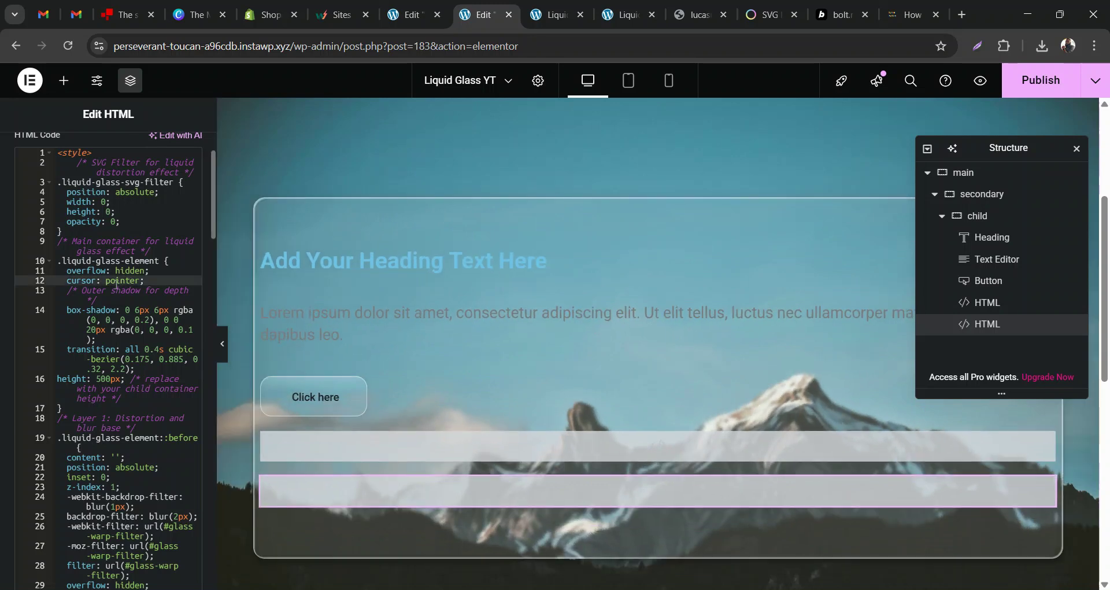
pyautogui.scroll(-1, 134, 389)
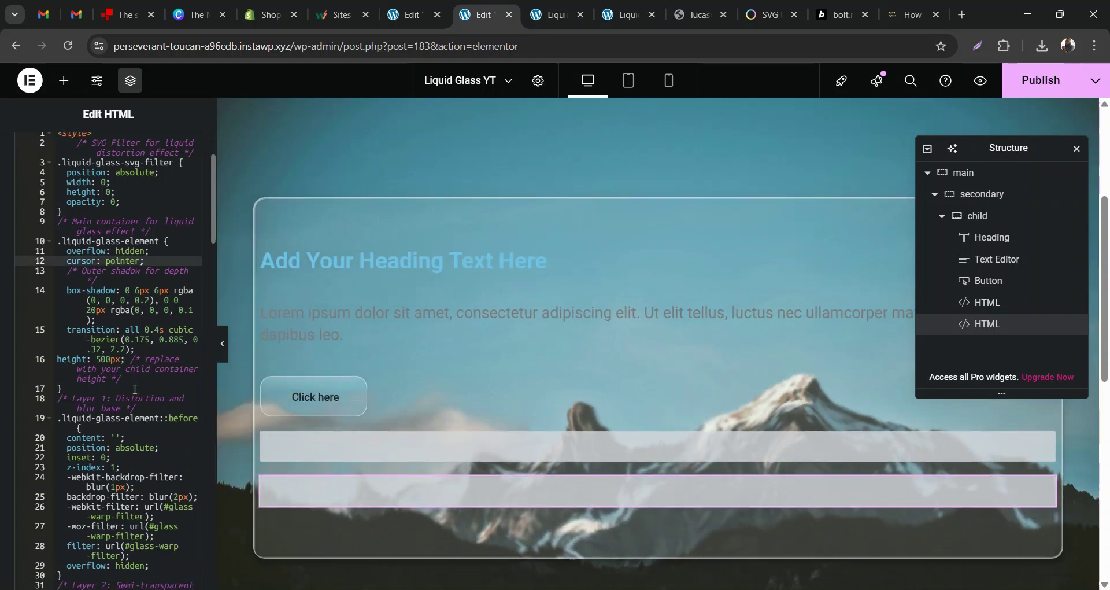
pyautogui.scroll(1, 508, 340)
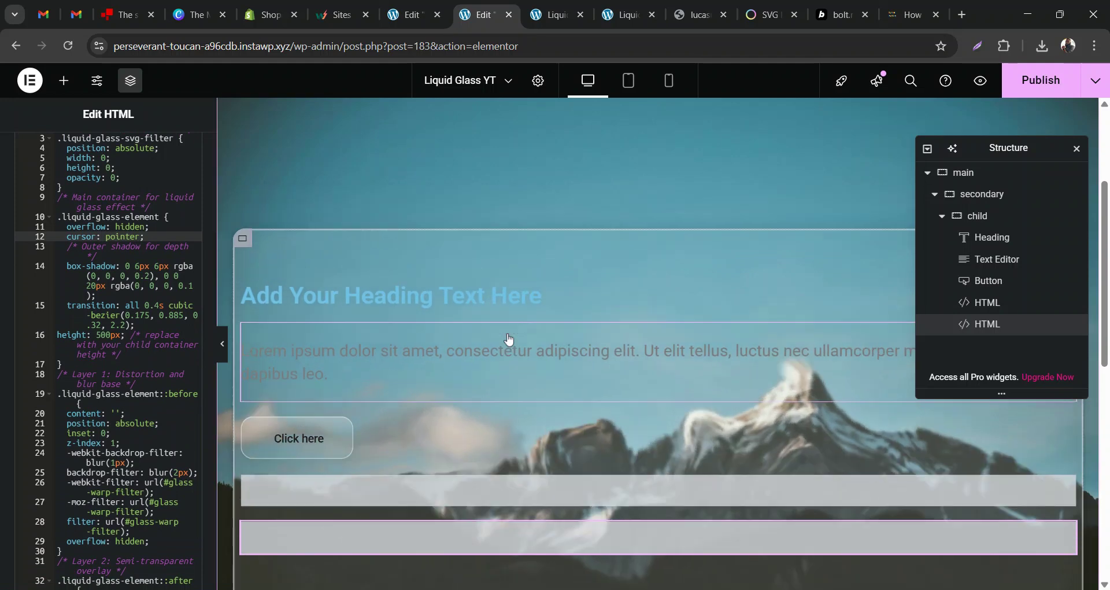